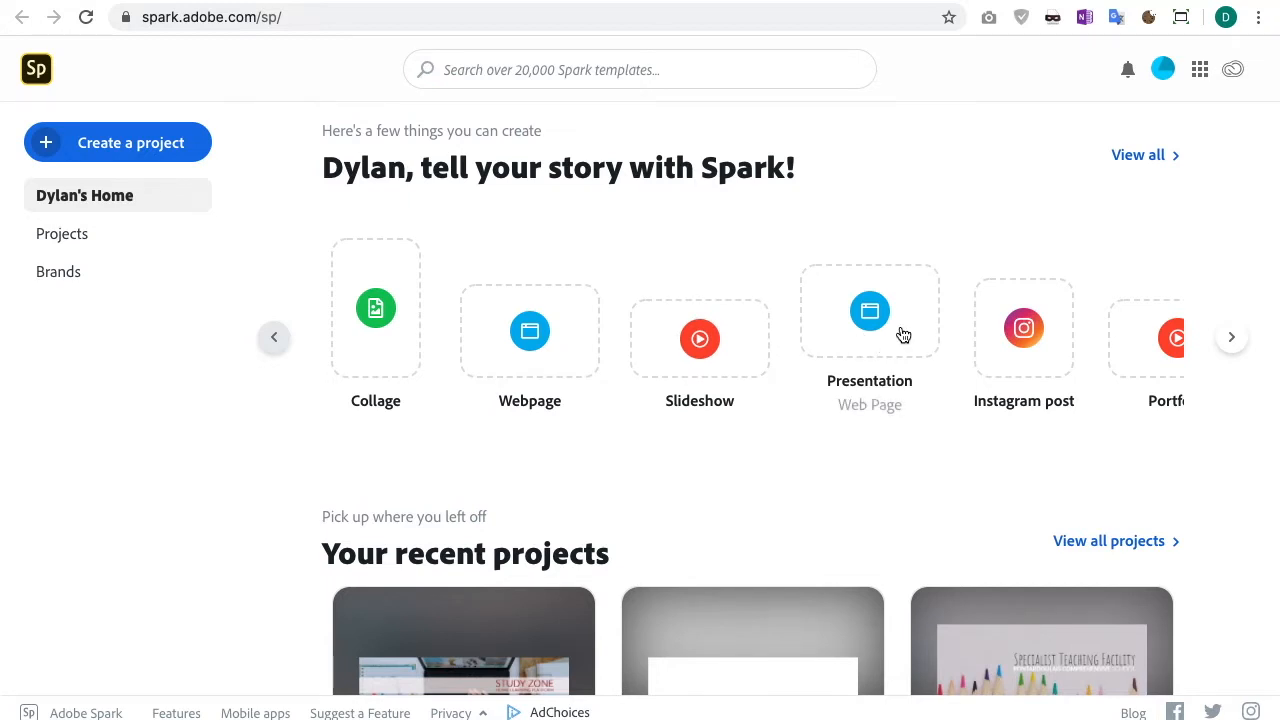
Step: Start a new Custom size graphic project from the home page's project types
{"action": "scroll", "coordinate": [1078, 337], "scroll_direction": "right", "scroll_amount": 5}
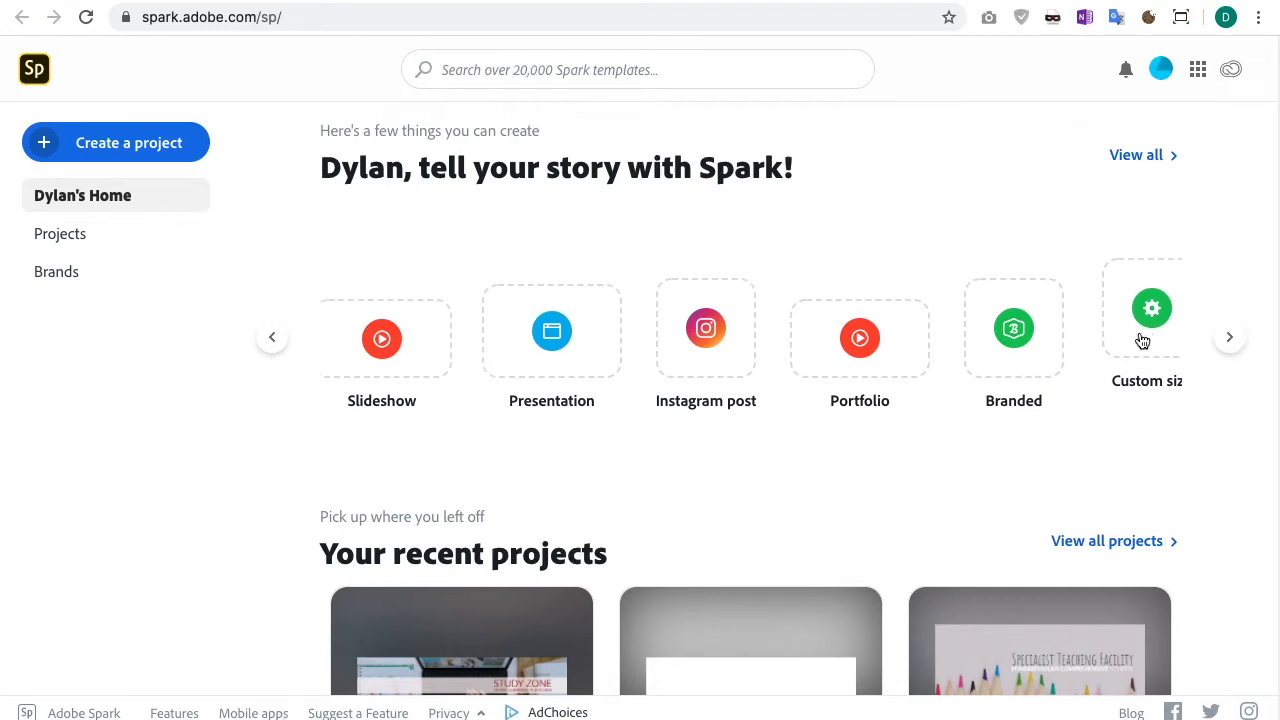
{"action": "scroll", "coordinate": [1121, 355], "scroll_direction": "right", "scroll_amount": 1}
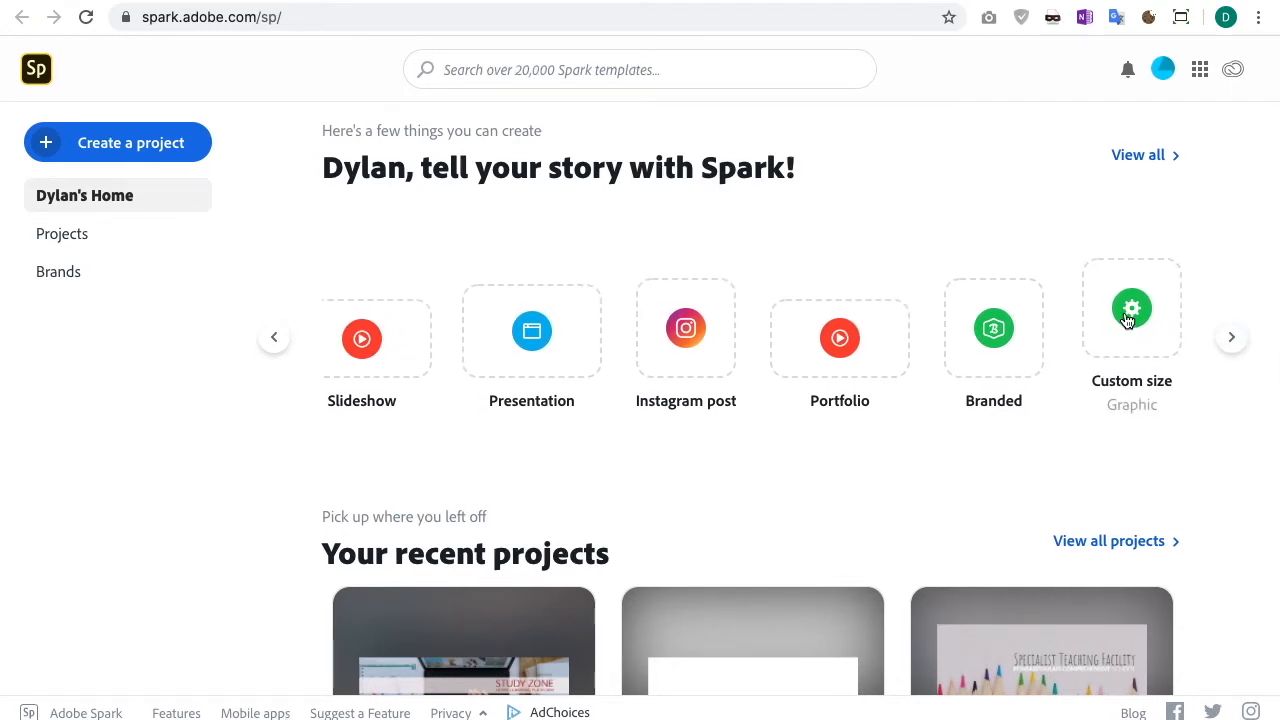
{"action": "left_click", "coordinate": [1124, 315]}
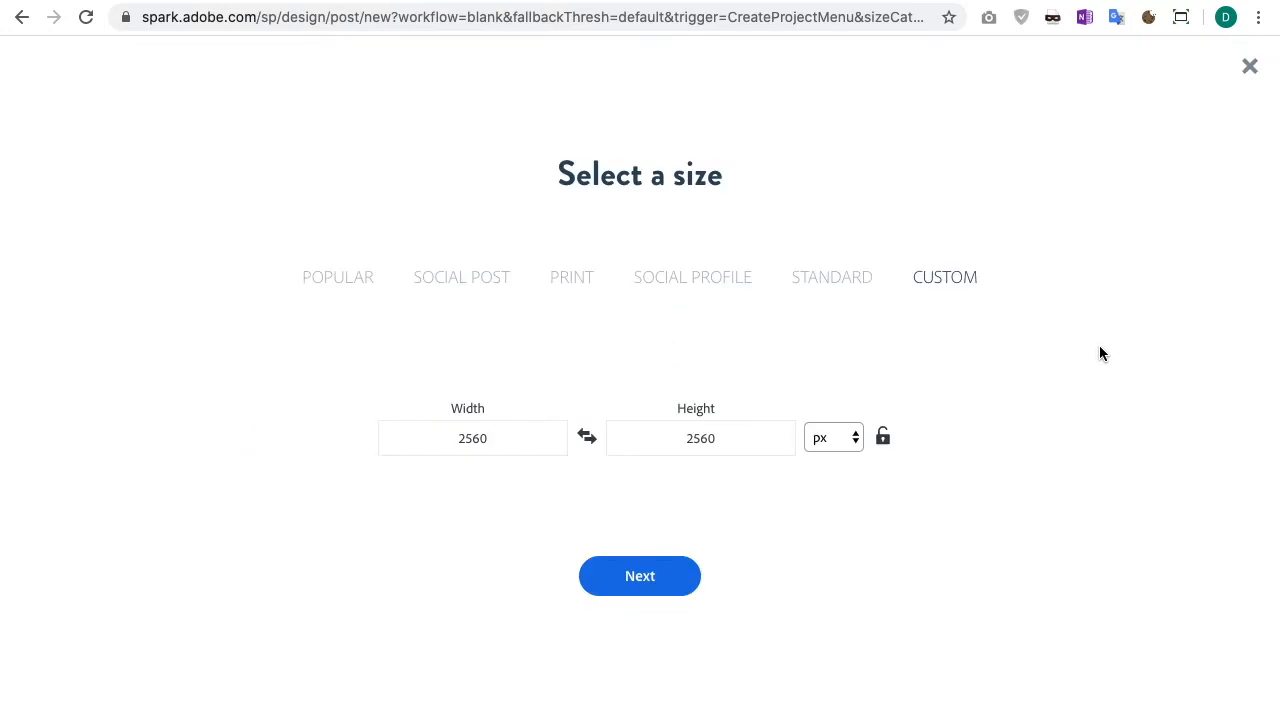
Step: Set the custom canvas size to 1000 by 1000 px and continue to the editor
{"action": "left_click_drag", "start_coordinate": [516, 443], "coordinate": [415, 437]}
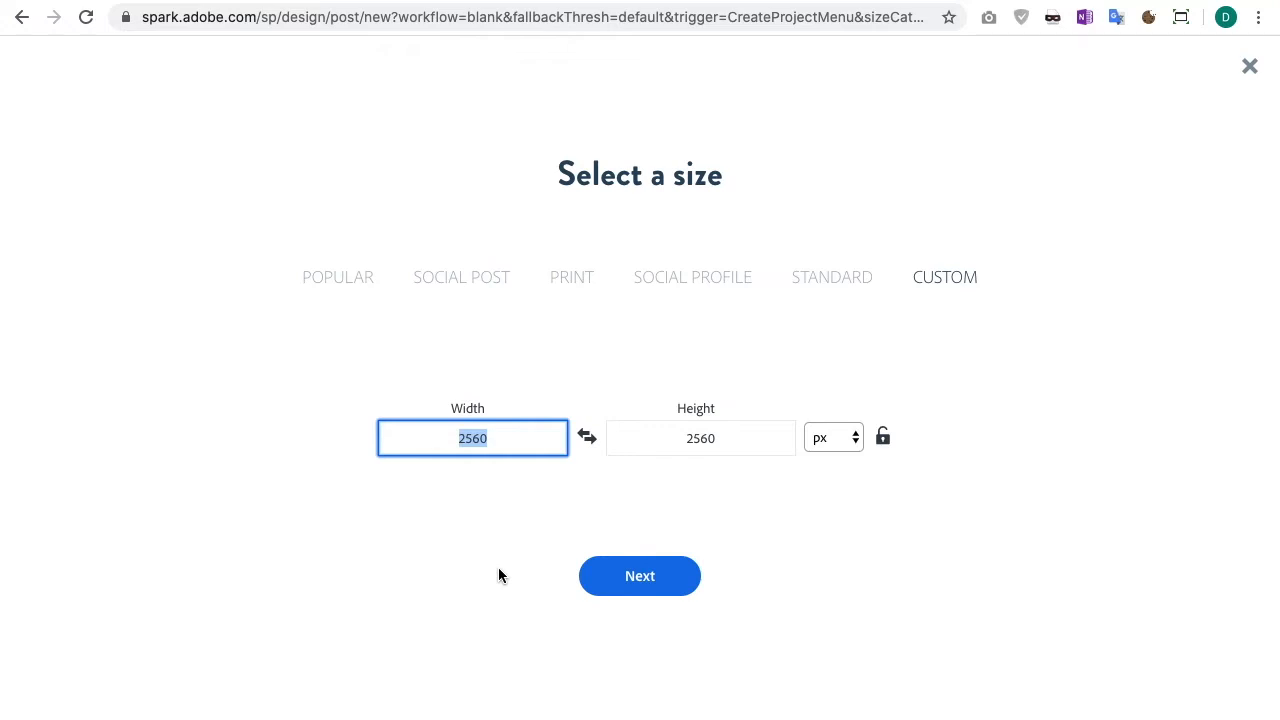
{"action": "type", "text": "1000"}
{"action": "left_click", "coordinate": [738, 441]}
{"action": "type", "text": "1000"}
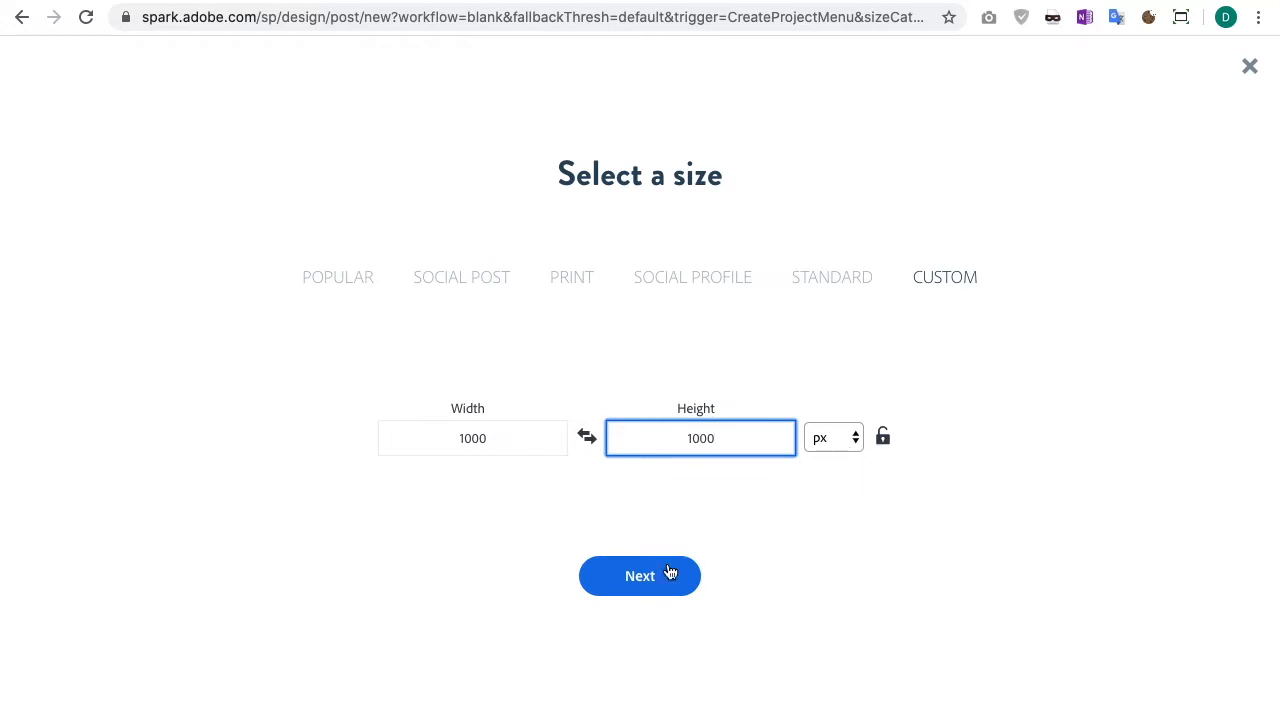
{"action": "left_click", "coordinate": [630, 576]}
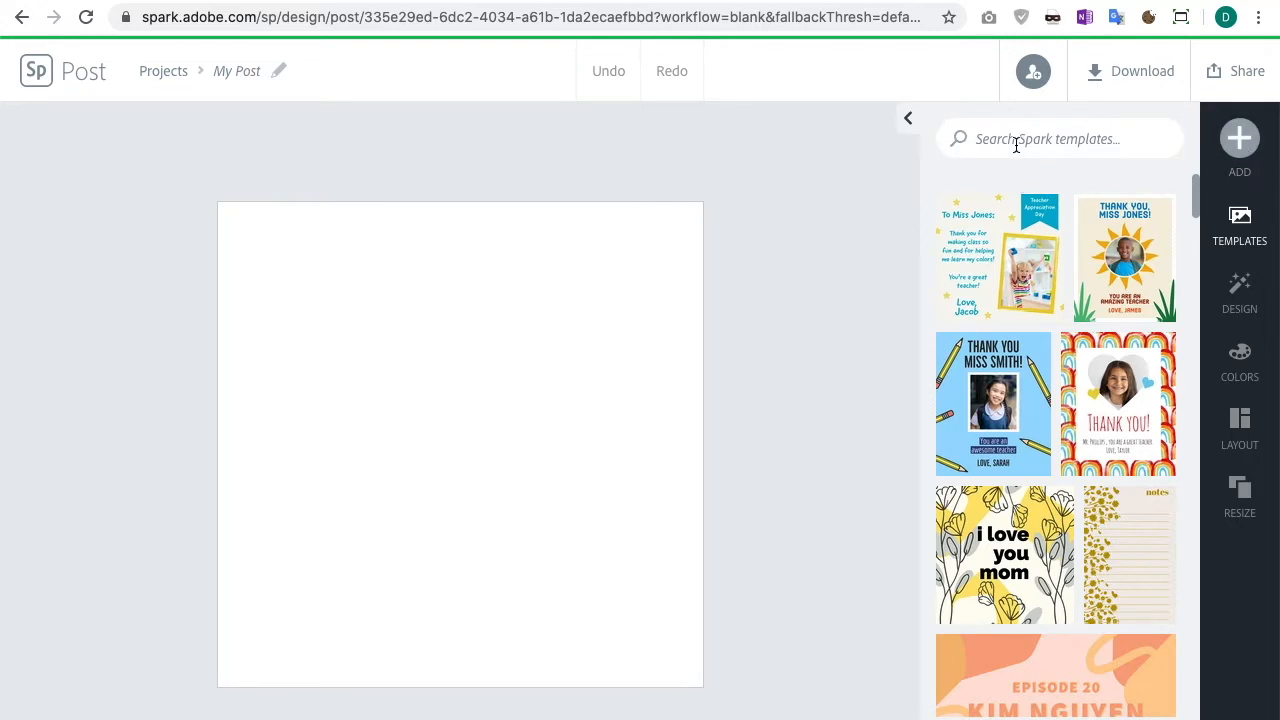
Step: Browse the design template gallery for the new post
{"action": "scroll", "coordinate": [1064, 343], "scroll_direction": "down", "scroll_amount": 2}
{"action": "scroll", "coordinate": [1064, 343], "scroll_direction": "down", "scroll_amount": 12}
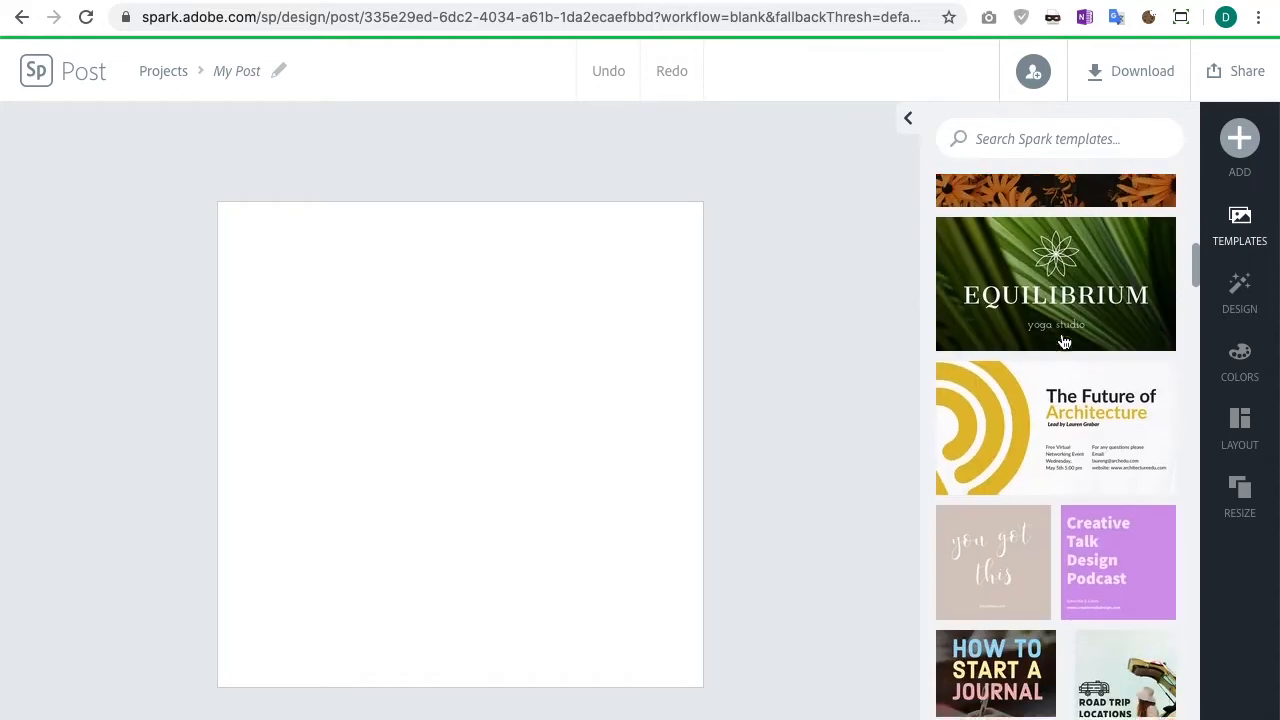
{"action": "scroll", "coordinate": [1061, 332], "scroll_direction": "down", "scroll_amount": 8}
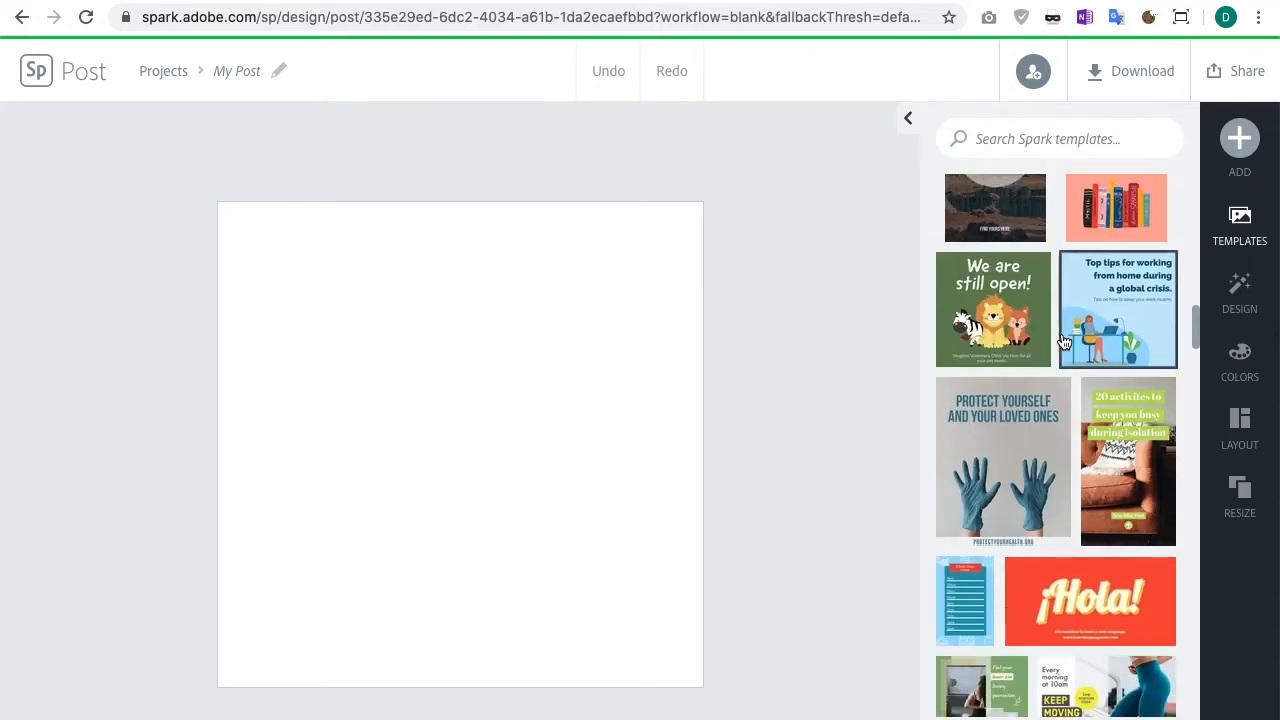
{"action": "scroll", "coordinate": [1064, 342], "scroll_direction": "down", "scroll_amount": 4}
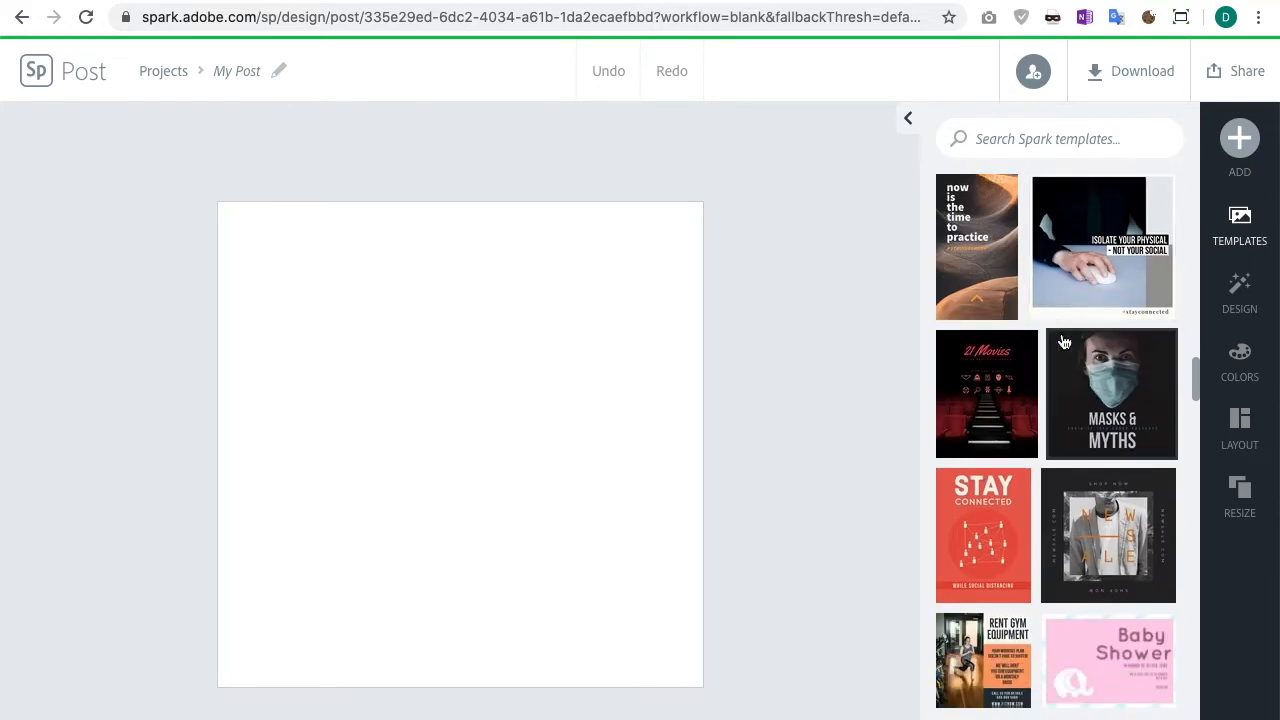
{"action": "scroll", "coordinate": [1064, 342], "scroll_direction": "down", "scroll_amount": 4}
{"action": "scroll", "coordinate": [1100, 372], "scroll_direction": "down", "scroll_amount": 3}
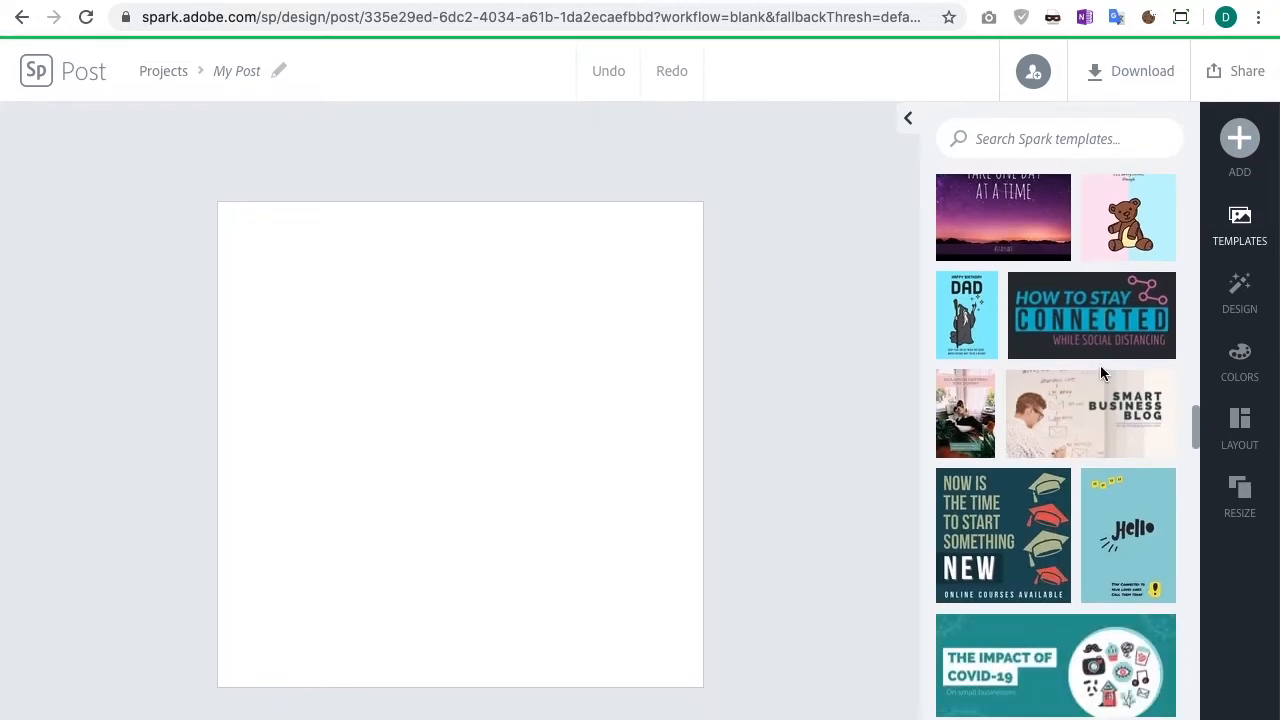
{"action": "scroll", "coordinate": [1100, 373], "scroll_direction": "down", "scroll_amount": 2}
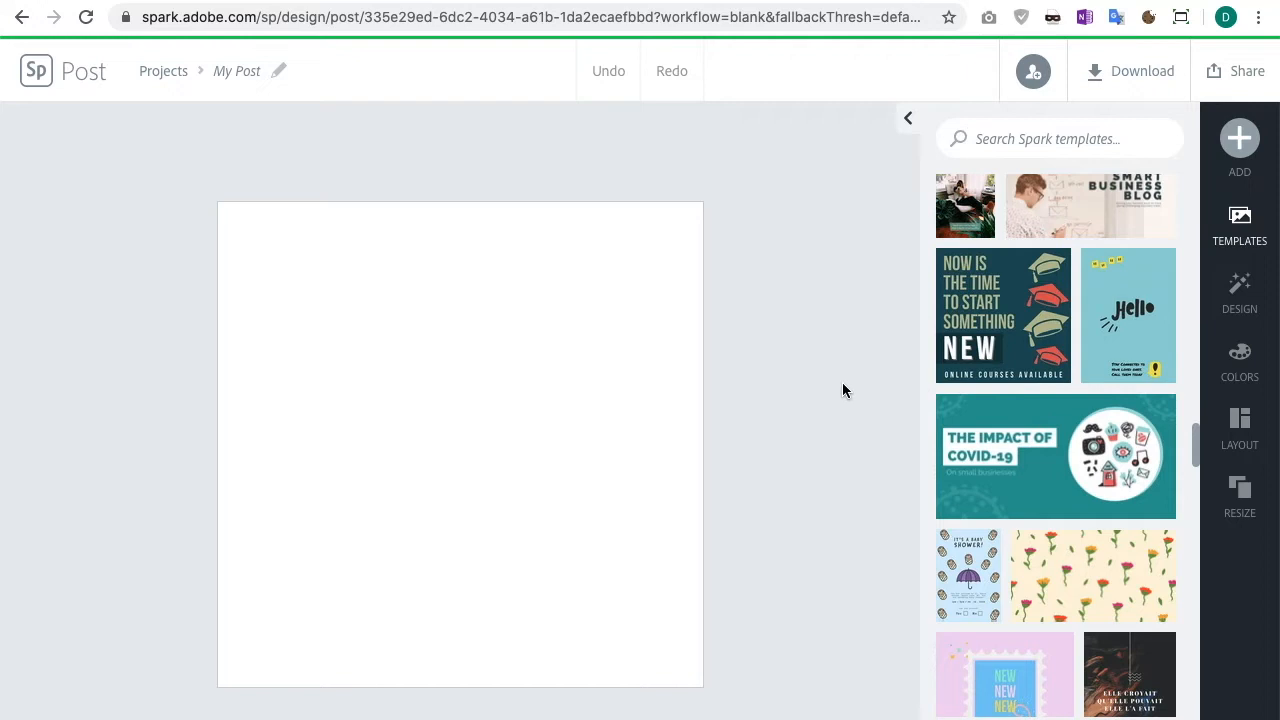
Step: Open the text options and browse the available text templates
{"action": "left_click", "coordinate": [1240, 138]}
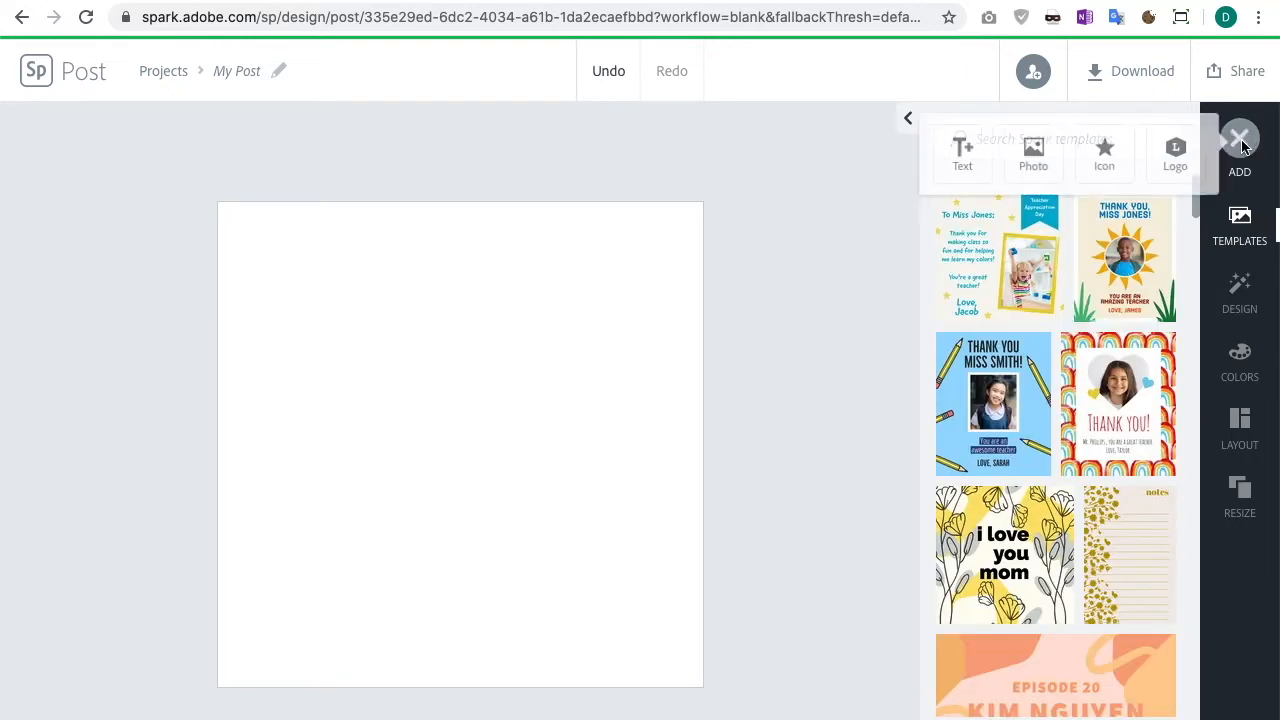
{"action": "left_click", "coordinate": [952, 160]}
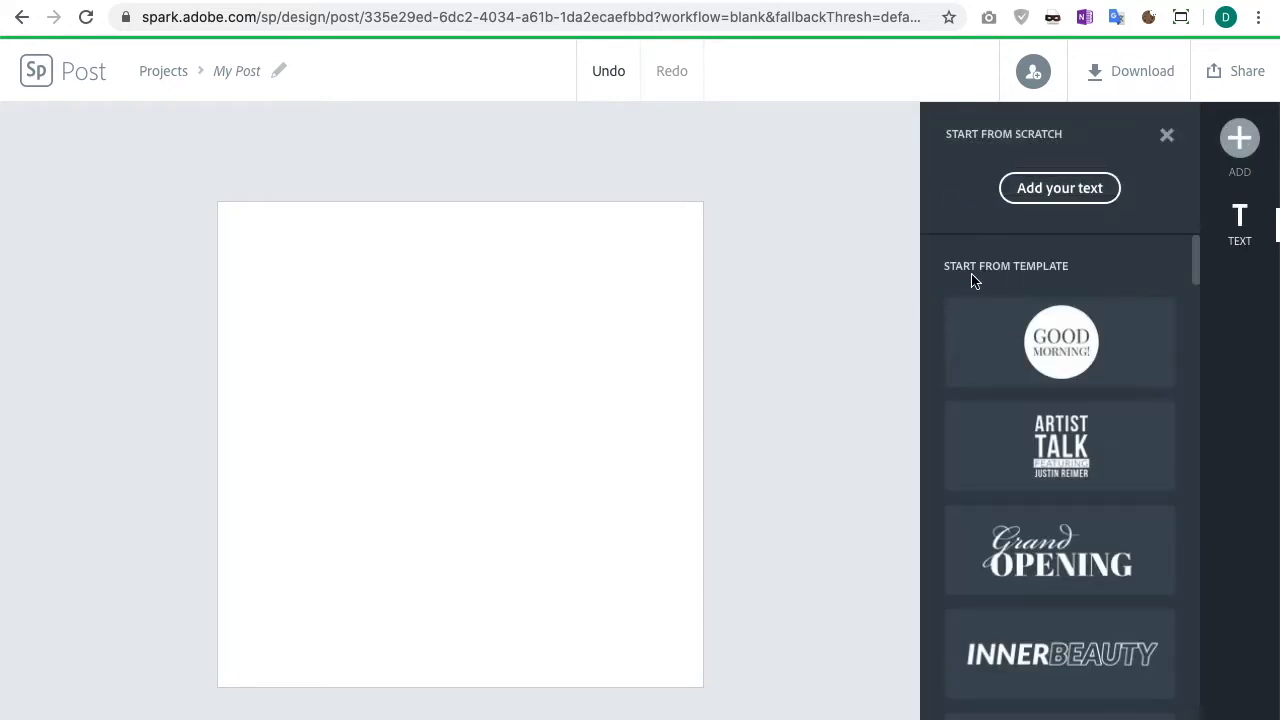
{"action": "scroll", "coordinate": [1060, 340], "scroll_direction": "down", "scroll_amount": 5}
{"action": "scroll", "coordinate": [1062, 340], "scroll_direction": "down", "scroll_amount": 5}
{"action": "scroll", "coordinate": [1062, 340], "scroll_direction": "down", "scroll_amount": 5}
{"action": "scroll", "coordinate": [1062, 337], "scroll_direction": "down", "scroll_amount": 4}
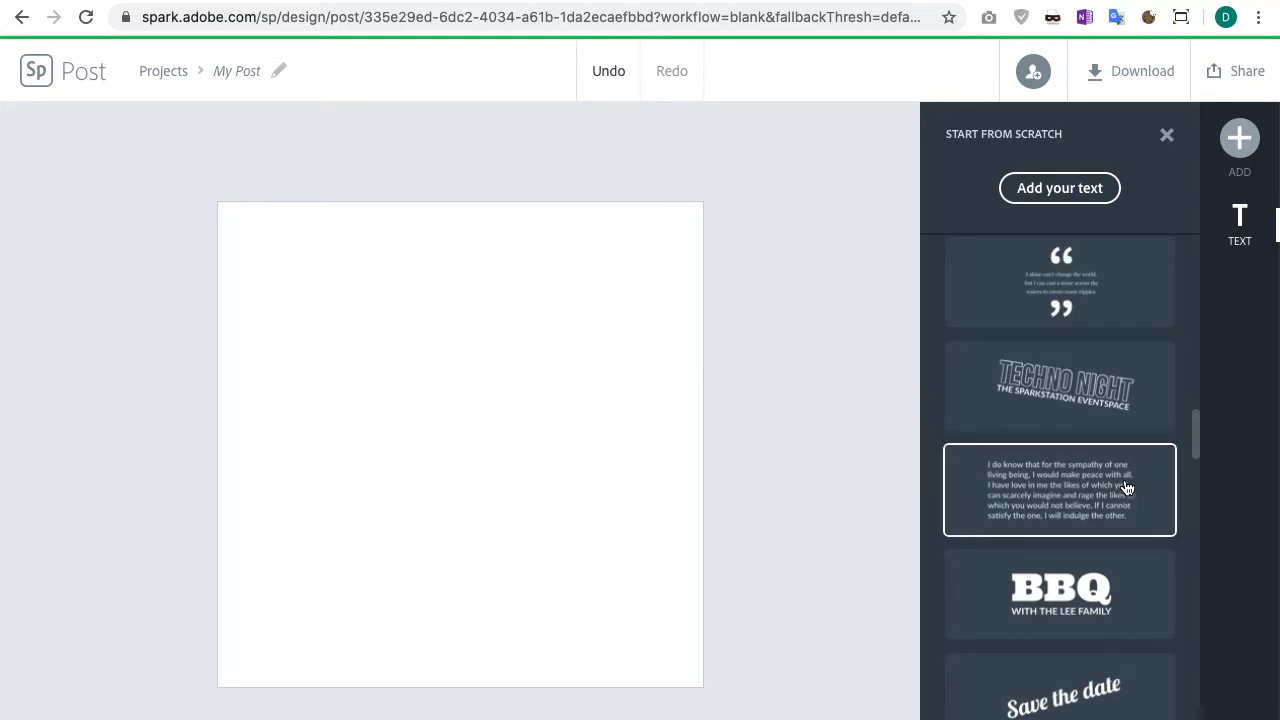
{"action": "scroll", "coordinate": [1090, 375], "scroll_direction": "down", "scroll_amount": 10}
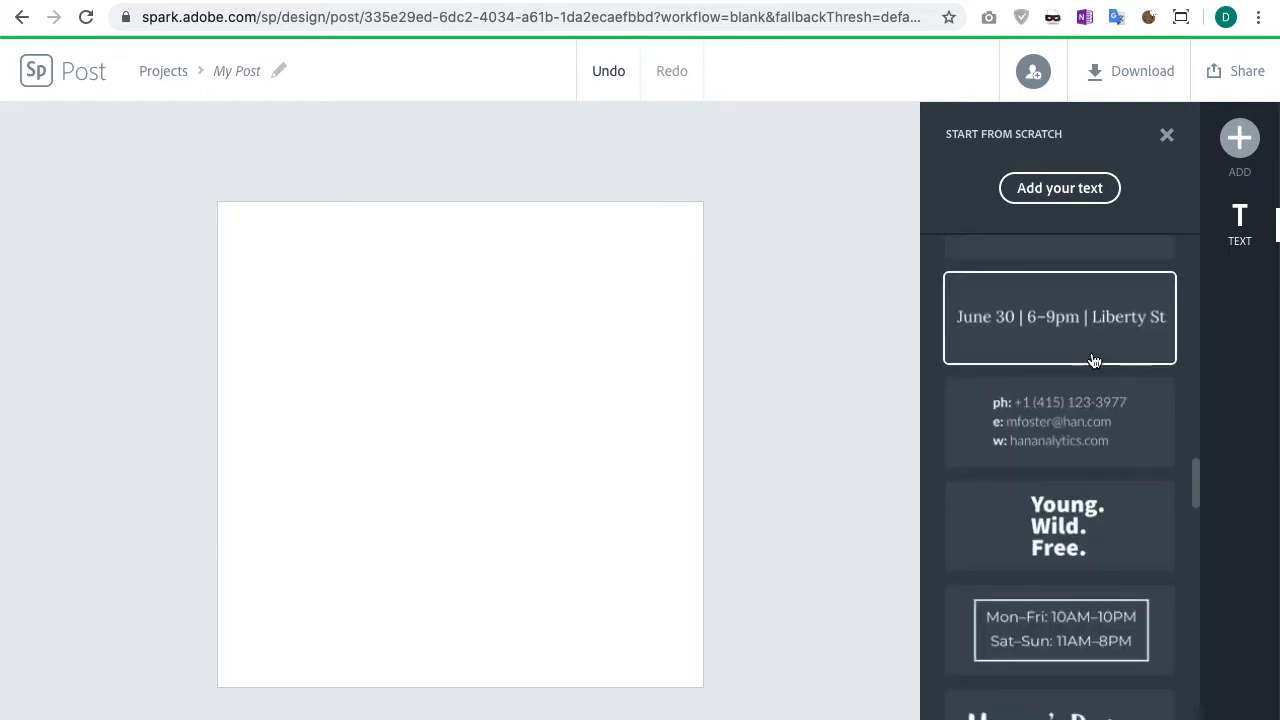
{"action": "scroll", "coordinate": [1094, 362], "scroll_direction": "up", "scroll_amount": 15}
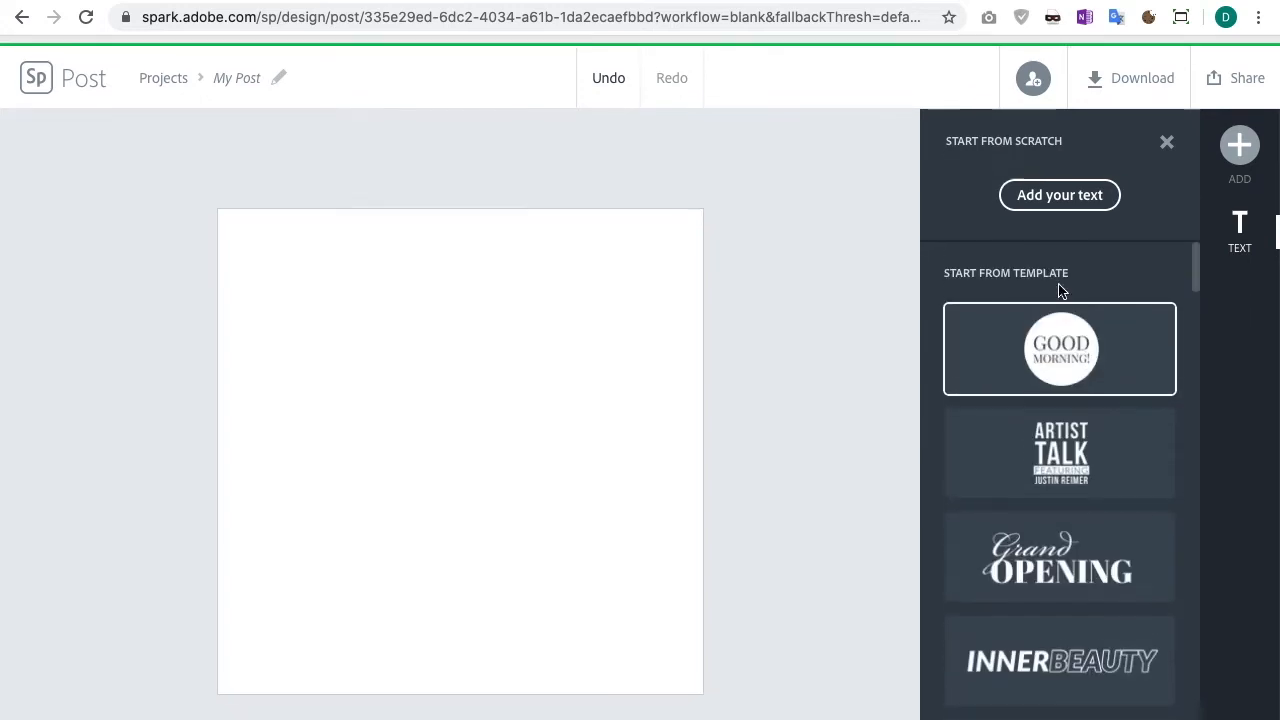
Step: Add a text element from scratch reading "The Fudge Cake Co" with capitalised F and C
{"action": "left_click", "coordinate": [1043, 205]}
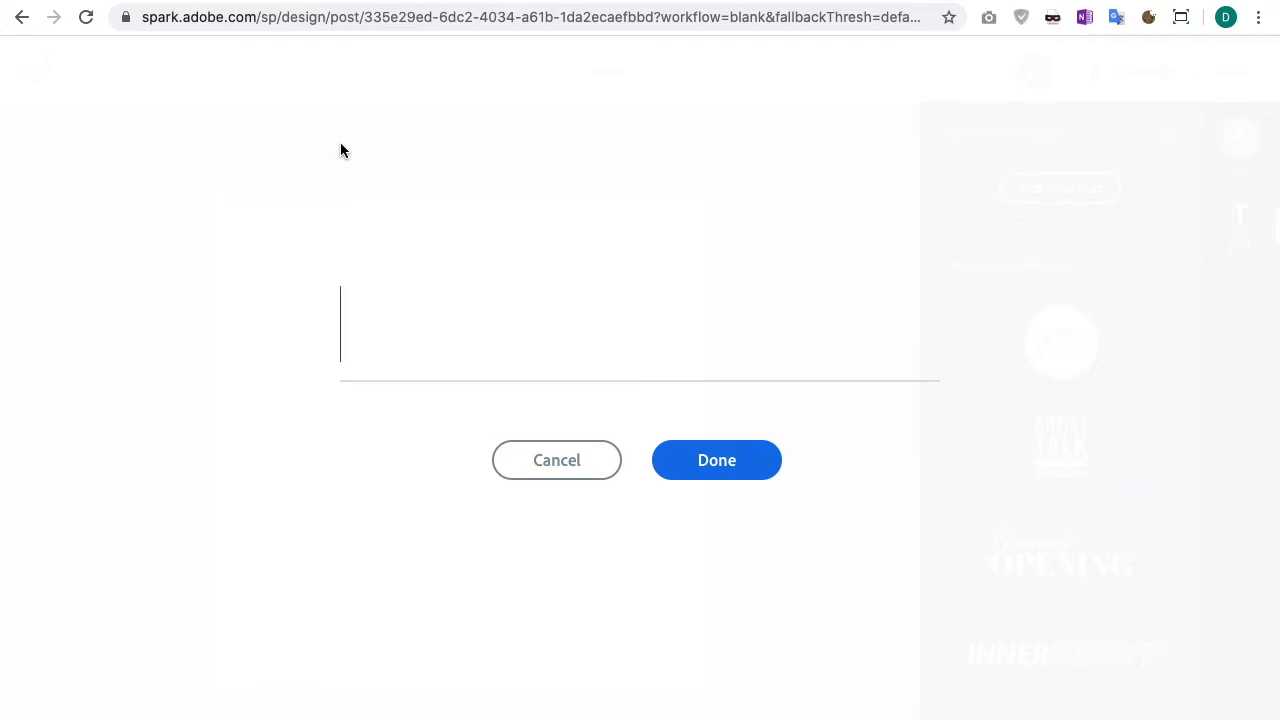
{"action": "type", "text": "The fu"}
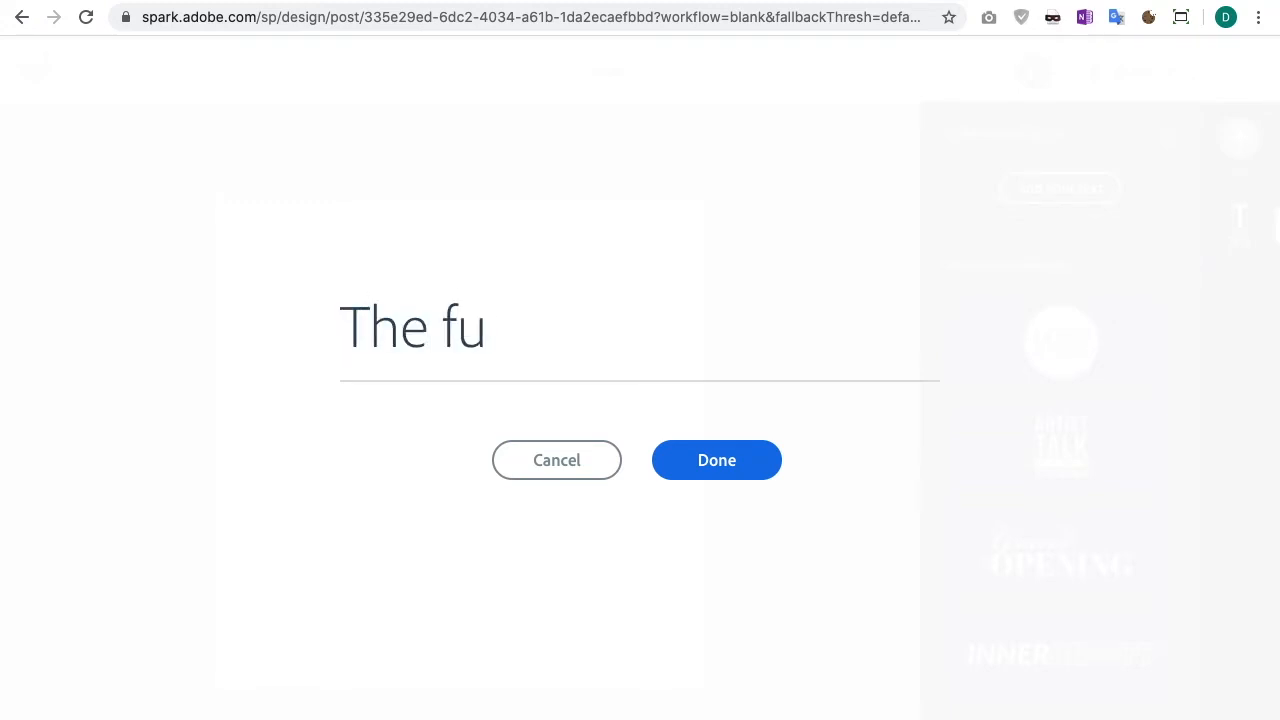
{"action": "type", "text": "dge cake Co"}
{"action": "left_click", "coordinate": [466, 339]}
{"action": "left_click_drag", "start_coordinate": [466, 339], "coordinate": [445, 339]}
{"action": "type", "text": "F"}
{"action": "left_click_drag", "start_coordinate": [598, 340], "coordinate": [624, 340]}
{"action": "type", "text": "C"}
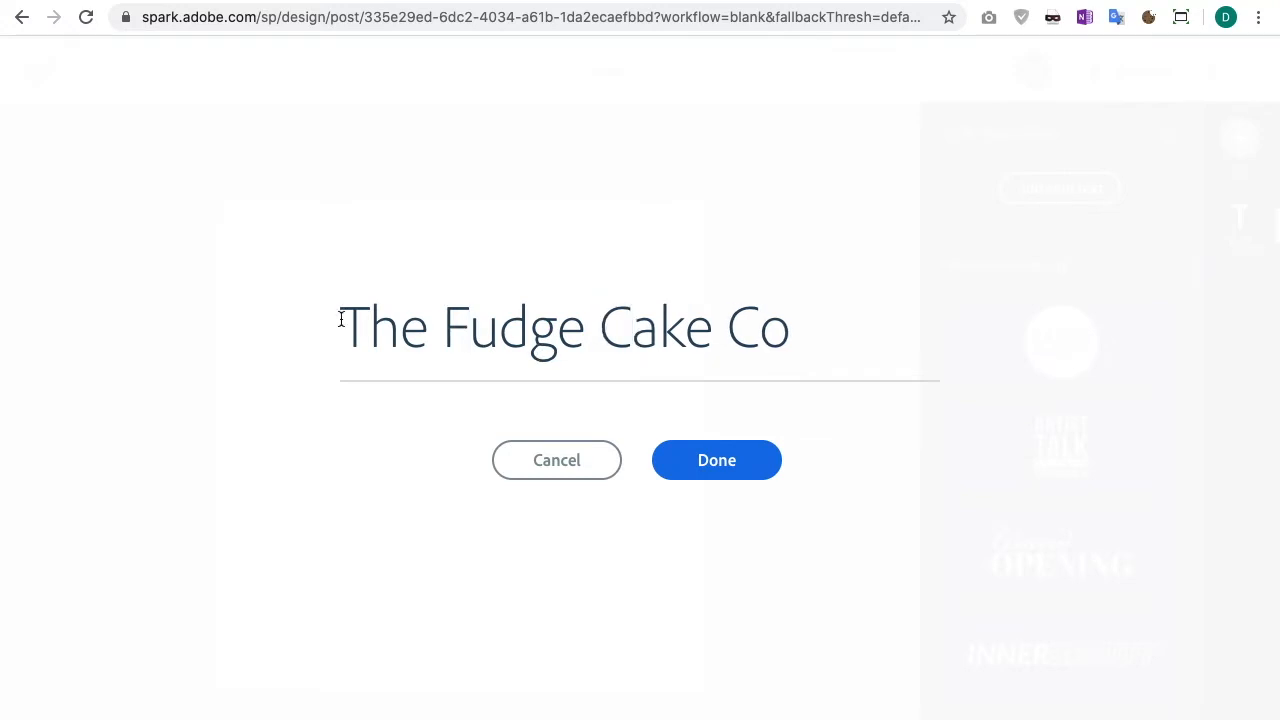
{"action": "left_click", "coordinate": [743, 461]}
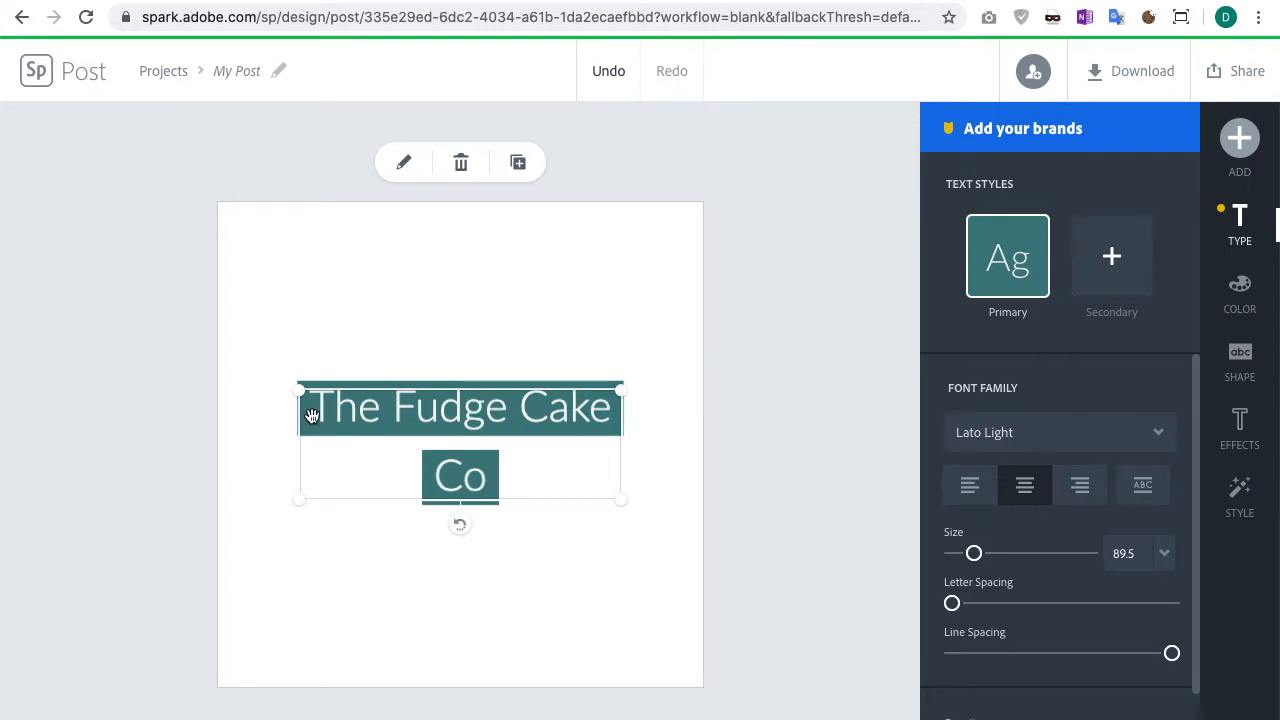
Step: Change the title text's font family to Pacifico
{"action": "left_click", "coordinate": [1078, 432]}
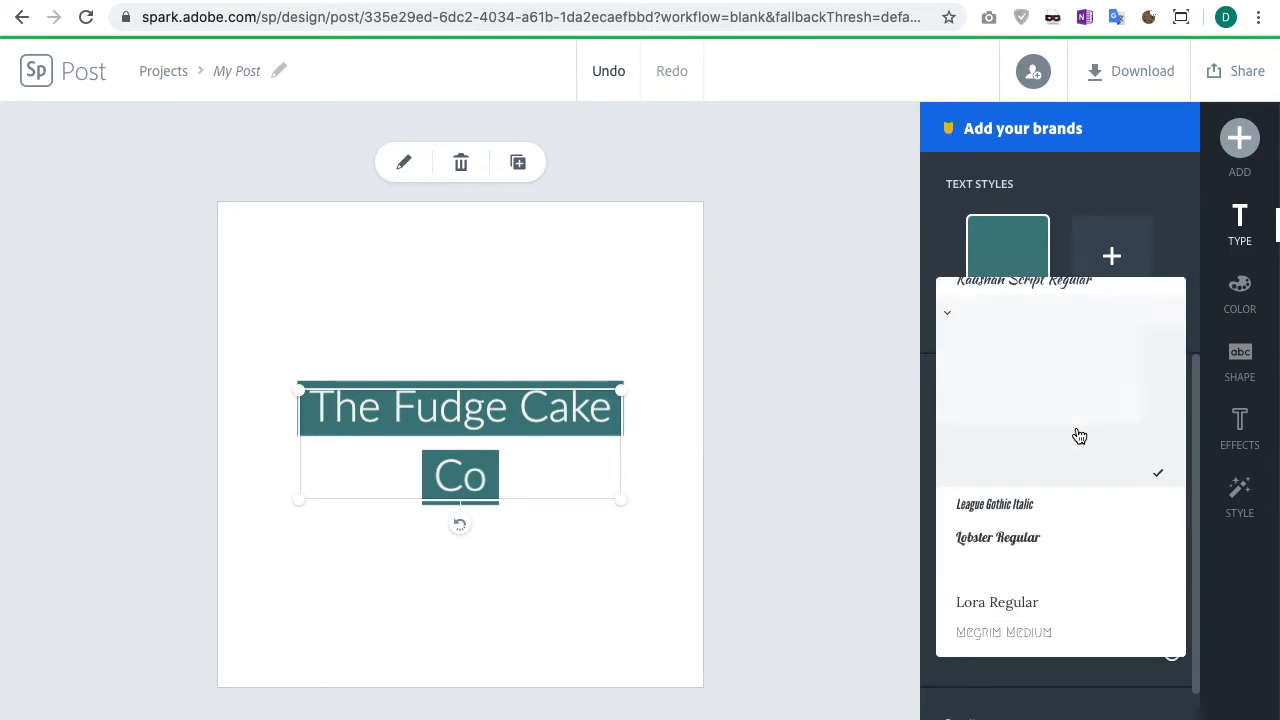
{"action": "scroll", "coordinate": [1066, 456], "scroll_direction": "down", "scroll_amount": 10}
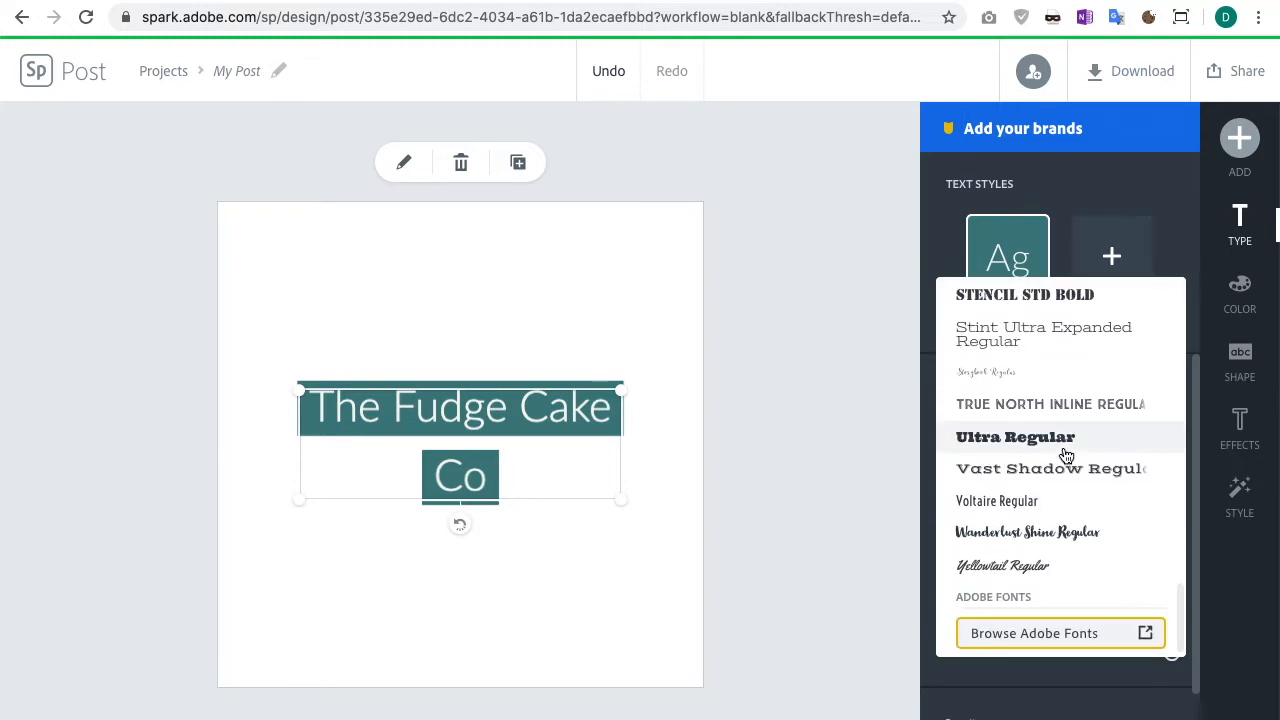
{"action": "scroll", "coordinate": [1061, 447], "scroll_direction": "up", "scroll_amount": 2}
{"action": "scroll", "coordinate": [1060, 443], "scroll_direction": "up", "scroll_amount": 4}
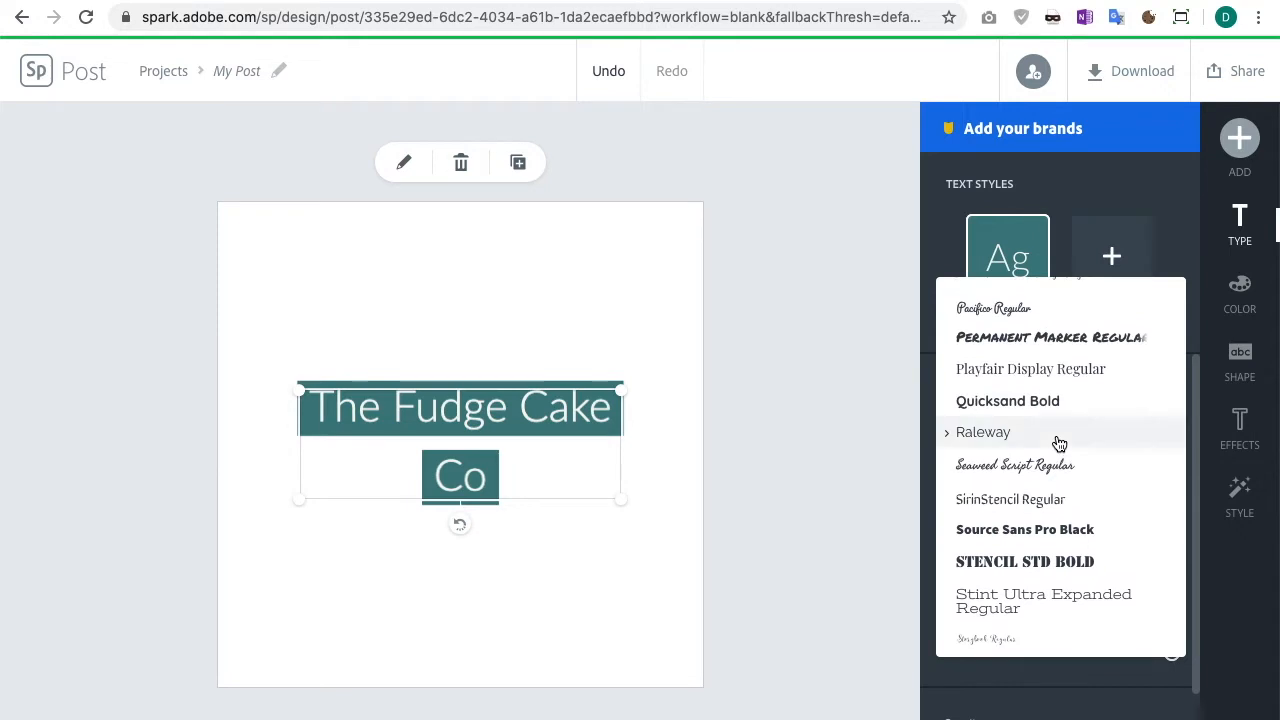
{"action": "scroll", "coordinate": [1056, 440], "scroll_direction": "up", "scroll_amount": 1}
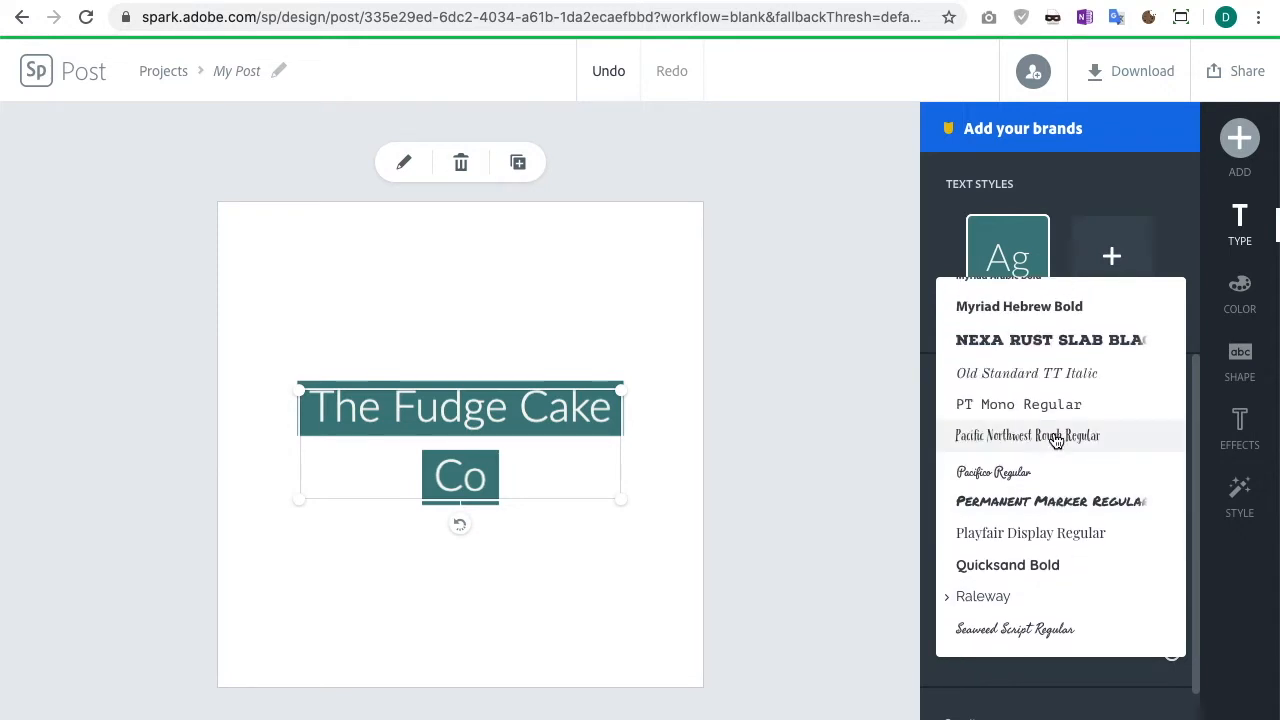
{"action": "left_click", "coordinate": [1027, 478]}
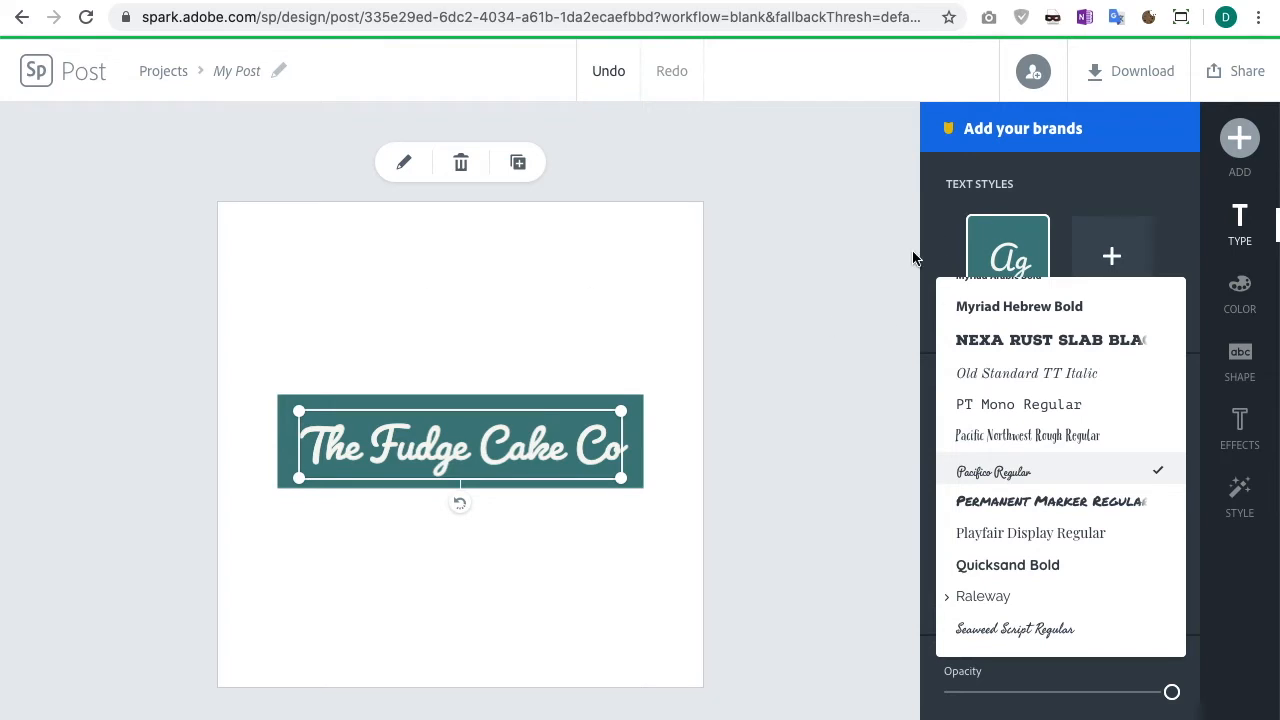
{"action": "scroll", "coordinate": [990, 380], "scroll_direction": "down", "scroll_amount": 4}
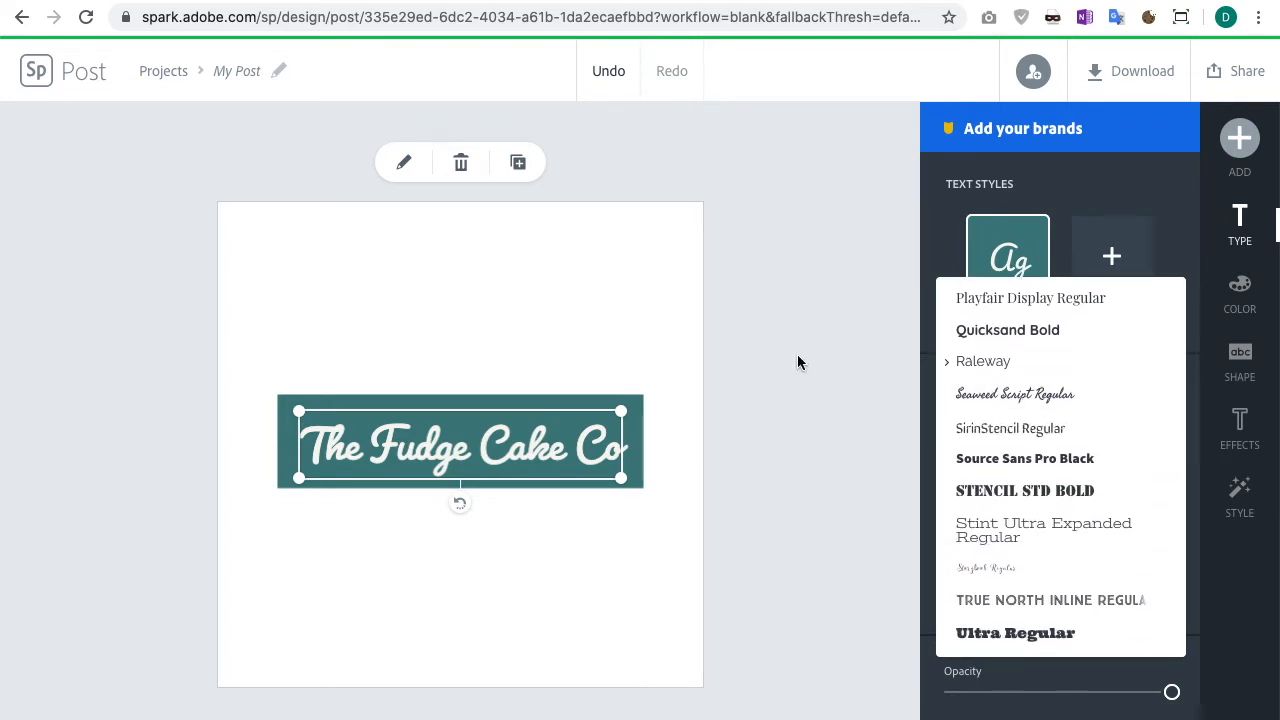
{"action": "left_click", "coordinate": [940, 250]}
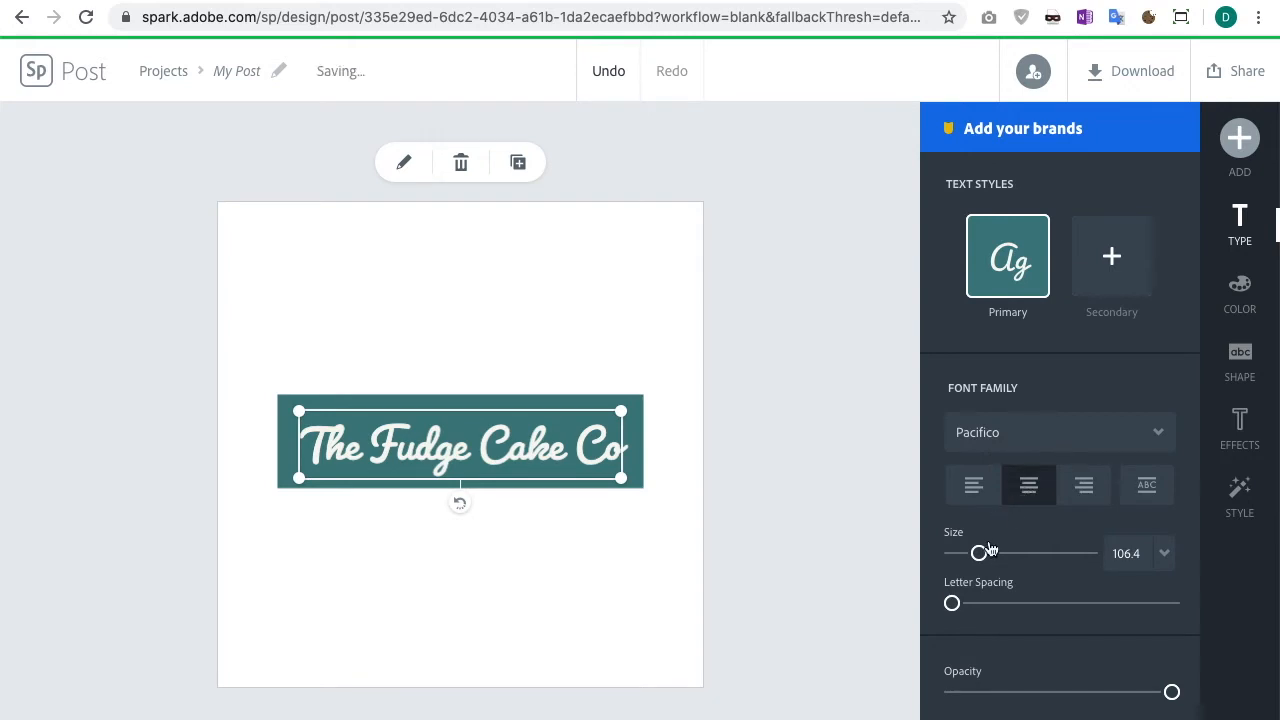
Step: Enlarge the title text and resize its text box to span more of the canvas width
{"action": "mouse_move", "coordinate": [980, 553]}
{"action": "left_mouse_down"}
{"action": "mouse_move", "coordinate": [1070, 557]}
{"action": "mouse_move", "coordinate": [988, 560]}
{"action": "left_mouse_up"}
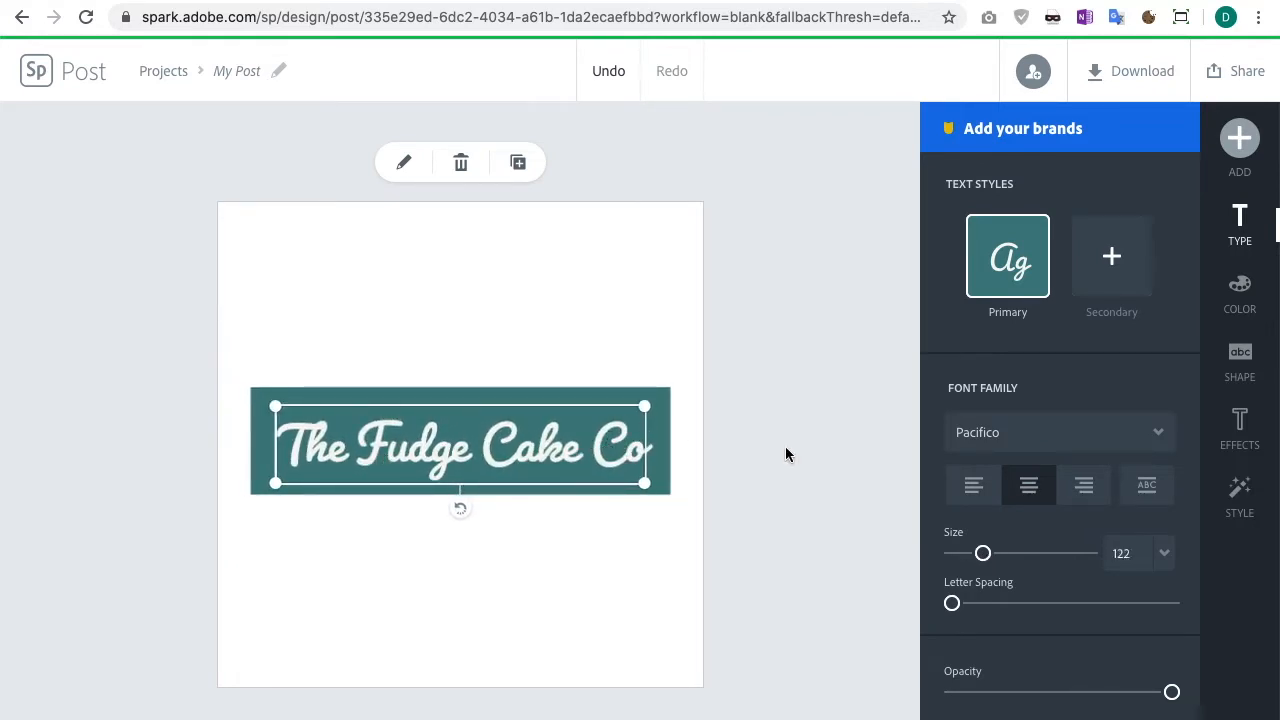
{"action": "left_click_drag", "start_coordinate": [644, 484], "coordinate": [486, 553]}
{"action": "left_click_drag", "start_coordinate": [389, 418], "coordinate": [416, 424]}
{"action": "left_click_drag", "start_coordinate": [513, 570], "coordinate": [640, 514]}
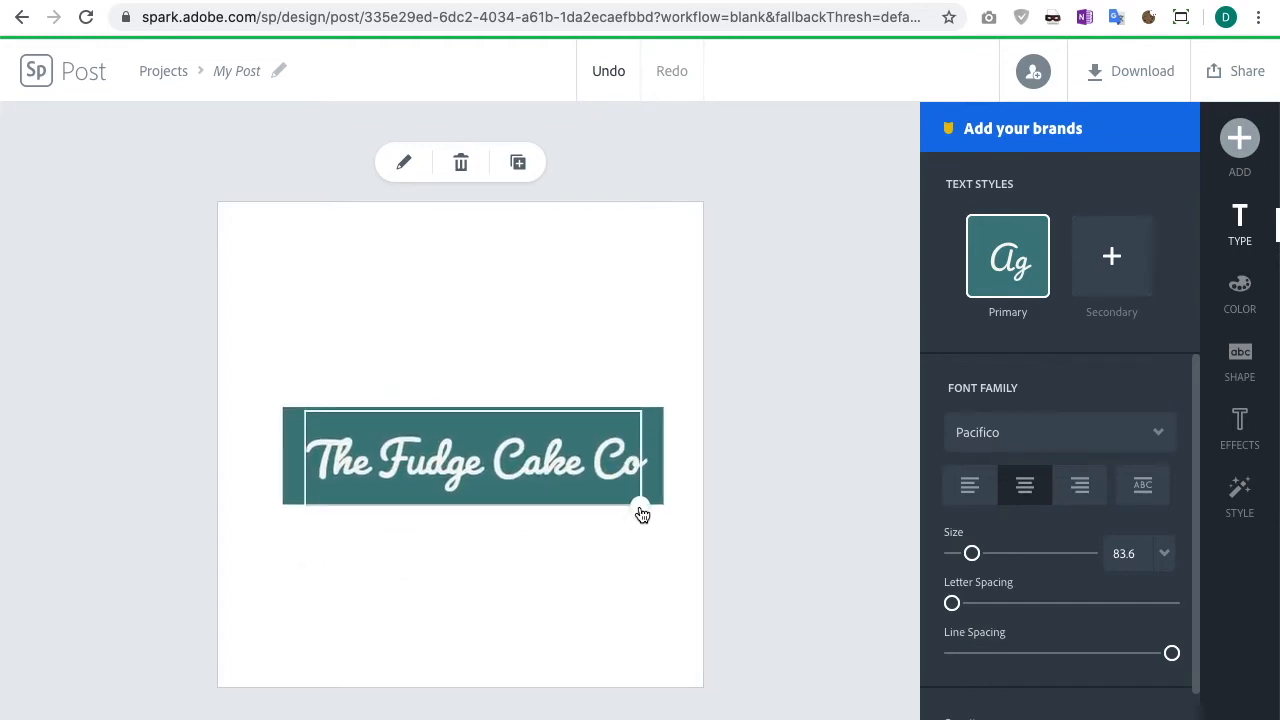
Step: Move the title near the bottom of the canvas and slightly widen its letter spacing
{"action": "left_click_drag", "start_coordinate": [459, 451], "coordinate": [450, 536]}
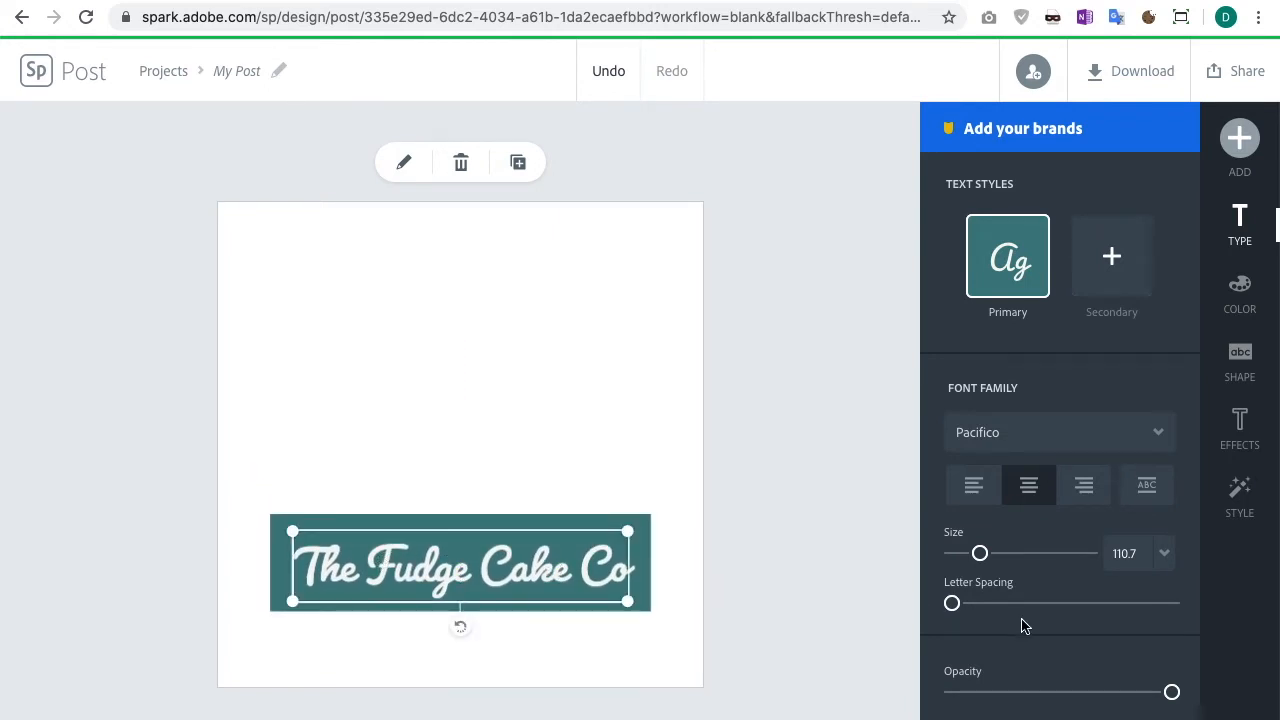
{"action": "mouse_move", "coordinate": [968, 615]}
{"action": "left_mouse_down"}
{"action": "mouse_move", "coordinate": [1000, 616]}
{"action": "mouse_move", "coordinate": [968, 613]}
{"action": "left_mouse_up"}
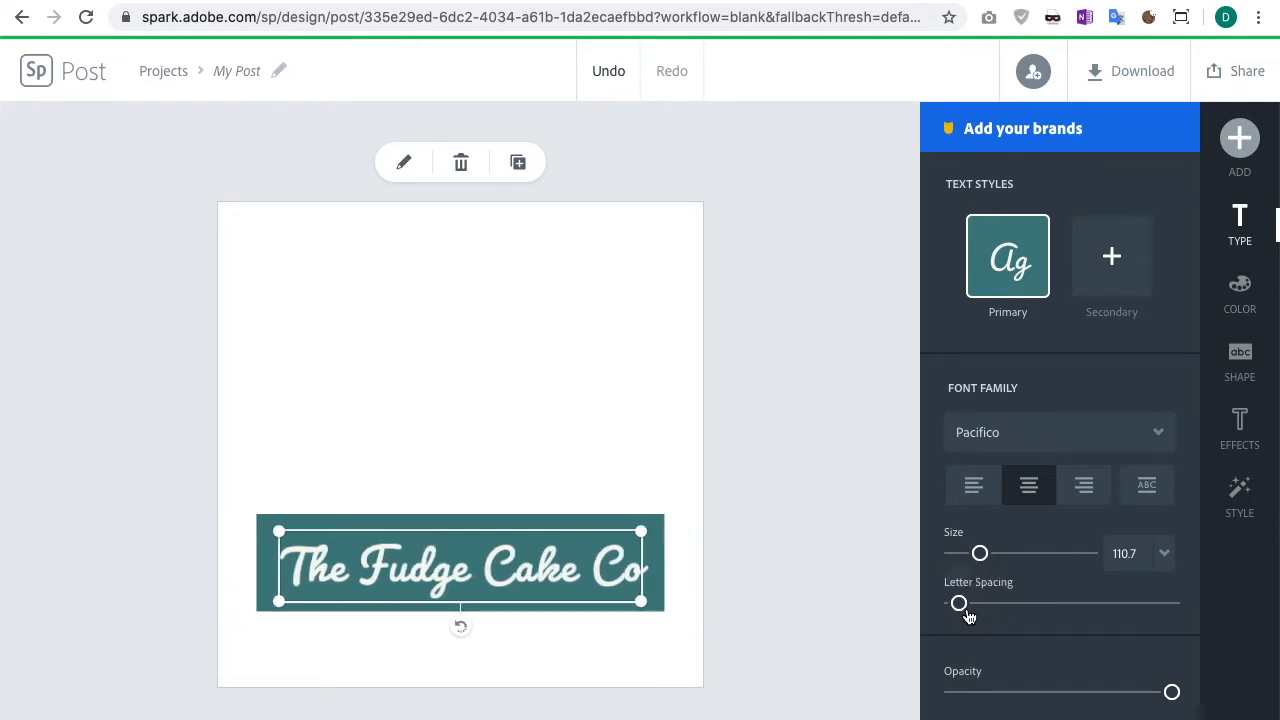
{"action": "left_click_drag", "start_coordinate": [1172, 694], "coordinate": [1237, 677]}
Step: Apply a blue colour palette from the suggested colour sets to the title
{"action": "left_click", "coordinate": [1241, 295]}
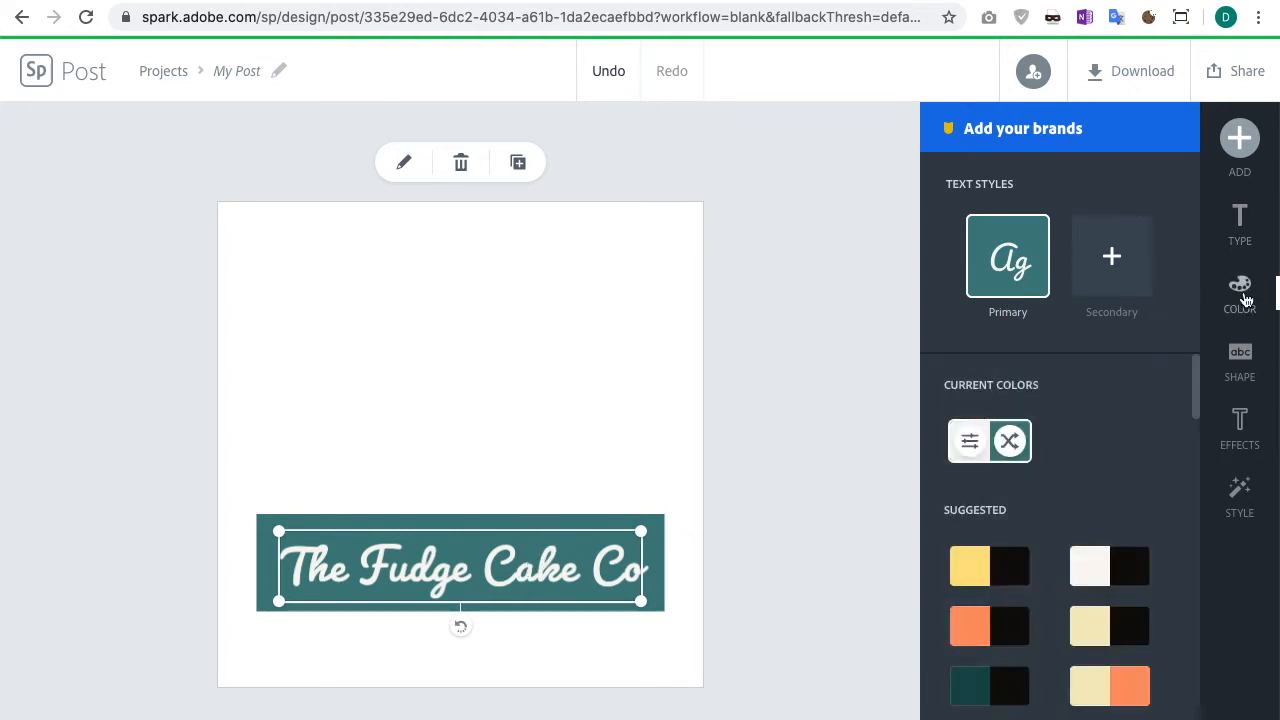
{"action": "scroll", "coordinate": [1022, 600], "scroll_direction": "down", "scroll_amount": 1}
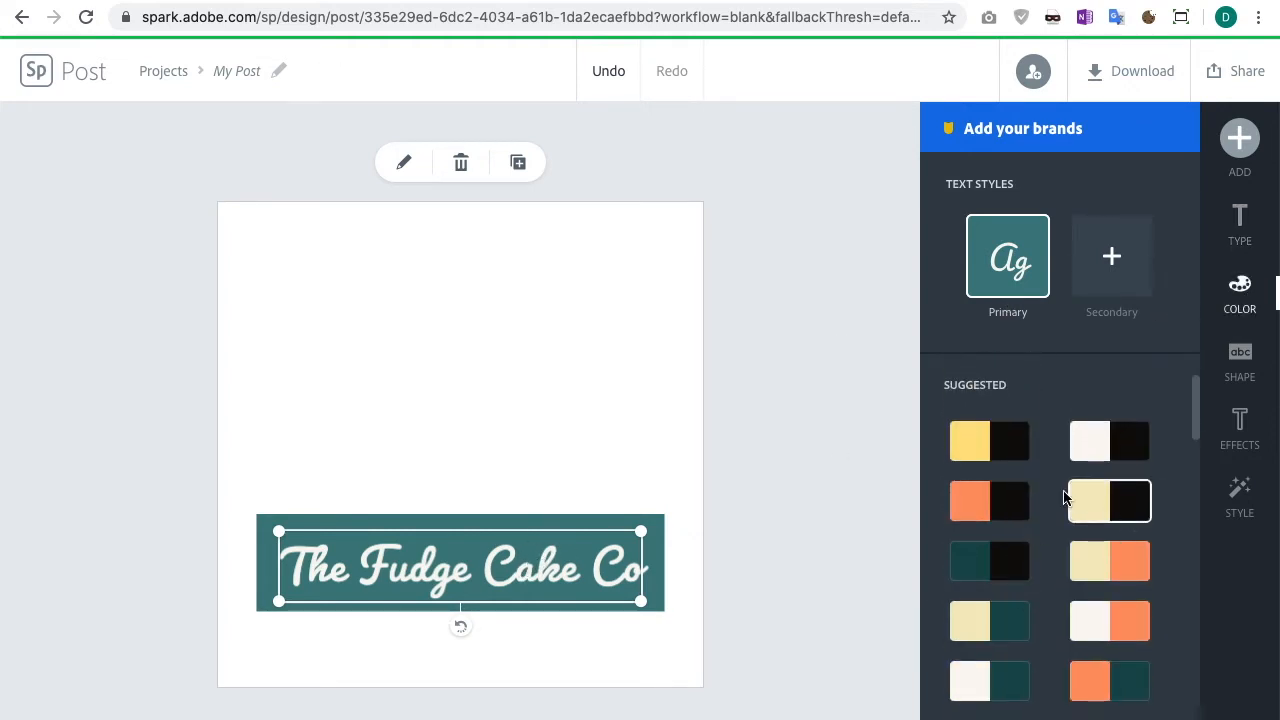
{"action": "scroll", "coordinate": [1025, 540], "scroll_direction": "down", "scroll_amount": 3}
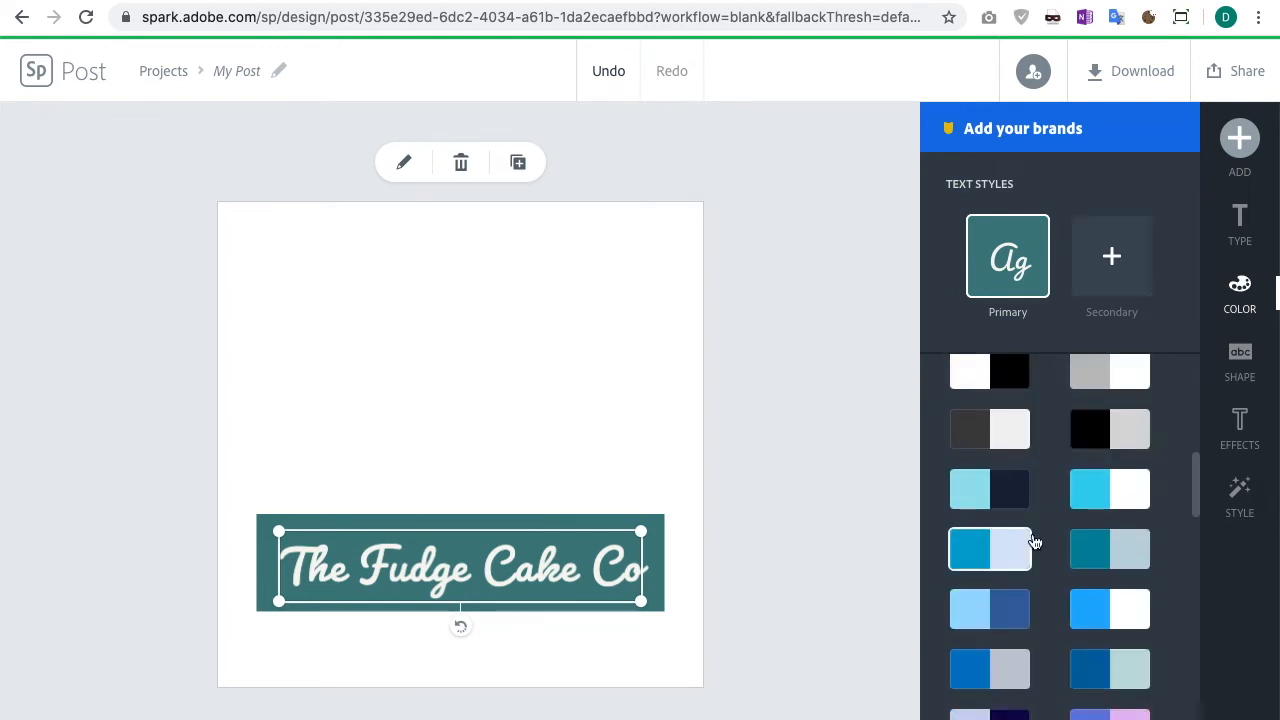
{"action": "left_click", "coordinate": [1093, 487]}
{"action": "left_click", "coordinate": [1012, 549]}
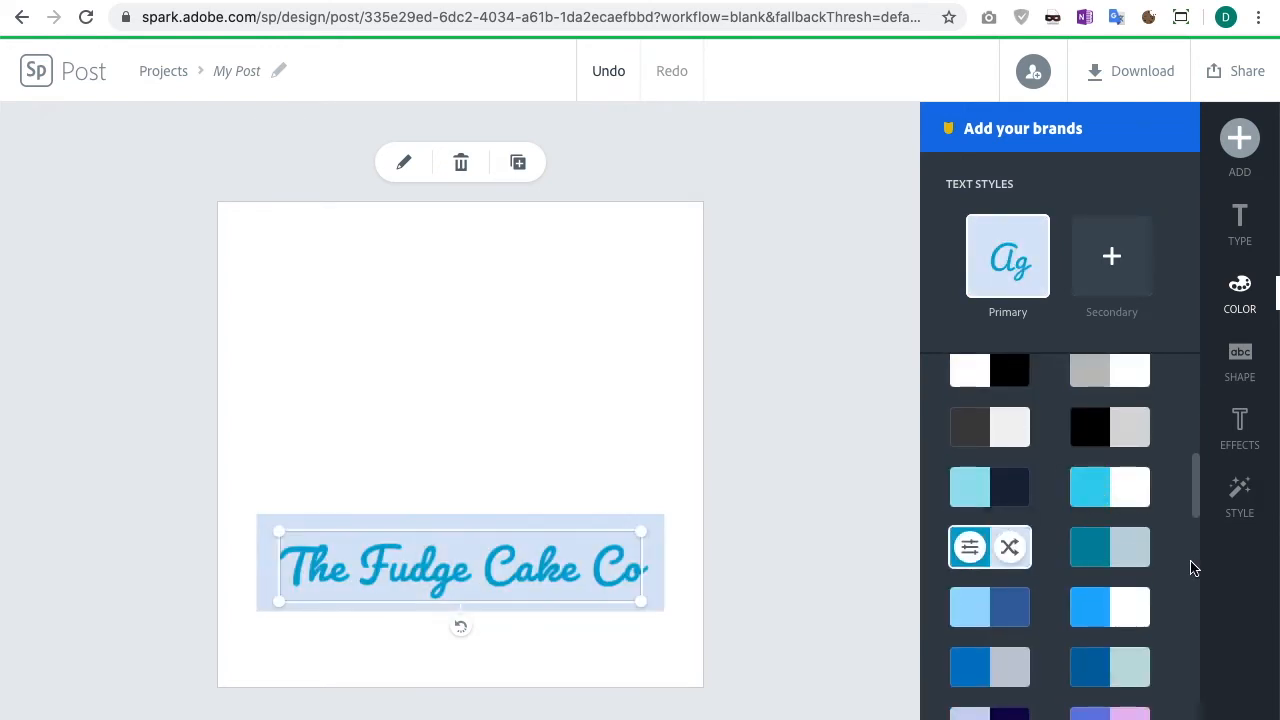
Step: Apply the teal and light blue colour palette from the suggested sets to the title
{"action": "left_click", "coordinate": [1097, 558]}
{"action": "scroll", "coordinate": [1097, 558], "scroll_direction": "down", "scroll_amount": 2}
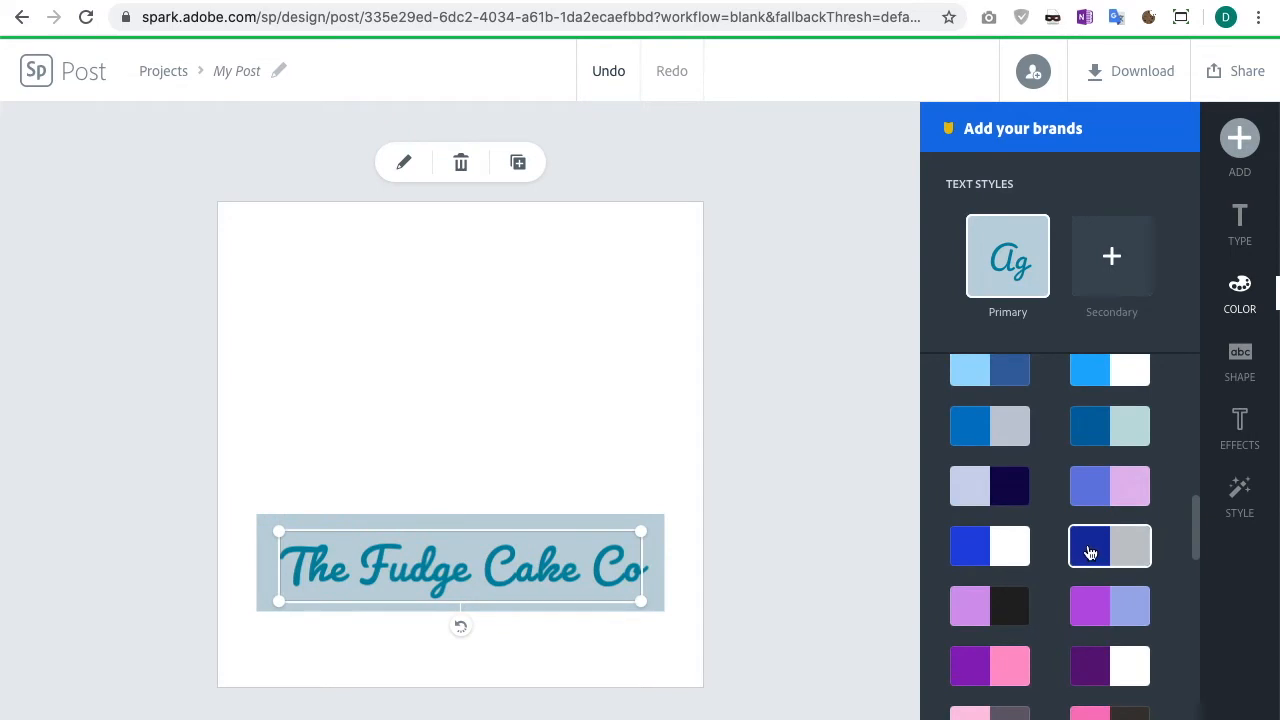
{"action": "scroll", "coordinate": [993, 525], "scroll_direction": "up", "scroll_amount": 5}
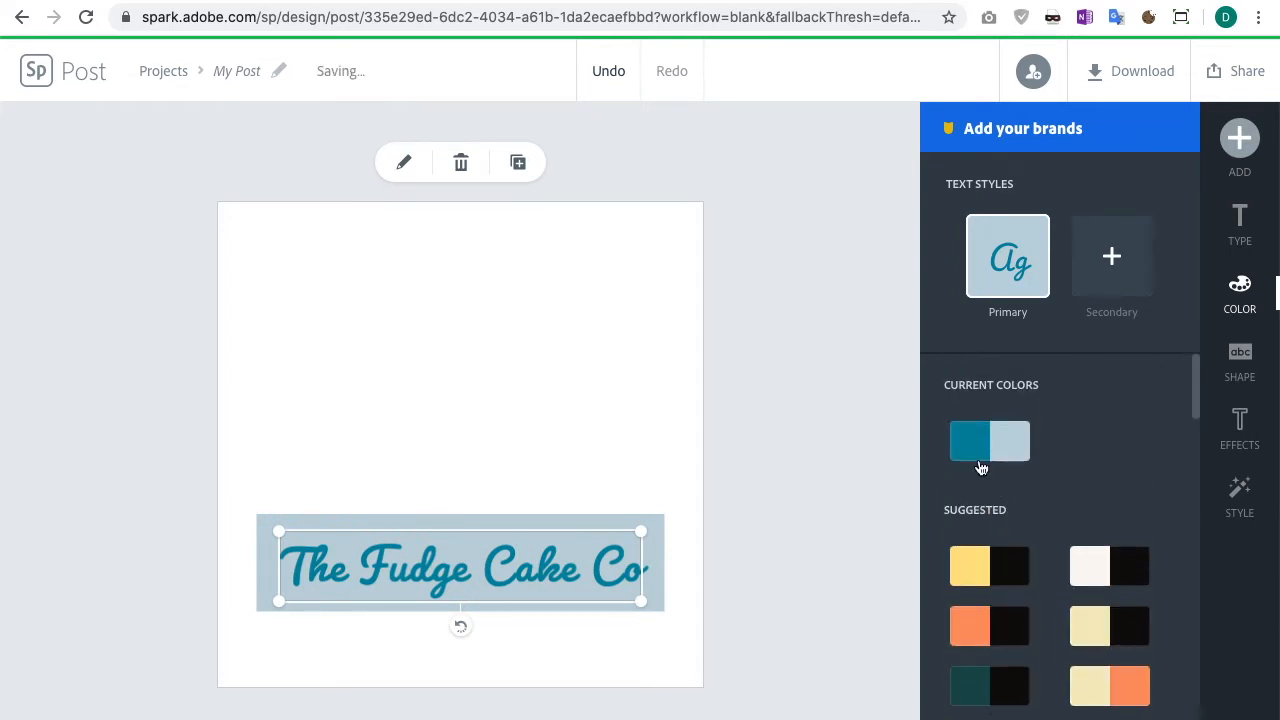
Step: Try shuffling the title's palette colours and adjusting its colour hue, then cancel the colour edit
{"action": "left_click", "coordinate": [971, 440]}
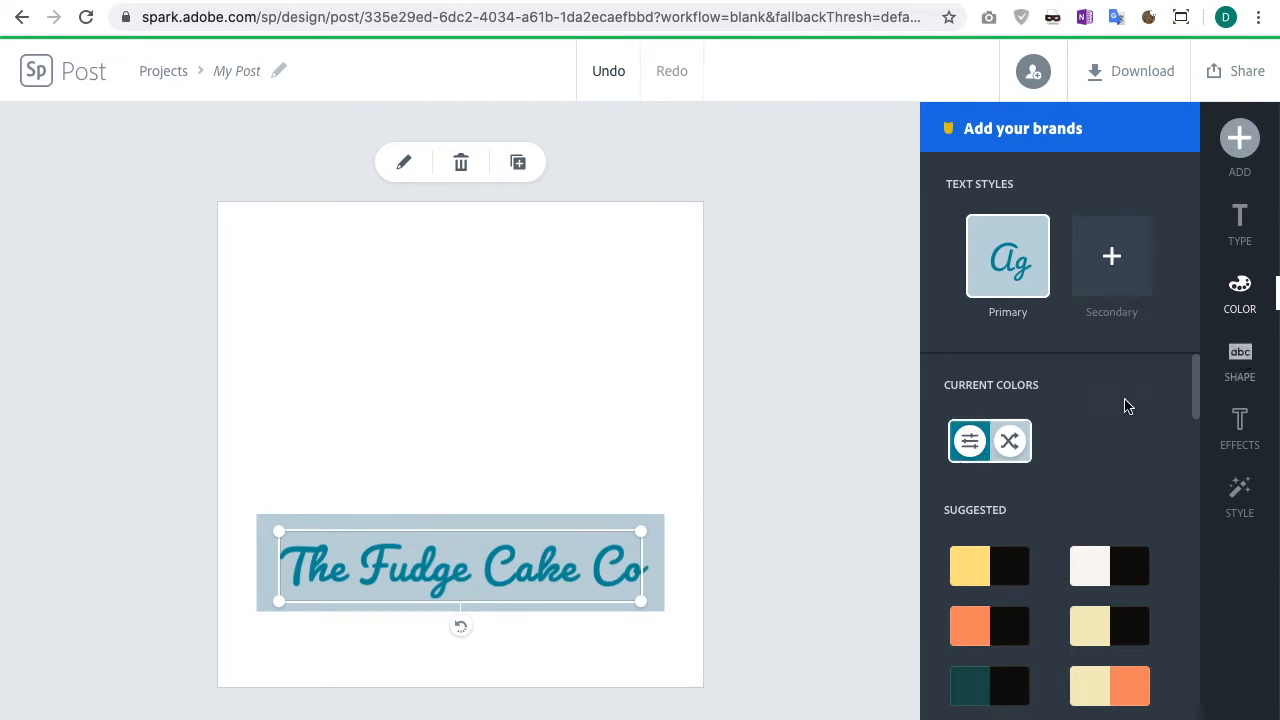
{"action": "left_click", "coordinate": [1018, 454]}
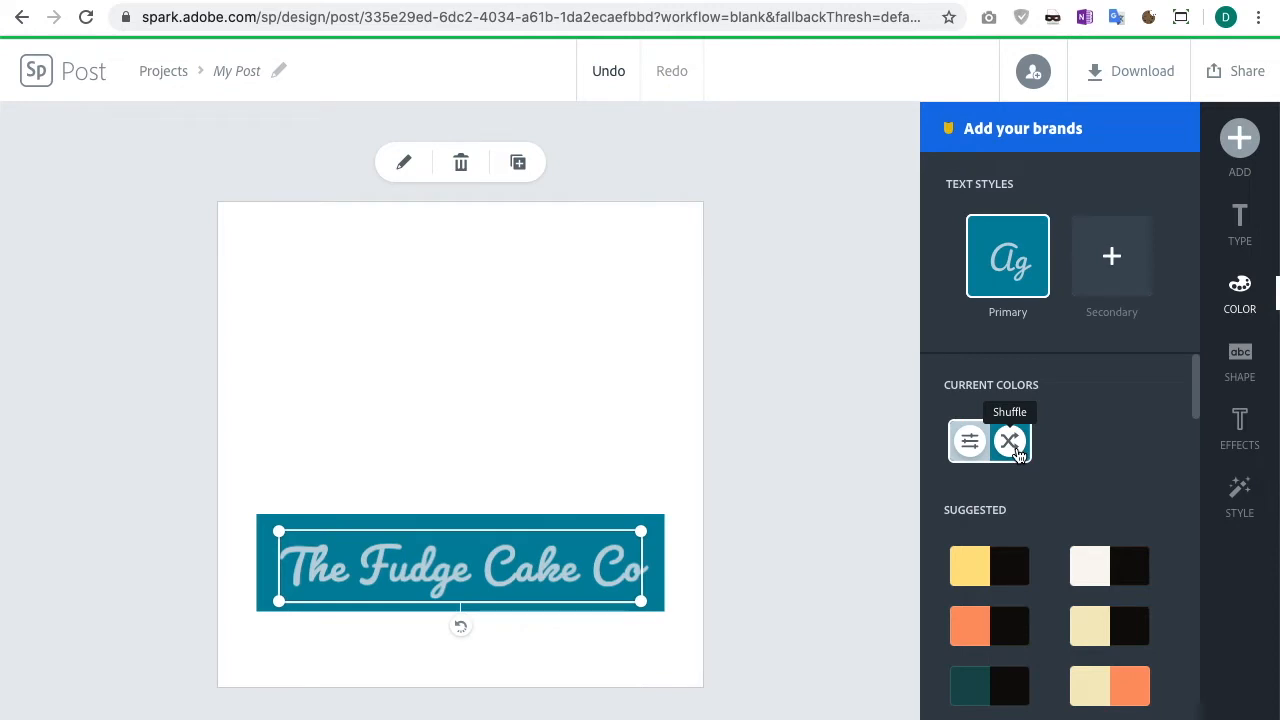
{"action": "left_click", "coordinate": [1018, 454]}
{"action": "left_click", "coordinate": [1018, 454]}
{"action": "left_click", "coordinate": [1018, 454]}
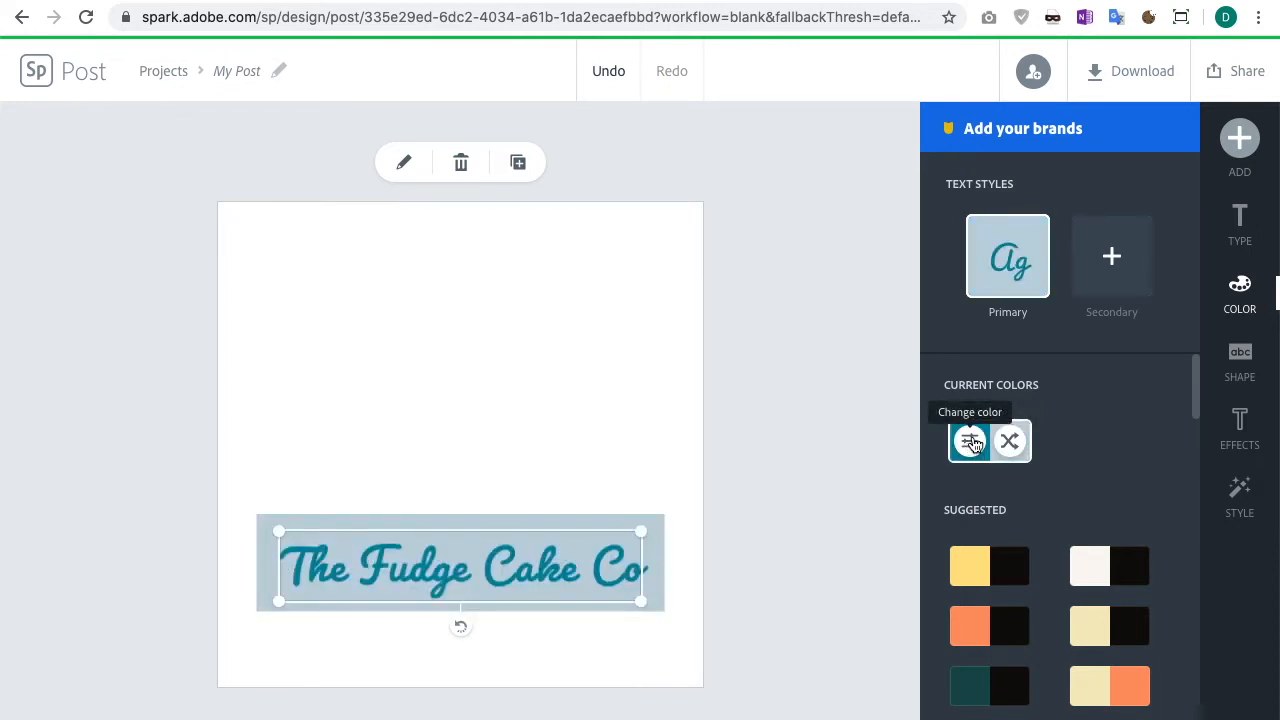
{"action": "left_click", "coordinate": [978, 449]}
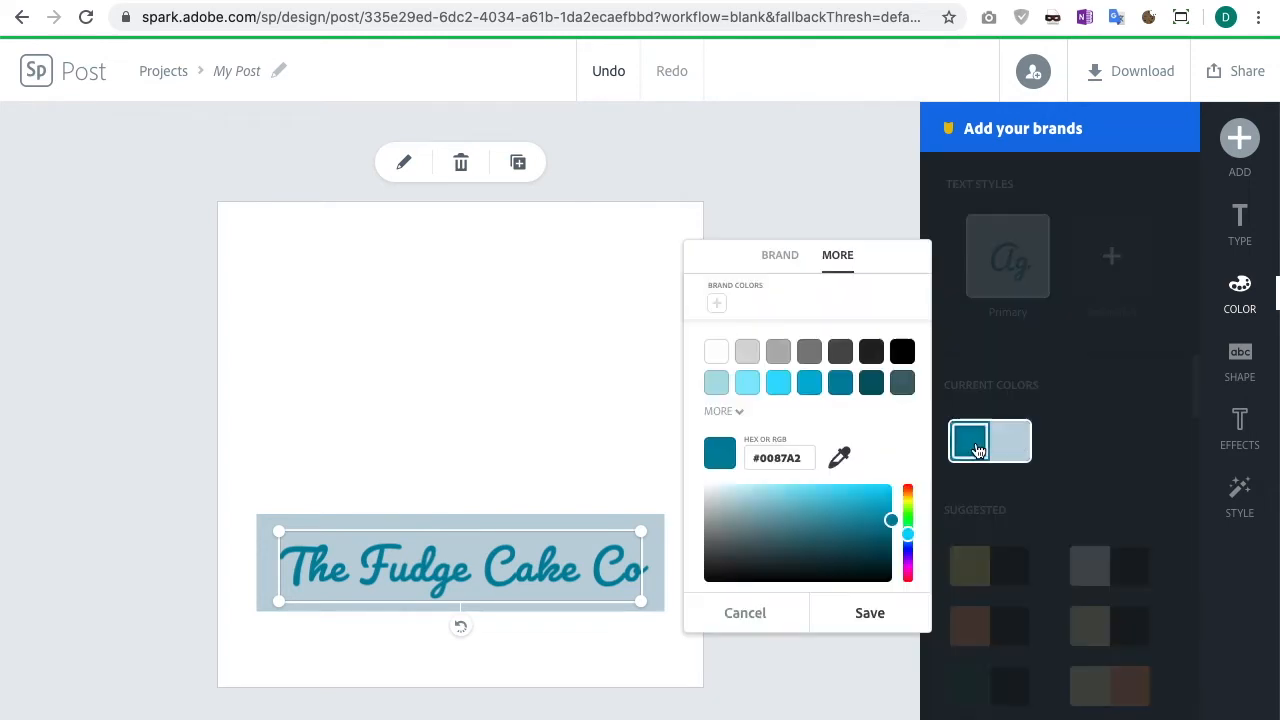
{"action": "left_click_drag", "start_coordinate": [910, 534], "coordinate": [886, 545]}
{"action": "left_click", "coordinate": [748, 619]}
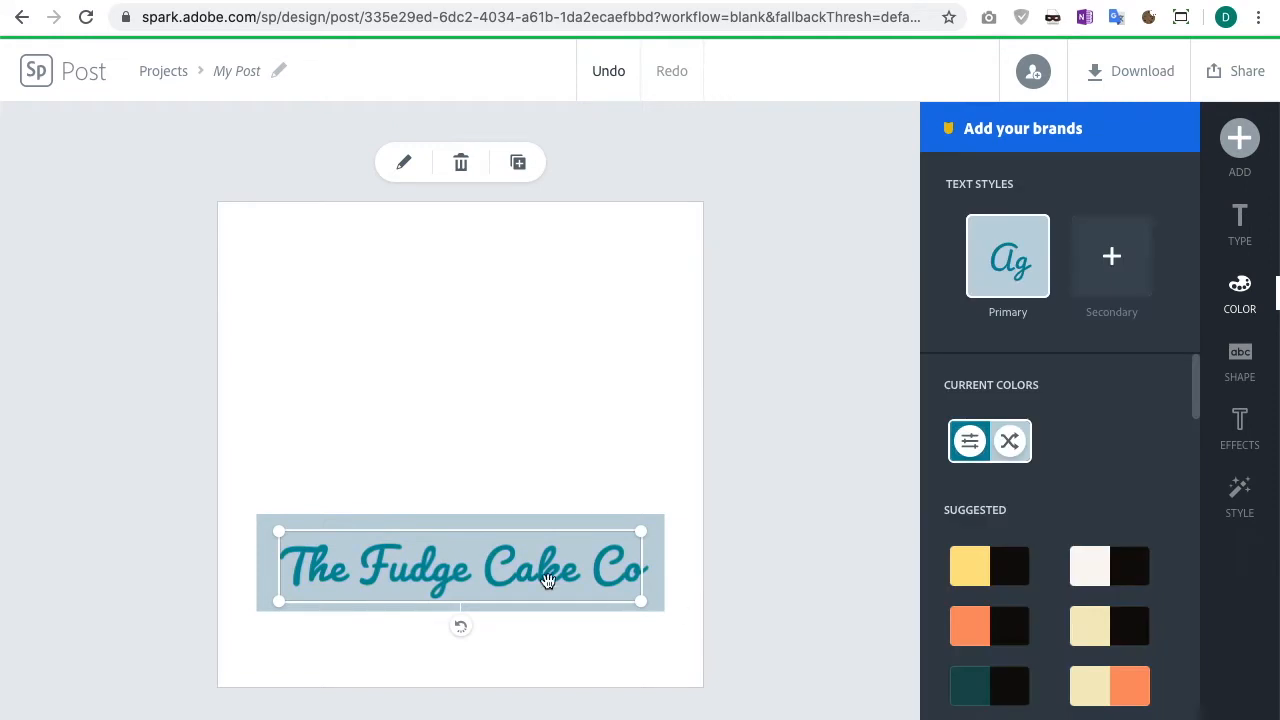
Step: Move the title slightly lower on the canvas
{"action": "left_click_drag", "start_coordinate": [438, 570], "coordinate": [438, 583]}
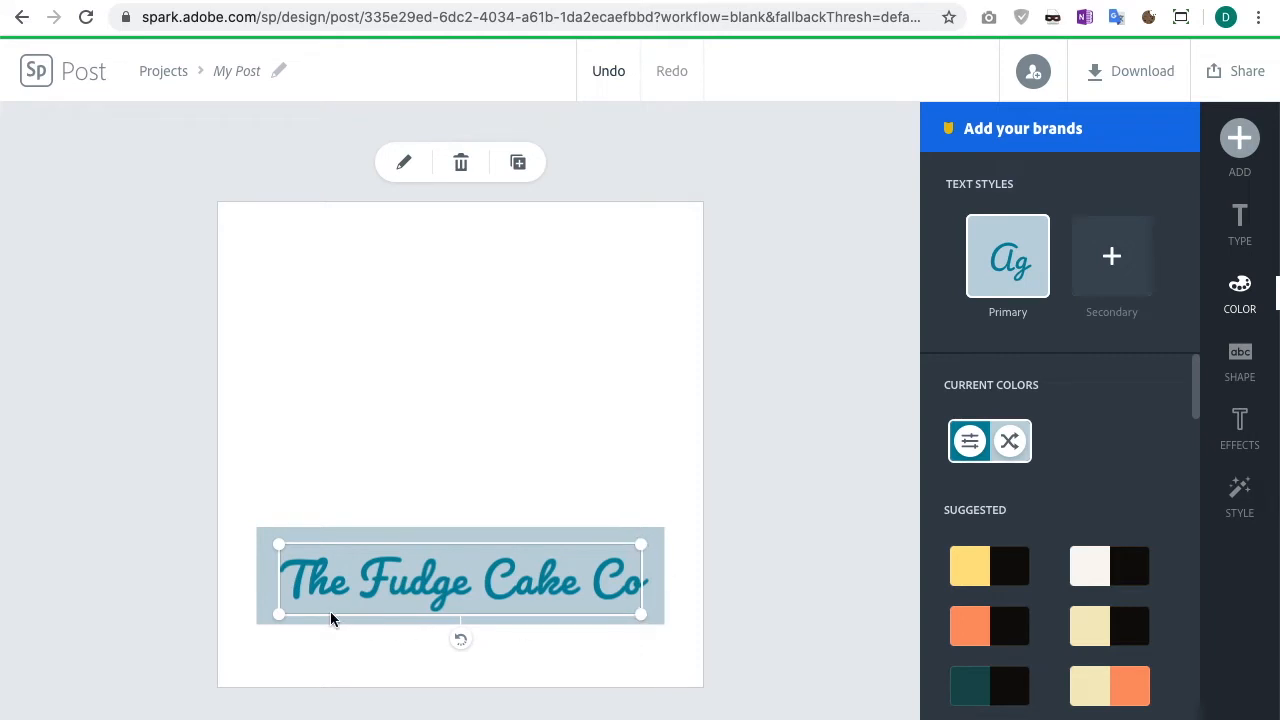
{"action": "left_click", "coordinate": [1250, 365]}
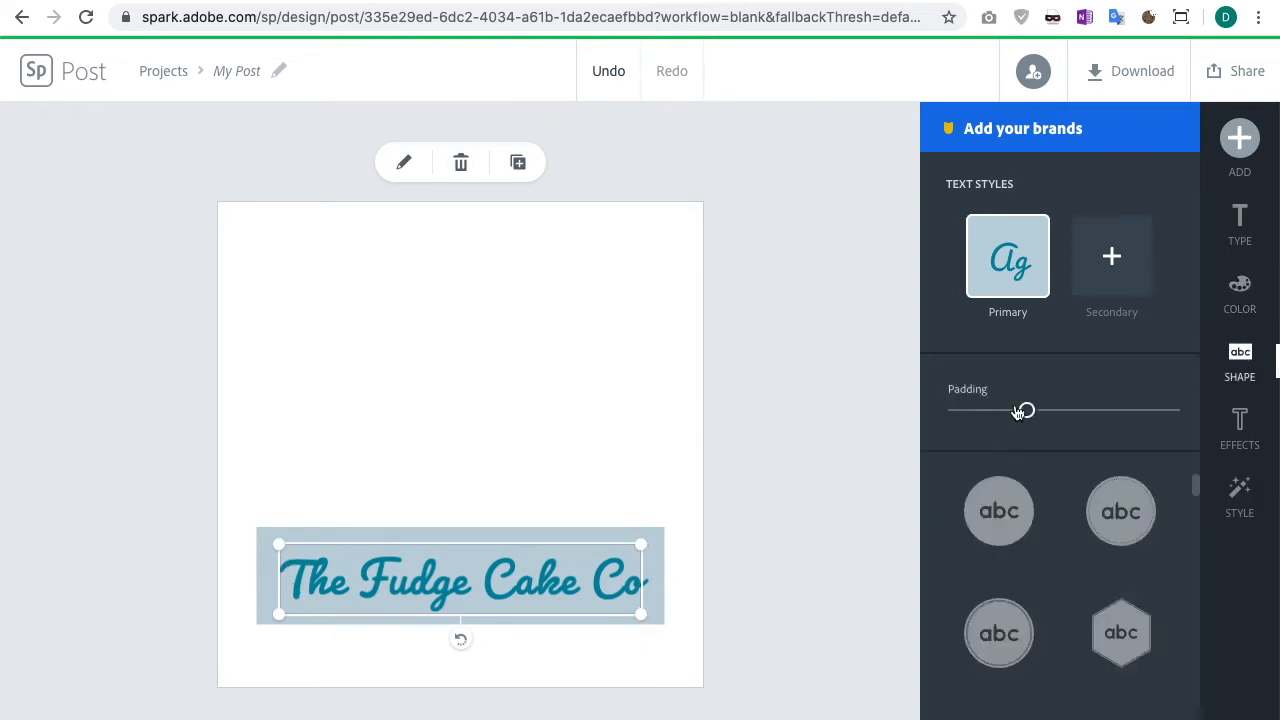
{"action": "scroll", "coordinate": [1074, 512], "scroll_direction": "up", "scroll_amount": 2}
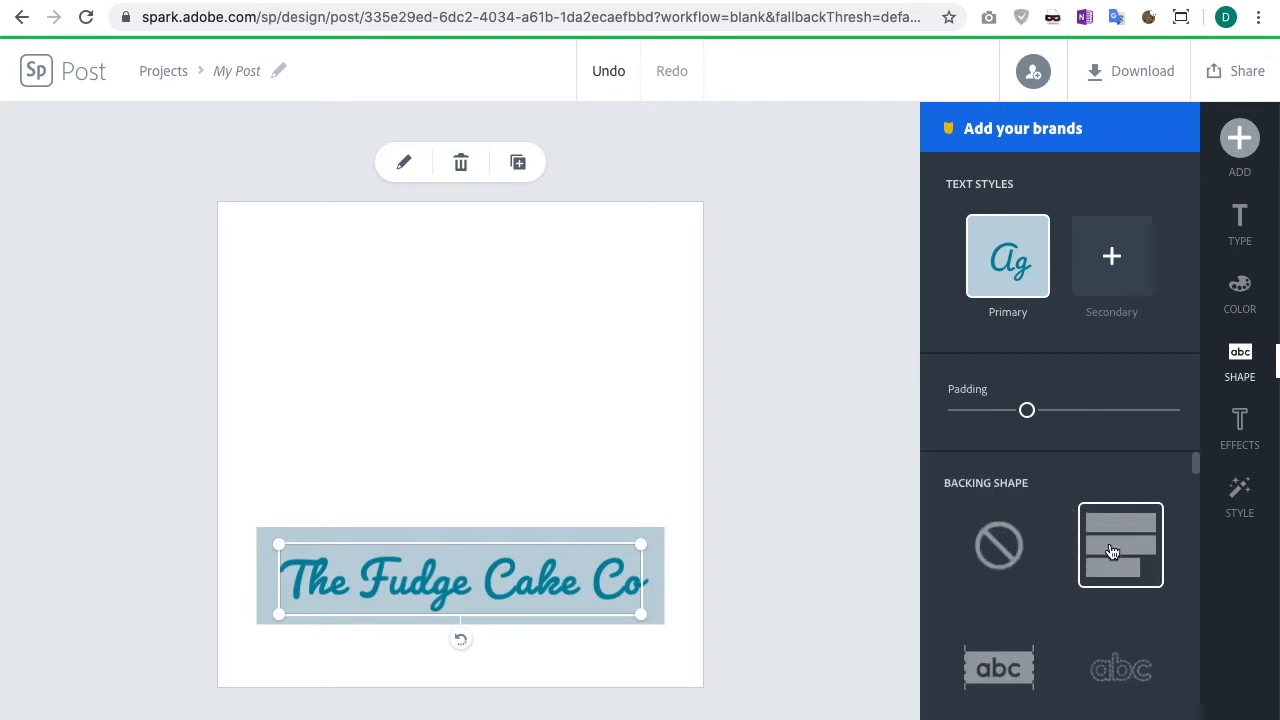
Step: Try the no-shape, band and circle backing shapes behind the title
{"action": "left_click", "coordinate": [1008, 567]}
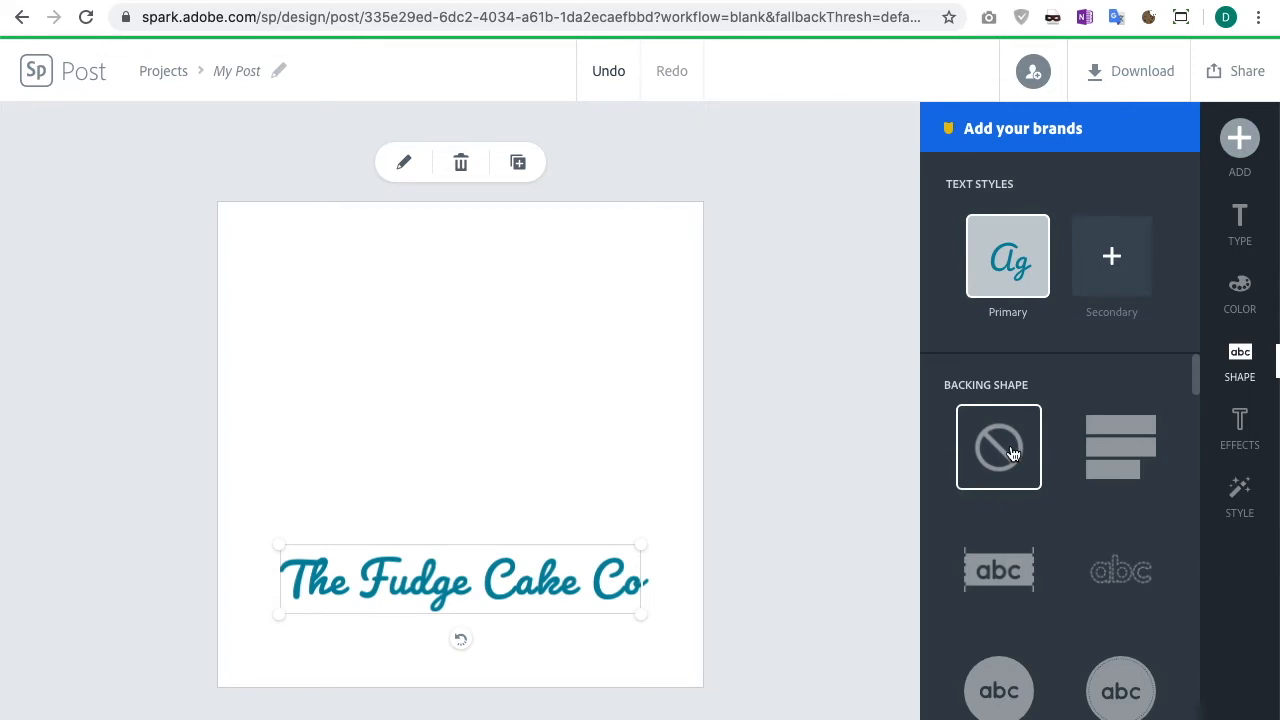
{"action": "left_click", "coordinate": [1008, 567]}
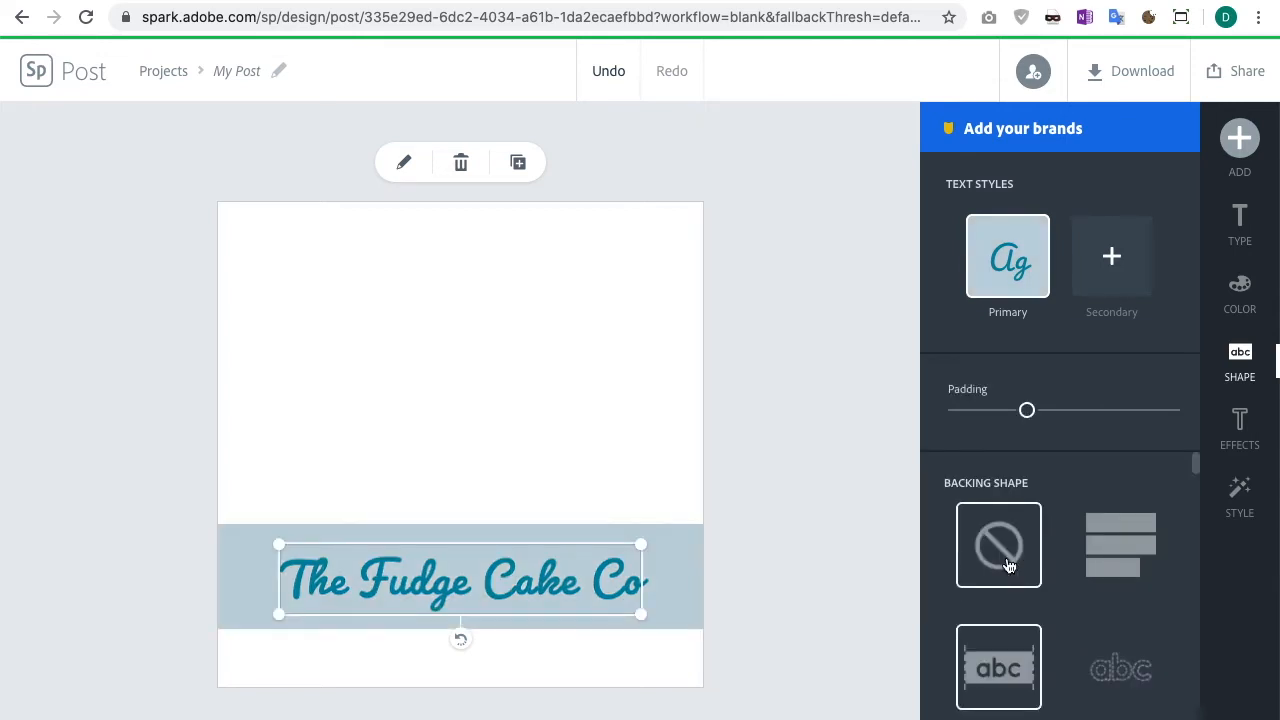
{"action": "scroll", "coordinate": [1110, 610], "scroll_direction": "down", "scroll_amount": 3}
{"action": "left_click", "coordinate": [1134, 623]}
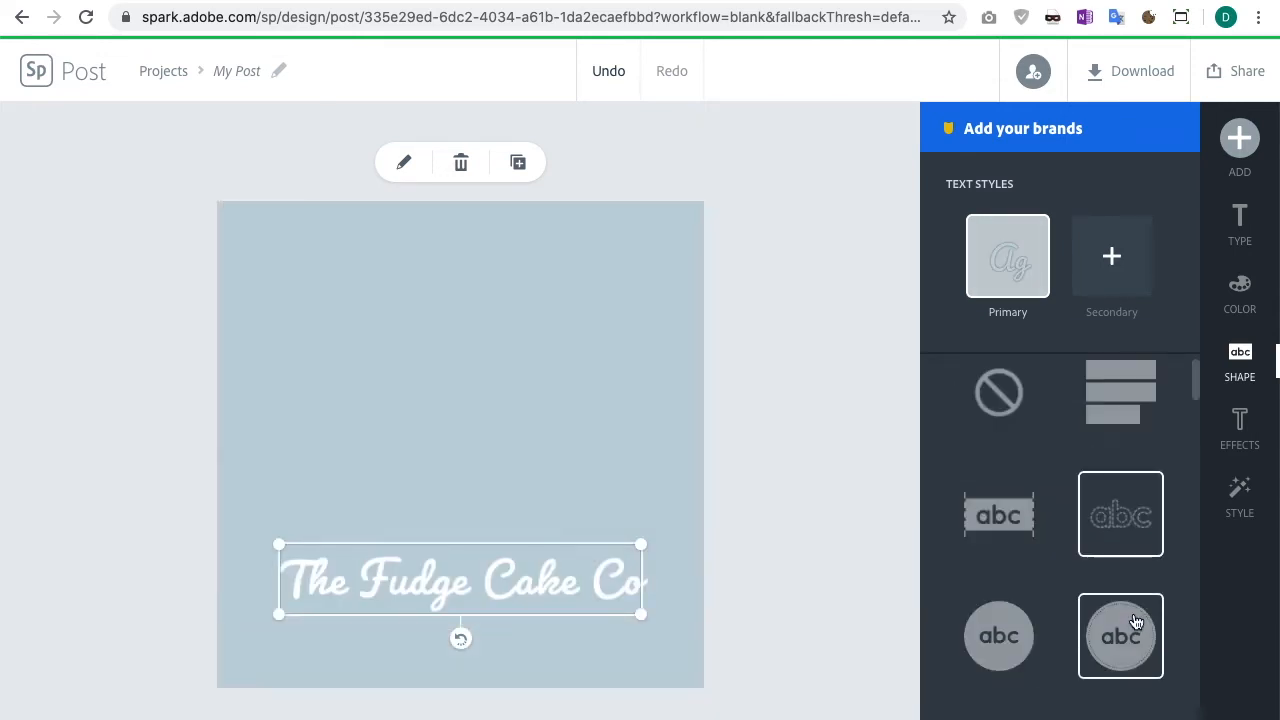
{"action": "scroll", "coordinate": [1108, 615], "scroll_direction": "down", "scroll_amount": 2}
{"action": "left_click", "coordinate": [993, 495]}
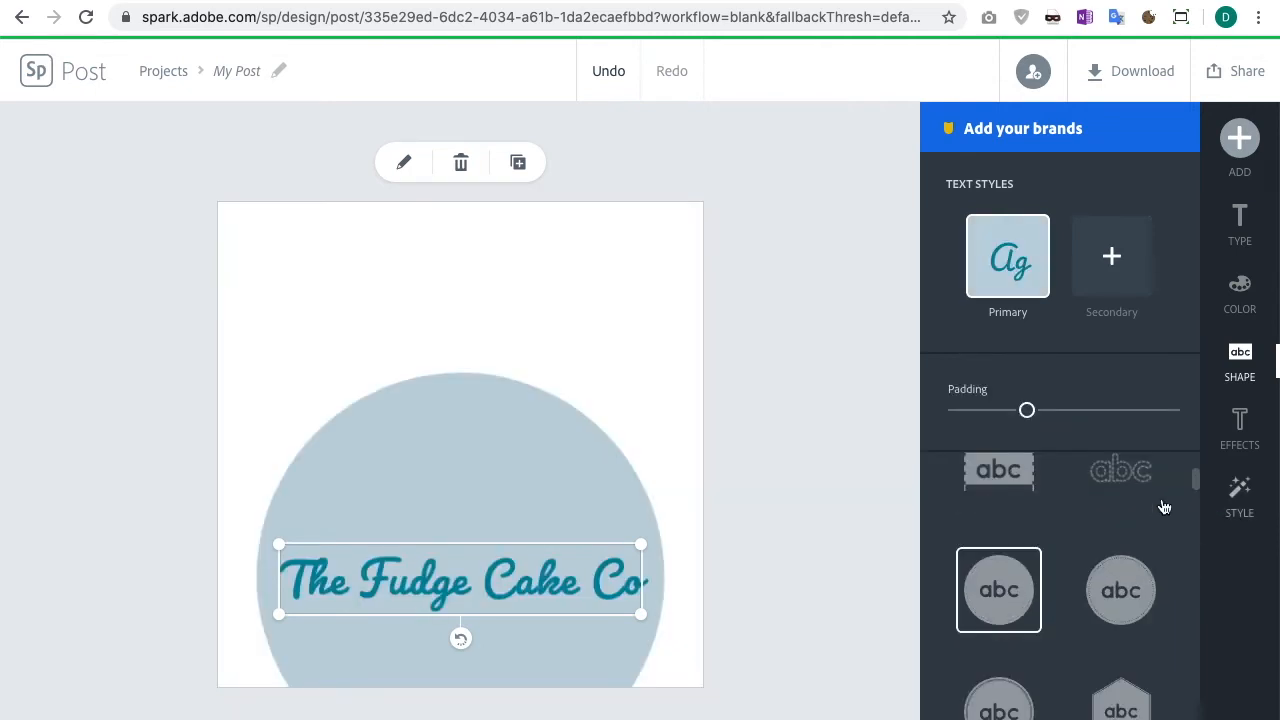
{"action": "left_click", "coordinate": [1120, 590]}
{"action": "left_click", "coordinate": [1002, 700]}
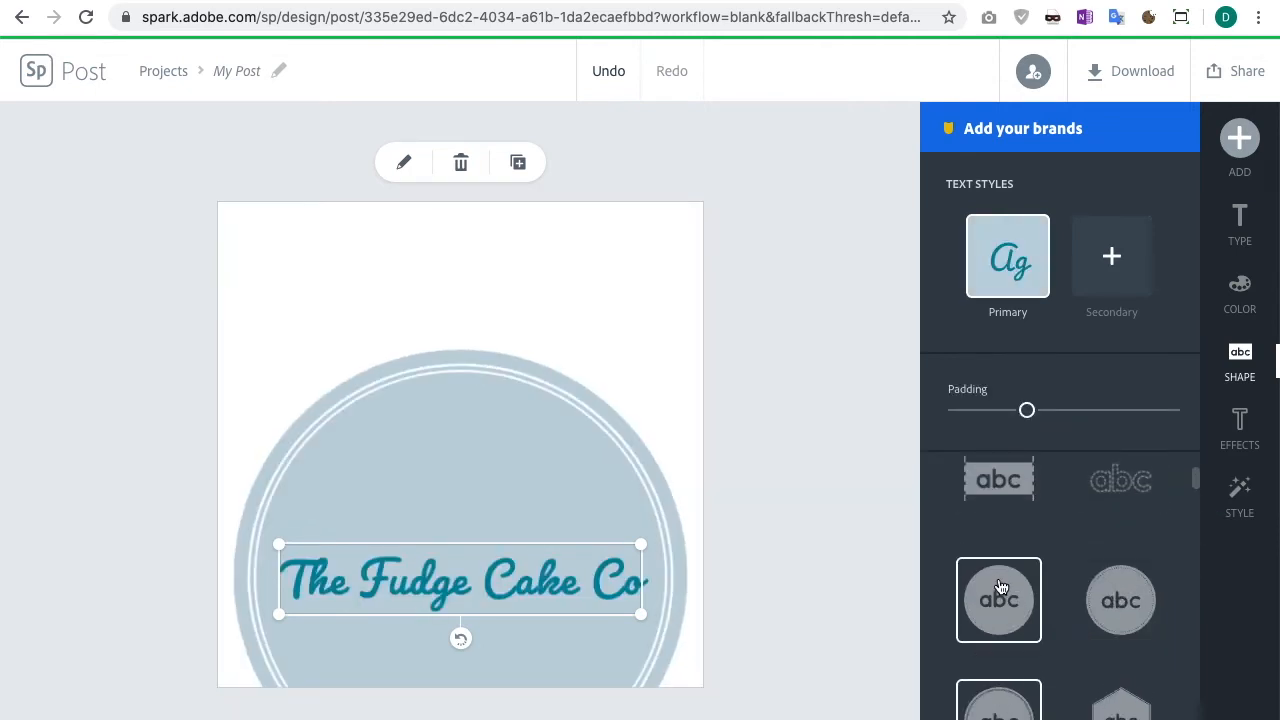
{"action": "left_click", "coordinate": [1120, 600]}
Step: Try diamond, hexagon, rectangle, rounded rectangle and pill backing shapes behind the title
{"action": "scroll", "coordinate": [1090, 588], "scroll_direction": "down", "scroll_amount": 2}
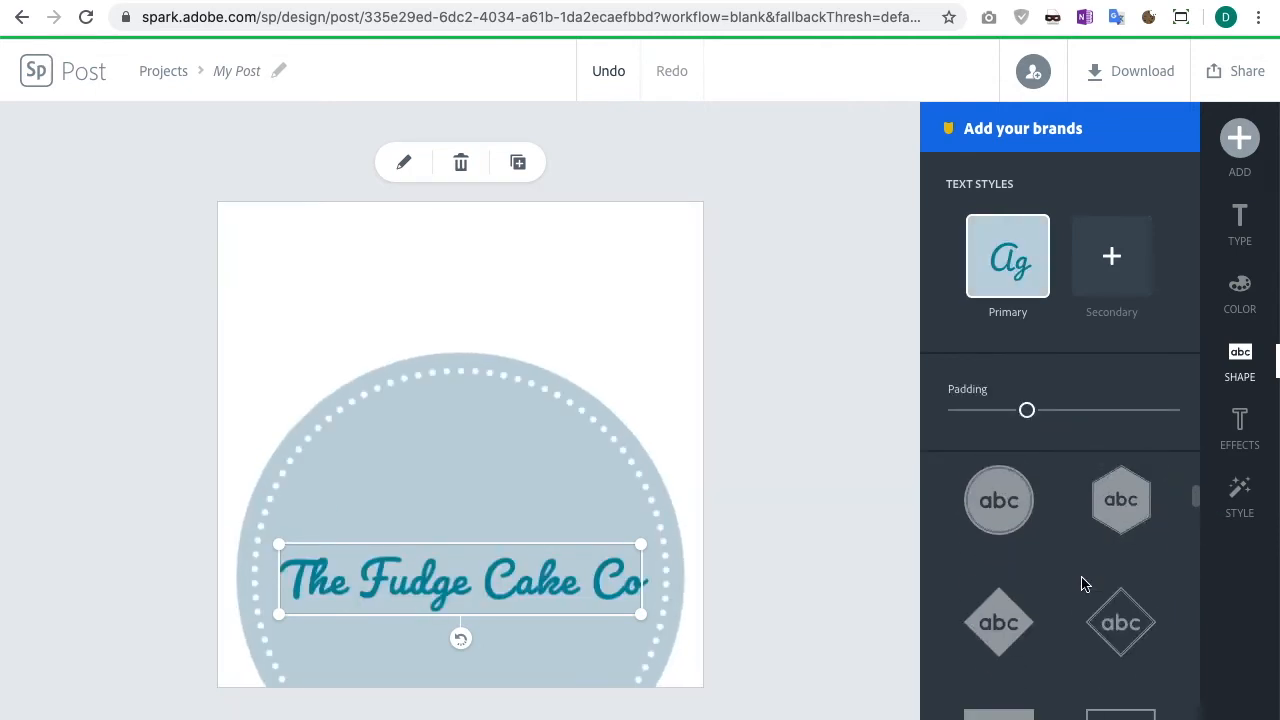
{"action": "left_click", "coordinate": [1133, 620]}
{"action": "left_click", "coordinate": [991, 491]}
{"action": "scroll", "coordinate": [1128, 508], "scroll_direction": "down", "scroll_amount": 1}
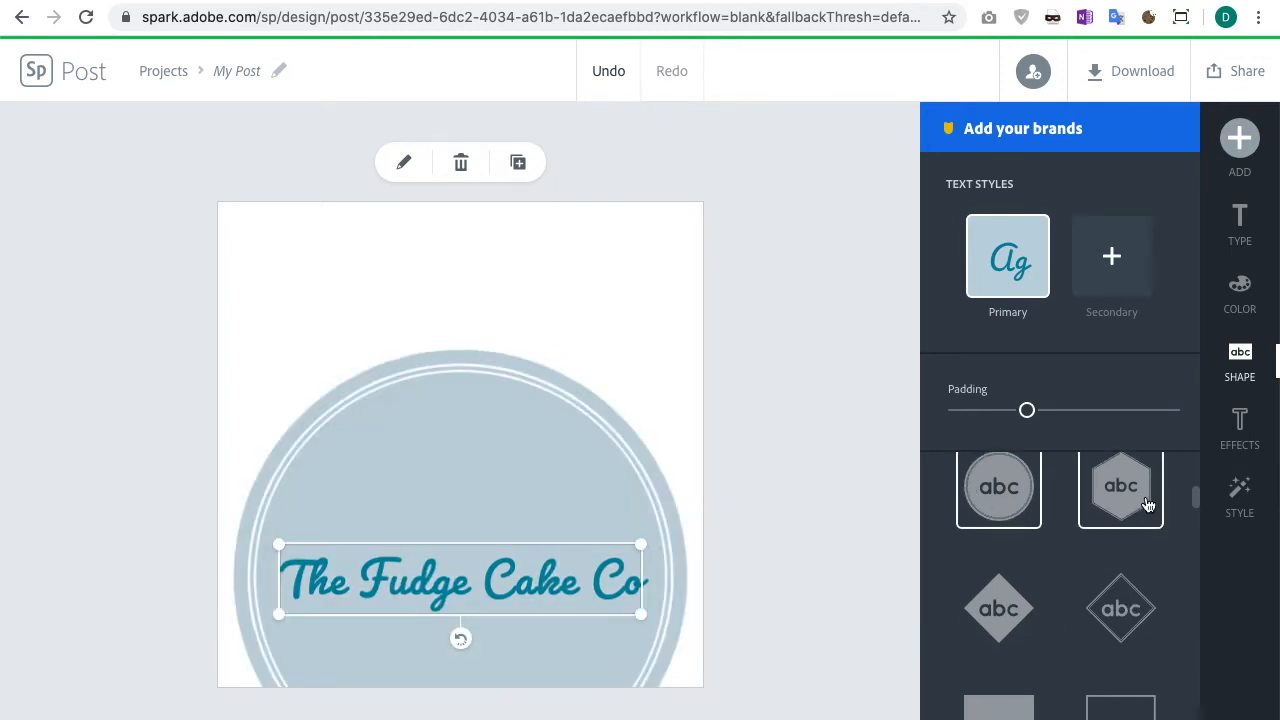
{"action": "left_click", "coordinate": [1147, 505]}
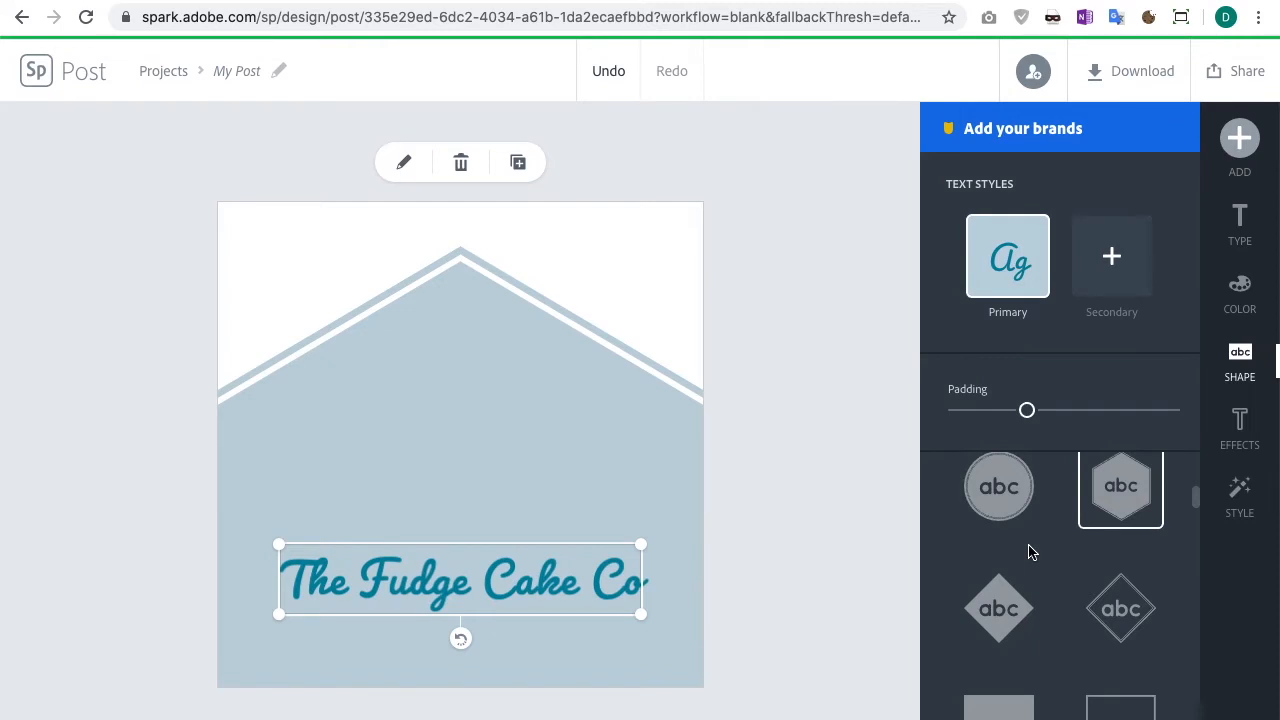
{"action": "scroll", "coordinate": [1031, 552], "scroll_direction": "down", "scroll_amount": 2}
{"action": "left_click", "coordinate": [1008, 605]}
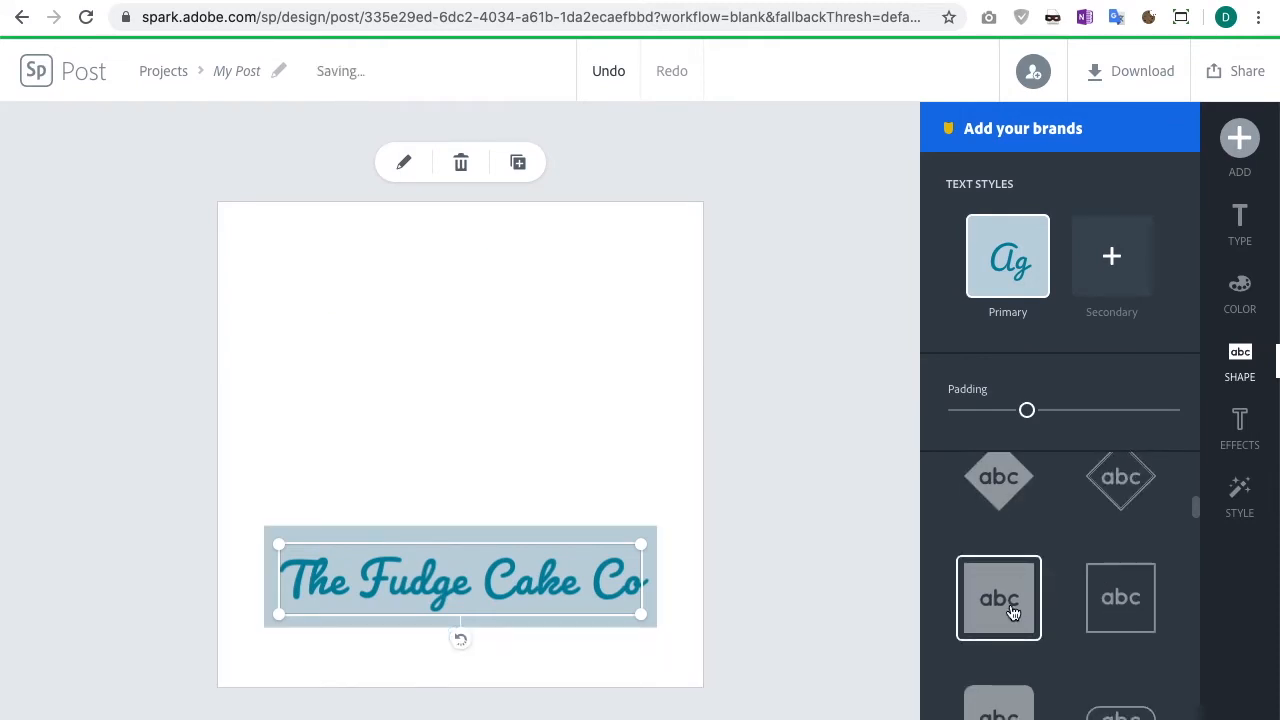
{"action": "left_click", "coordinate": [1110, 600]}
{"action": "scroll", "coordinate": [994, 646], "scroll_direction": "down", "scroll_amount": 2}
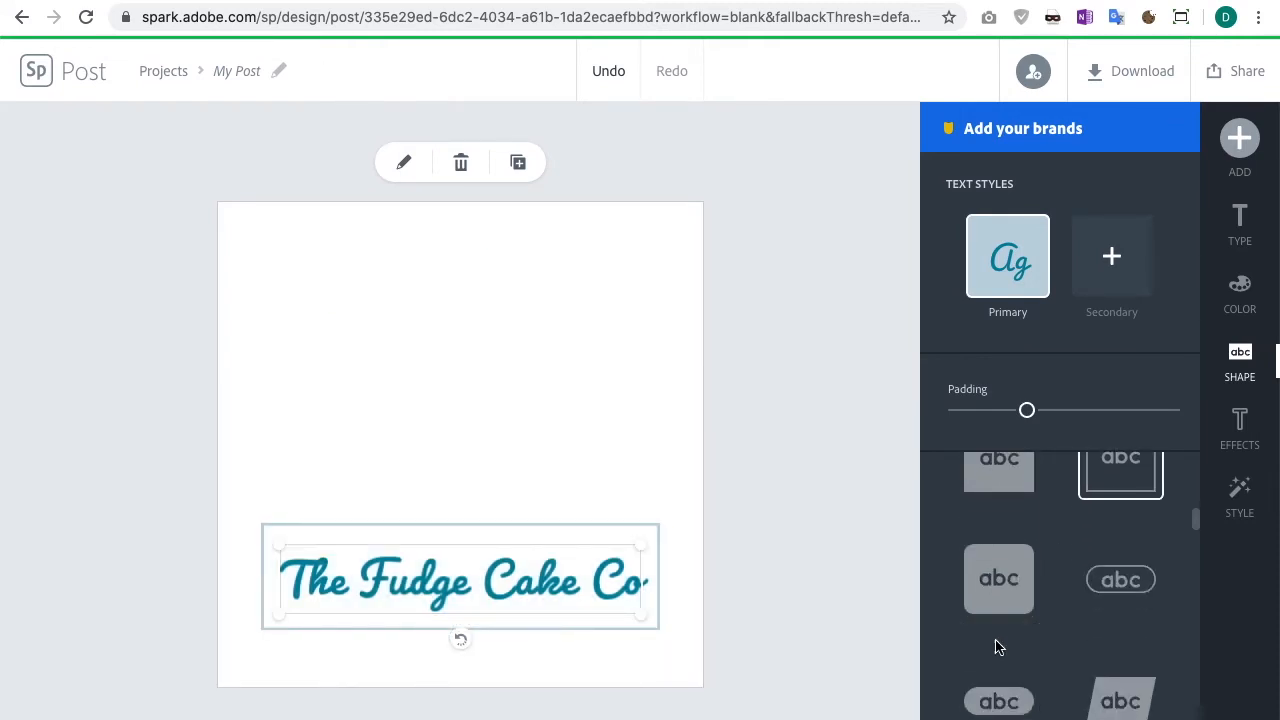
{"action": "left_click", "coordinate": [990, 589]}
{"action": "scroll", "coordinate": [1003, 580], "scroll_direction": "down", "scroll_amount": 2}
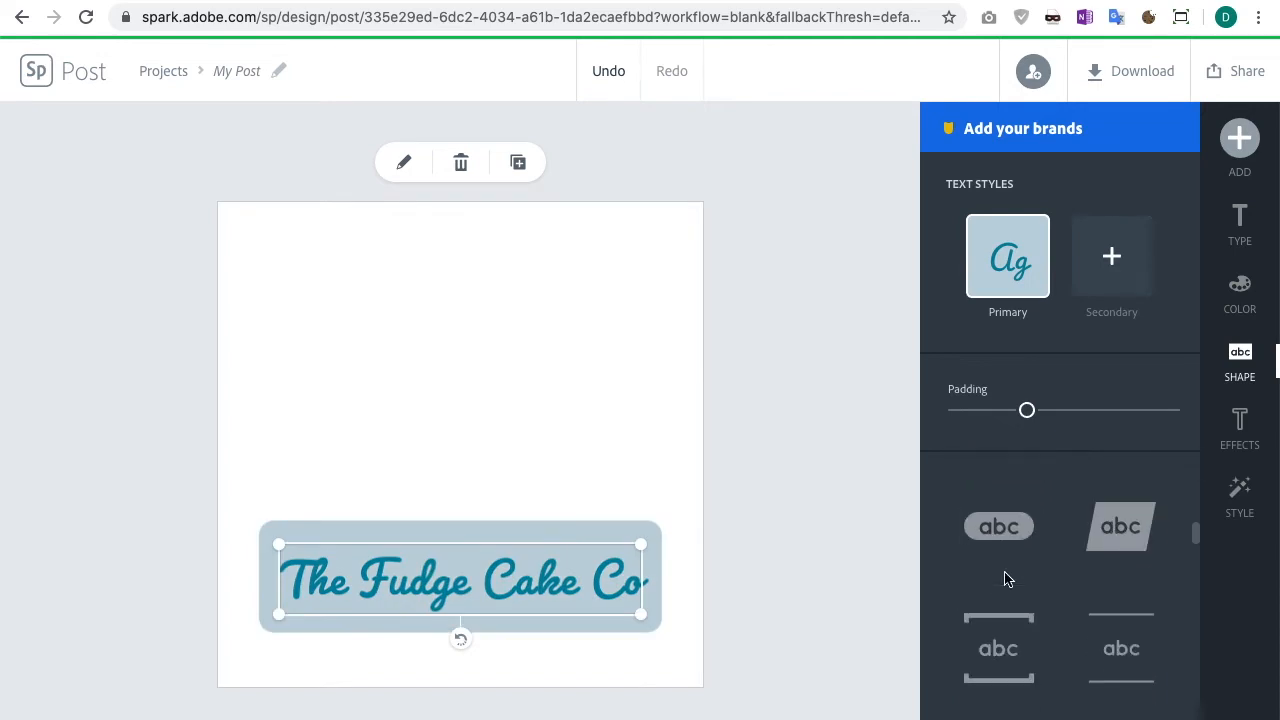
{"action": "left_click", "coordinate": [993, 525]}
{"action": "scroll", "coordinate": [993, 528], "scroll_direction": "down", "scroll_amount": 1}
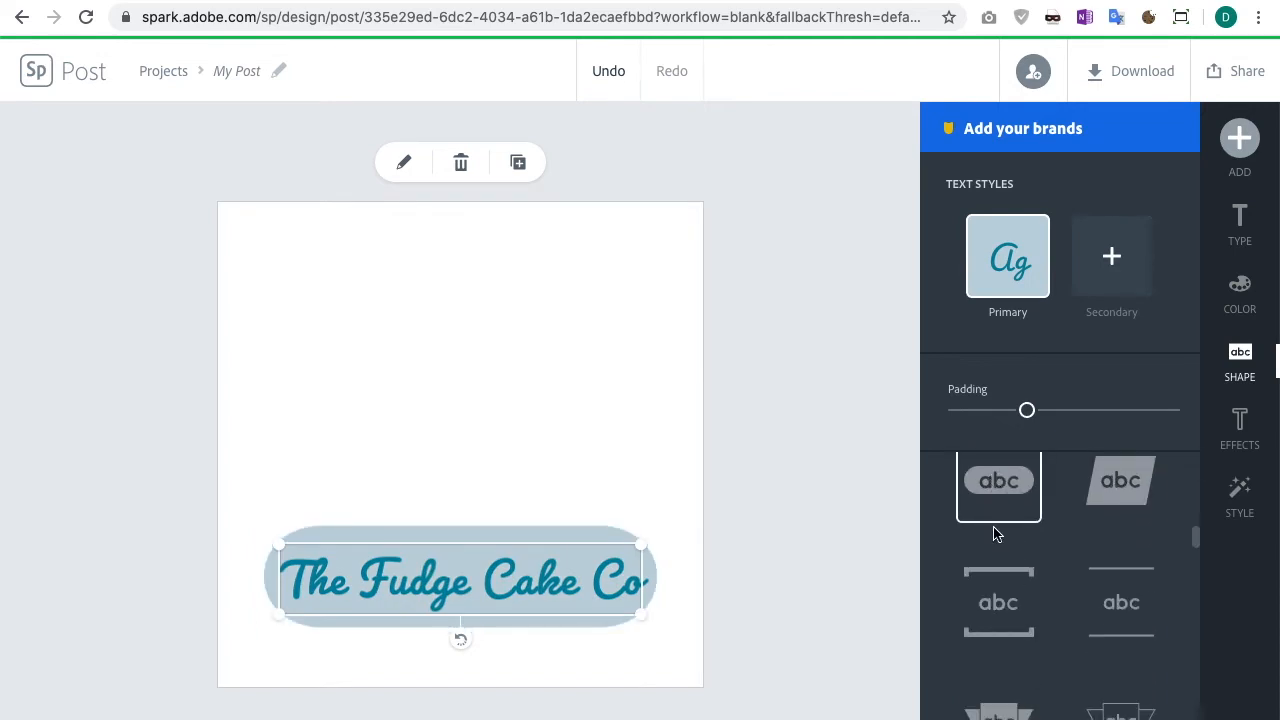
Step: Reduce the backing padding slightly and apply the ribbon banner backing shape to the title
{"action": "mouse_move", "coordinate": [1027, 412]}
{"action": "left_mouse_down"}
{"action": "mouse_move", "coordinate": [1106, 413]}
{"action": "mouse_move", "coordinate": [980, 414]}
{"action": "mouse_move", "coordinate": [1008, 411]}
{"action": "left_mouse_up"}
{"action": "left_click", "coordinate": [978, 614]}
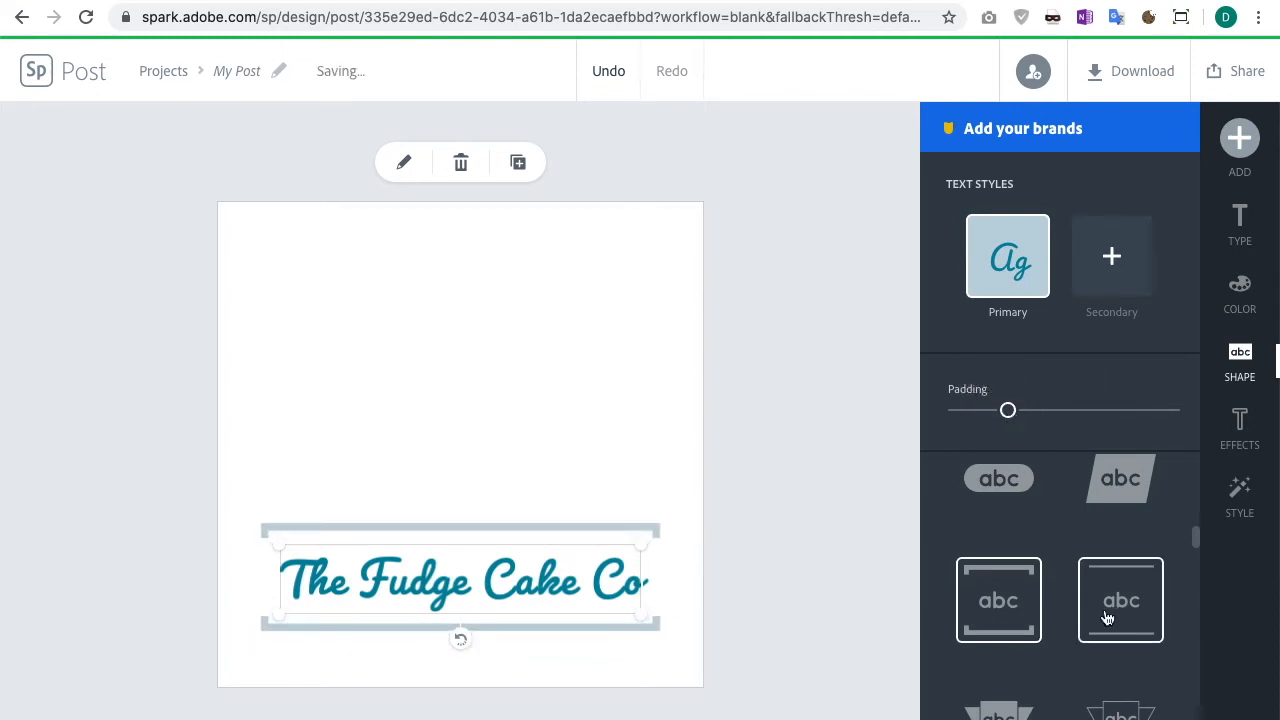
{"action": "scroll", "coordinate": [1103, 614], "scroll_direction": "down", "scroll_amount": 1}
{"action": "left_click", "coordinate": [982, 630]}
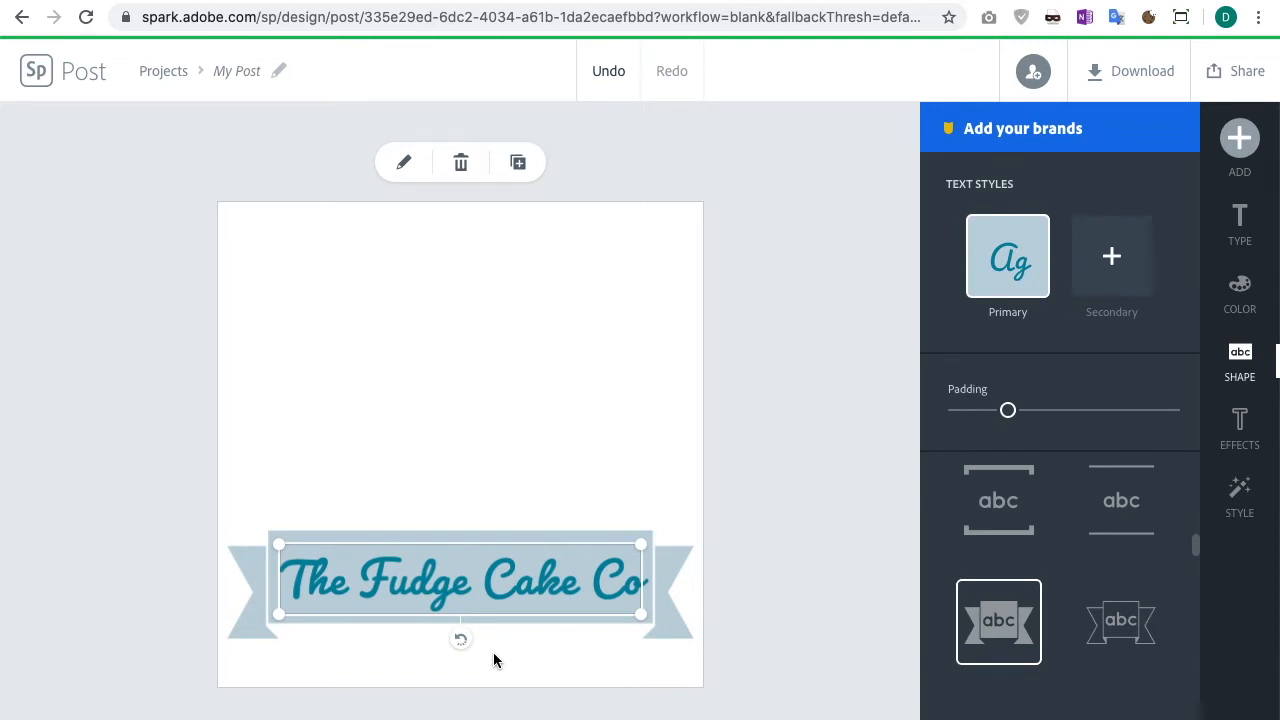
Step: Search free photos for "cake" and pin the cake-on-a-stand photo to the background
{"action": "left_click", "coordinate": [1254, 148]}
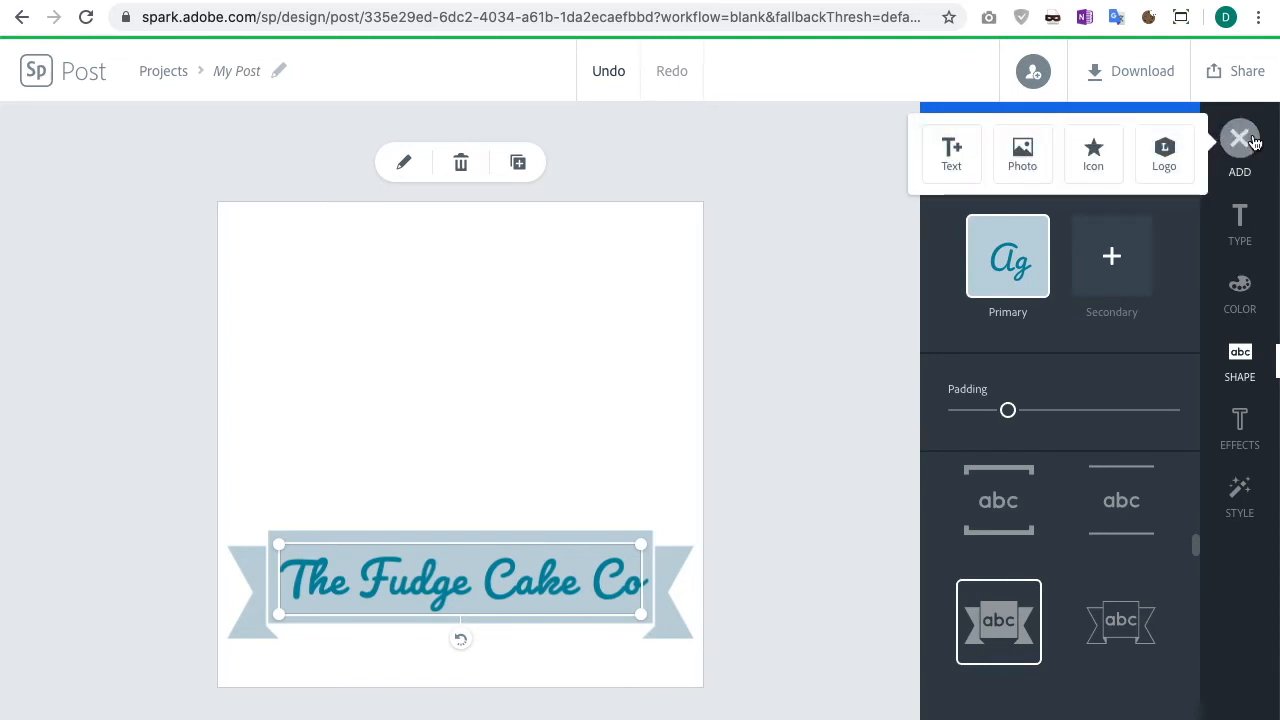
{"action": "left_click", "coordinate": [1020, 152]}
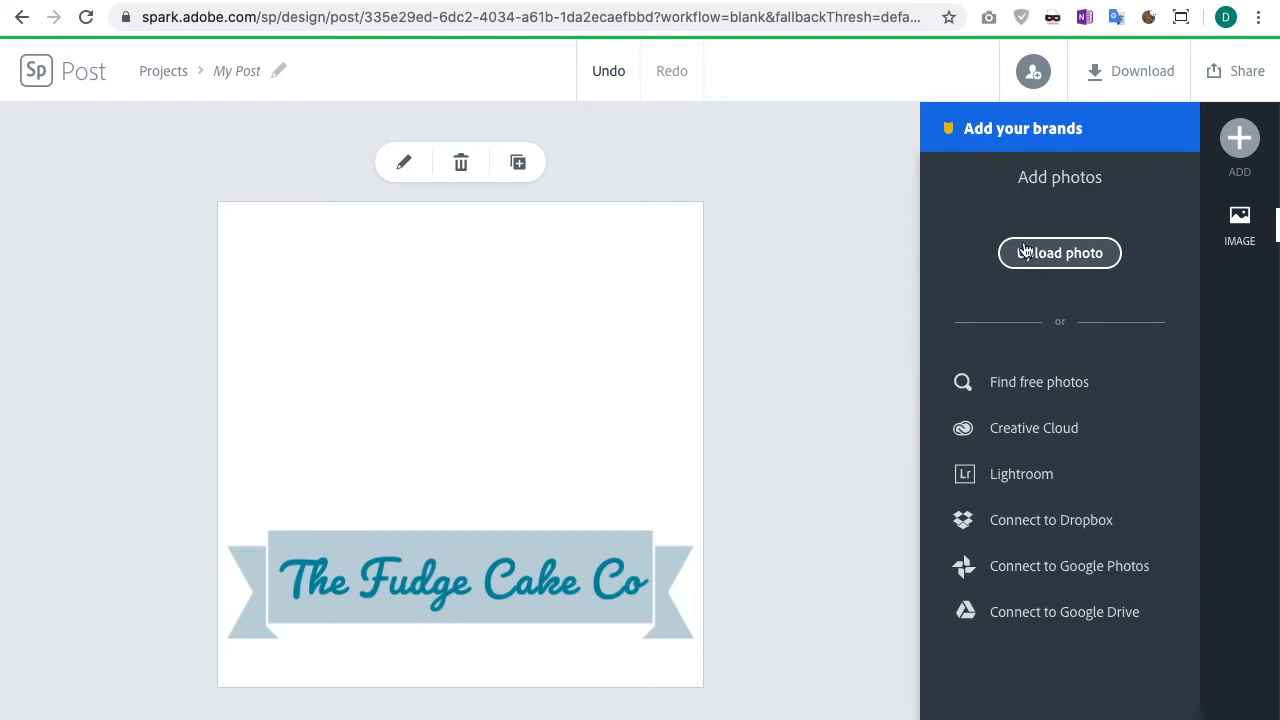
{"action": "left_click", "coordinate": [1020, 388]}
{"action": "left_click", "coordinate": [1045, 238]}
{"action": "type", "text": "cake"}
{"action": "key", "text": "Return"}
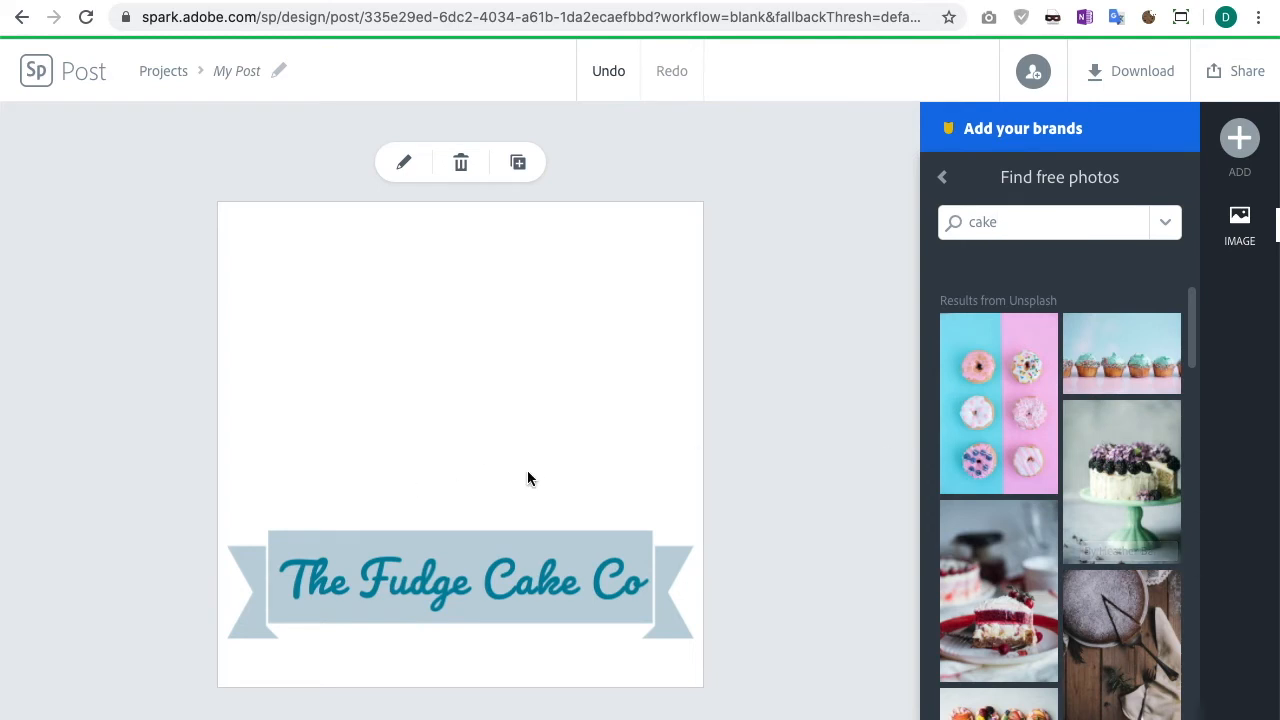
{"action": "left_click", "coordinate": [1128, 484]}
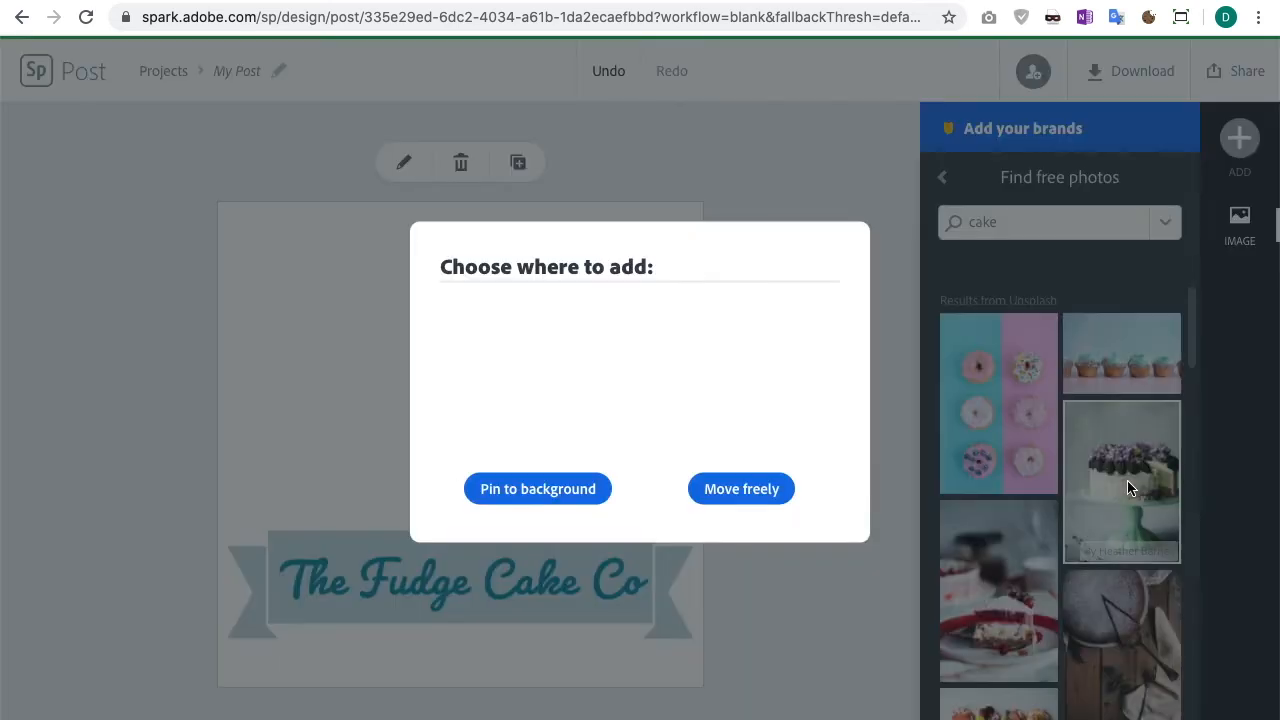
{"action": "left_click", "coordinate": [585, 490]}
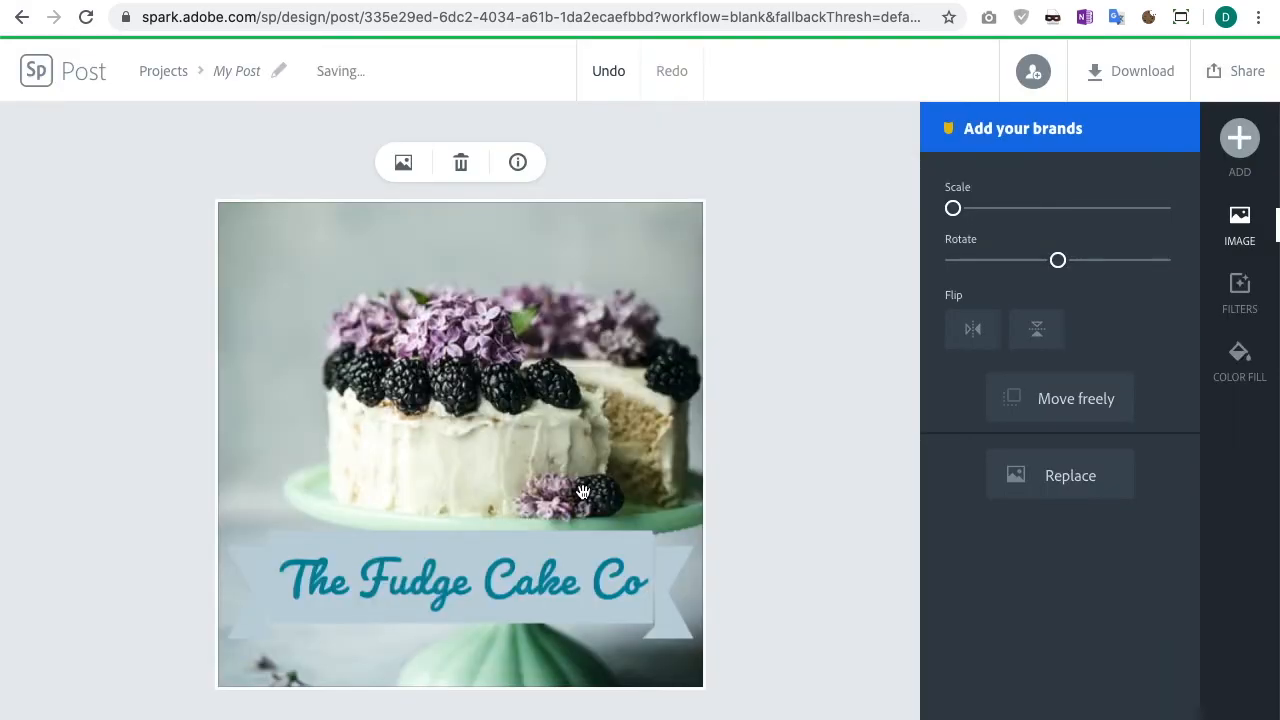
Step: Reposition the cake photo behind the title, trying a larger scale before returning it to the smallest scale
{"action": "left_click_drag", "start_coordinate": [522, 504], "coordinate": [530, 412]}
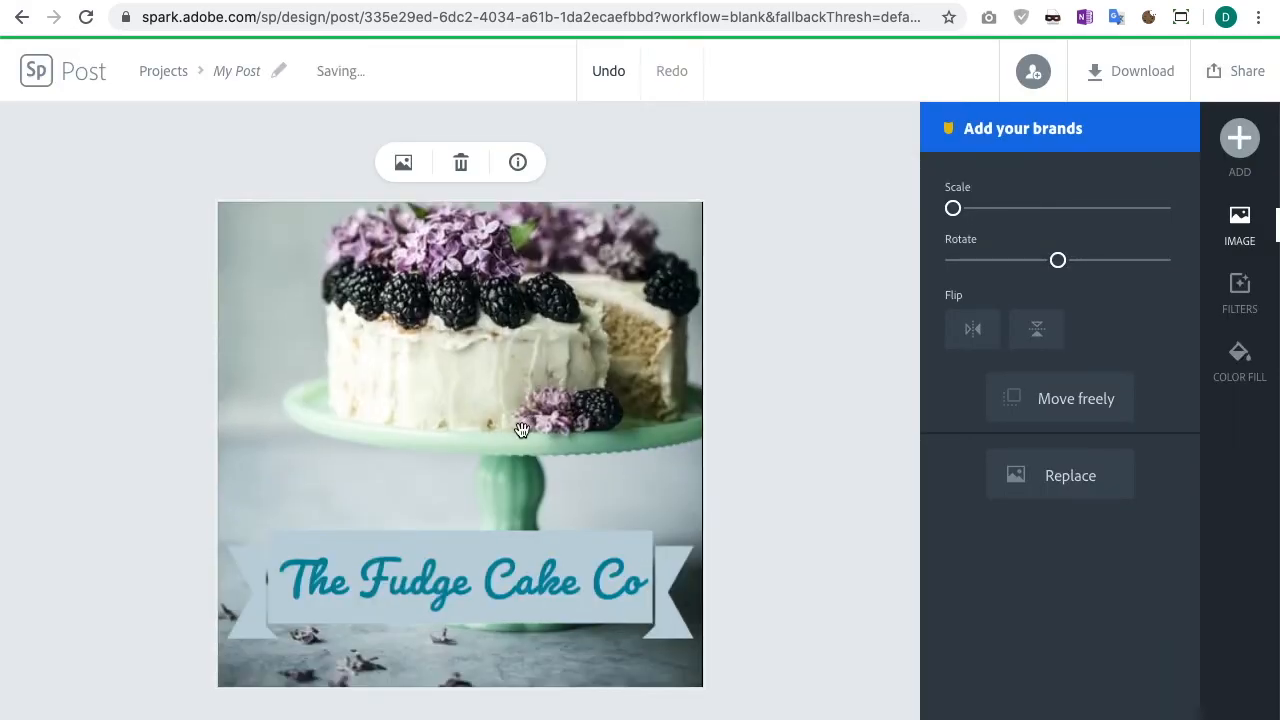
{"action": "left_click_drag", "start_coordinate": [519, 470], "coordinate": [524, 477]}
{"action": "scroll", "coordinate": [354, 360], "scroll_direction": "up", "scroll_amount": 3}
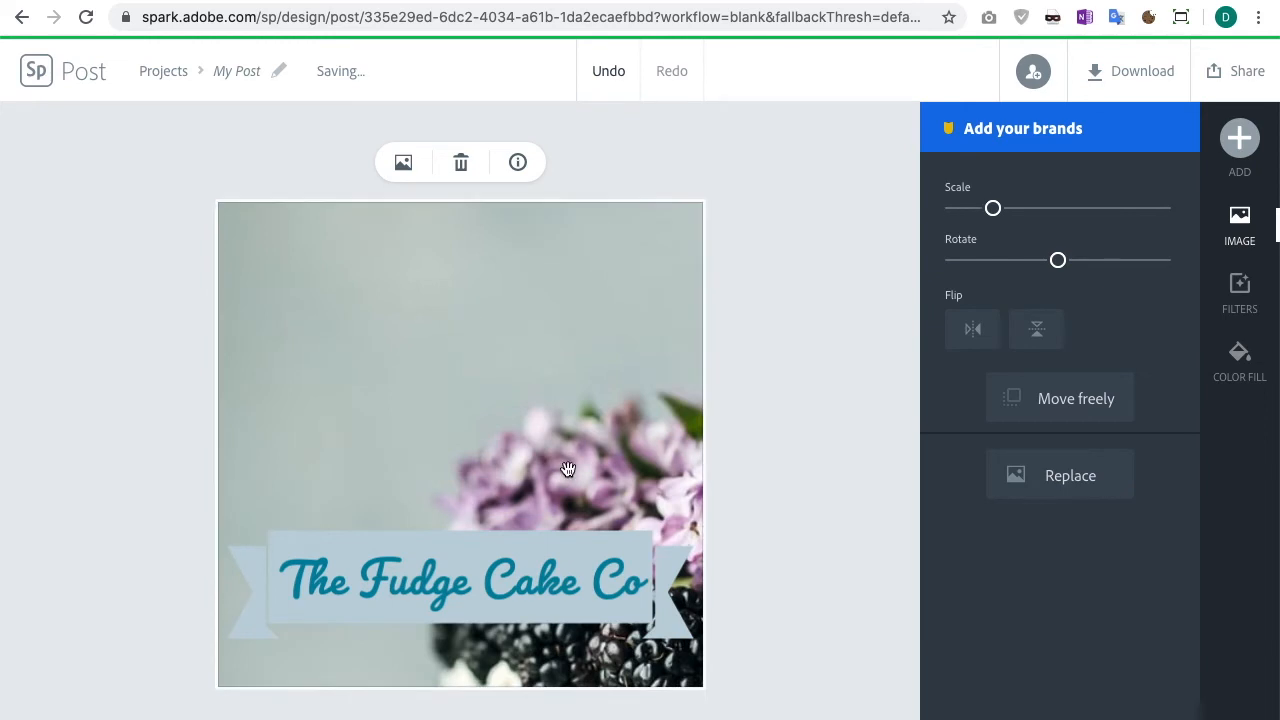
{"action": "left_click_drag", "start_coordinate": [511, 391], "coordinate": [585, 244]}
{"action": "mouse_move", "coordinate": [499, 393]}
{"action": "left_mouse_down"}
{"action": "mouse_move", "coordinate": [458, 354]}
{"action": "mouse_move", "coordinate": [478, 384]}
{"action": "left_mouse_up"}
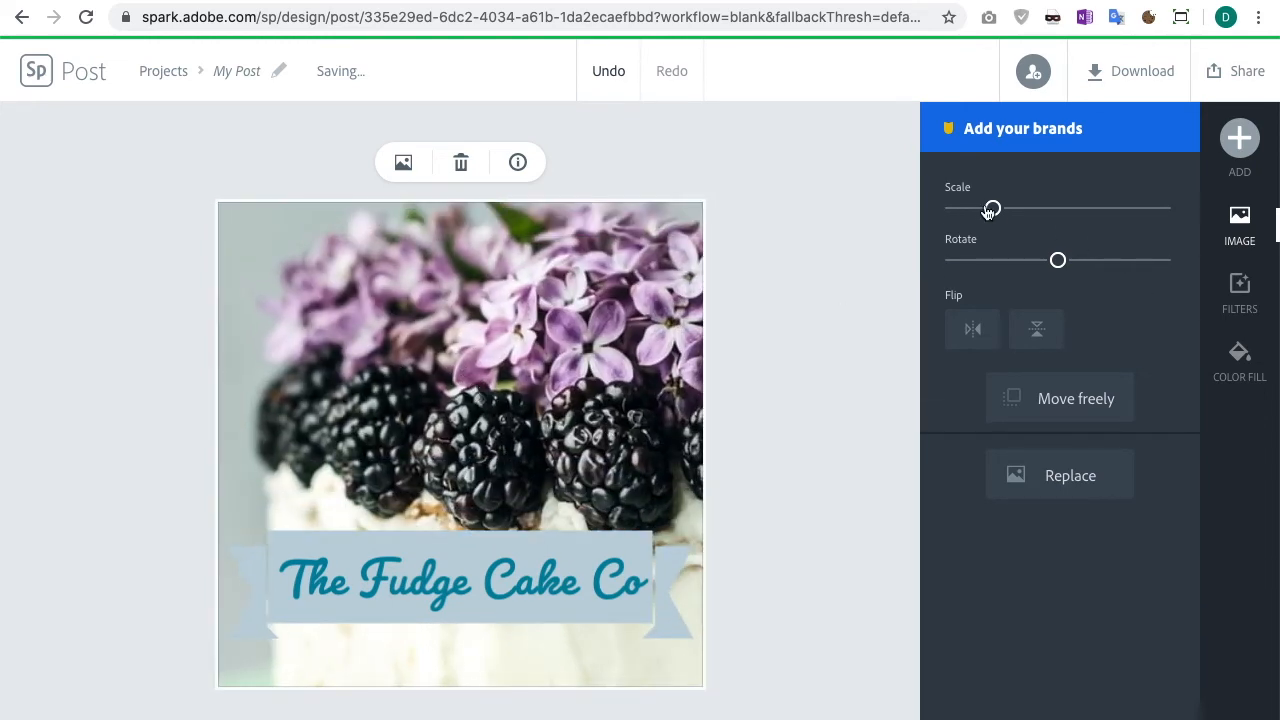
{"action": "left_click_drag", "start_coordinate": [1005, 215], "coordinate": [953, 212]}
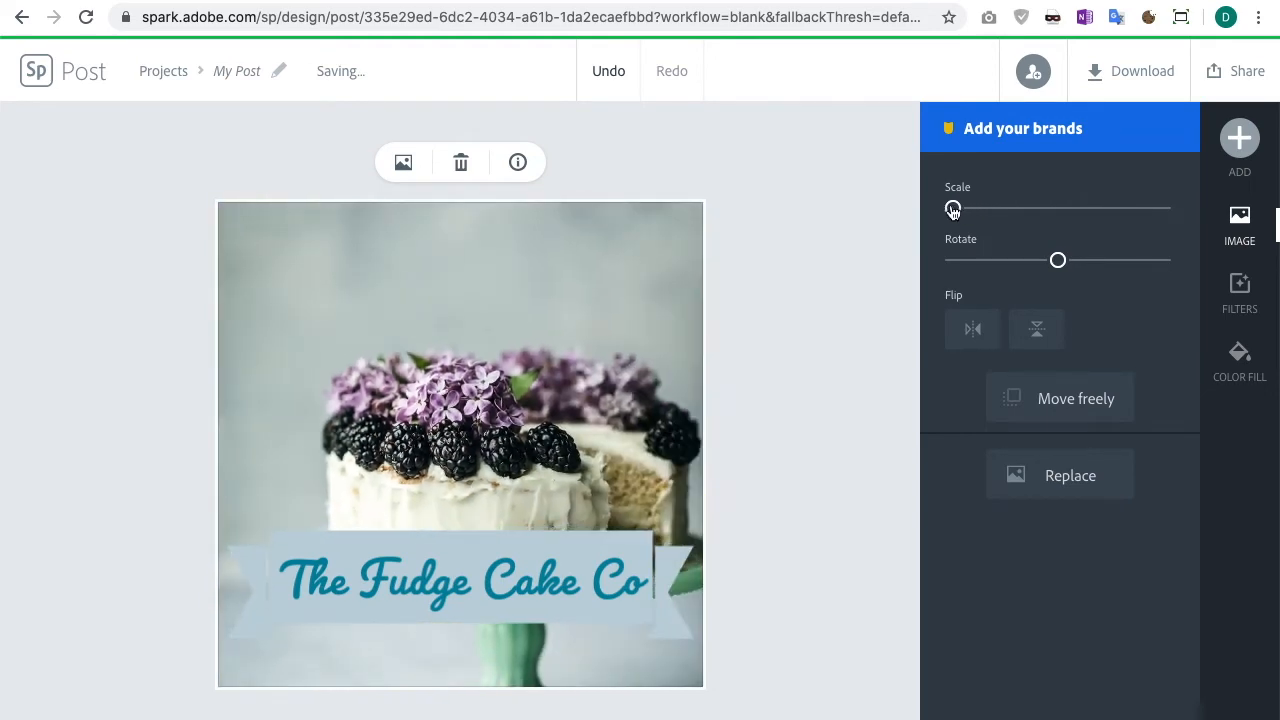
Step: Rotate the background photo about -10° and flip it horizontally
{"action": "mouse_move", "coordinate": [1060, 265]}
{"action": "left_mouse_down"}
{"action": "mouse_move", "coordinate": [1014, 264]}
{"action": "mouse_move", "coordinate": [1083, 265]}
{"action": "mouse_move", "coordinate": [1054, 261]}
{"action": "left_mouse_up"}
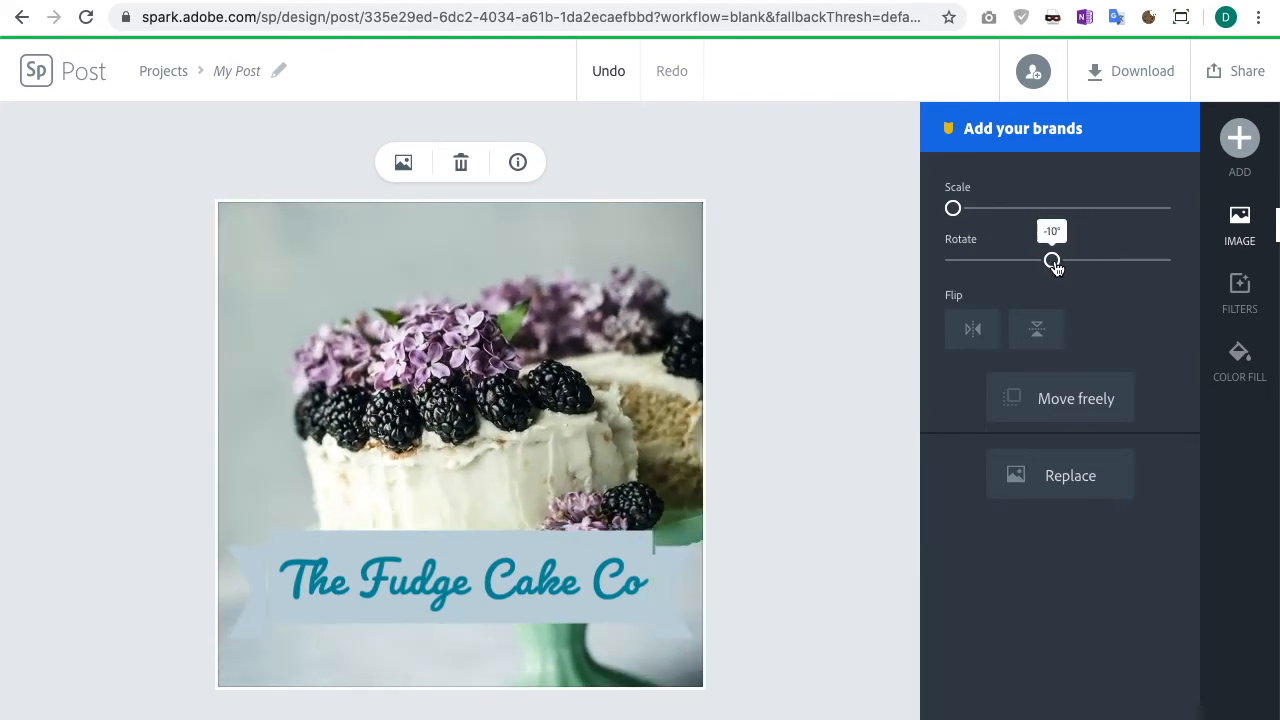
{"action": "left_click", "coordinate": [984, 325]}
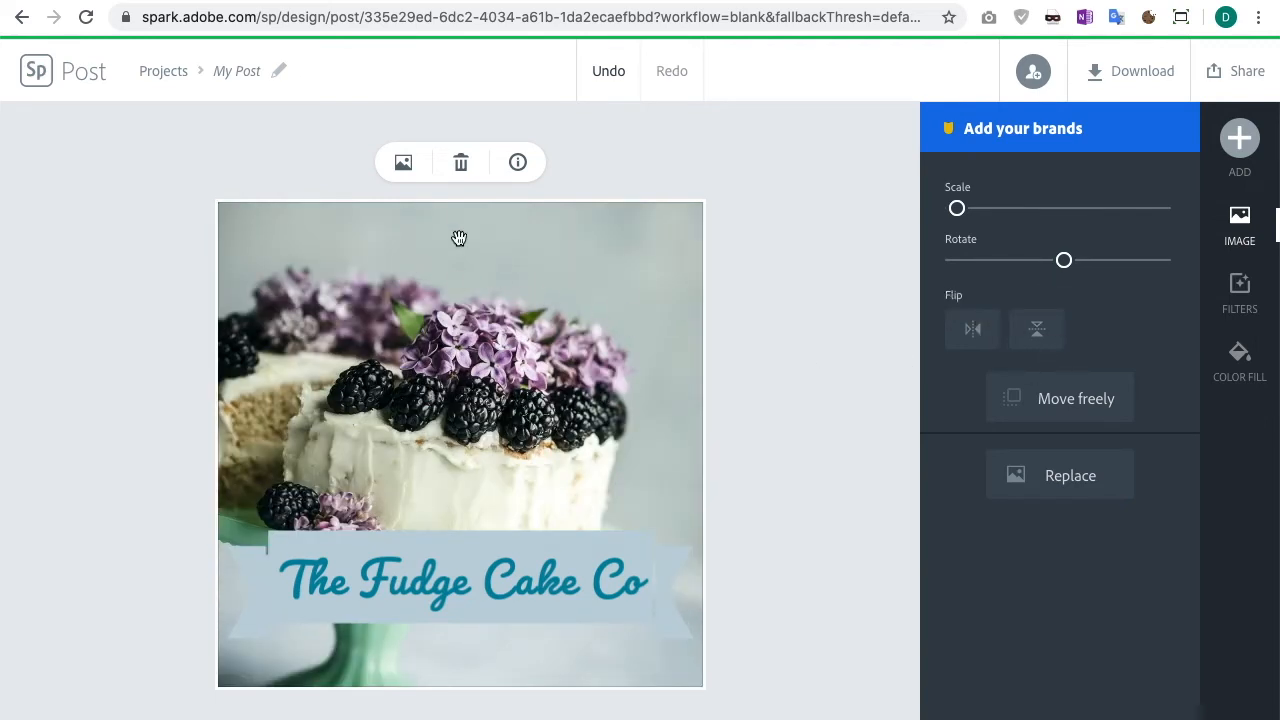
Step: Delete the background cake photo and fill the background with white
{"action": "left_click", "coordinate": [462, 165]}
{"action": "left_click", "coordinate": [536, 309]}
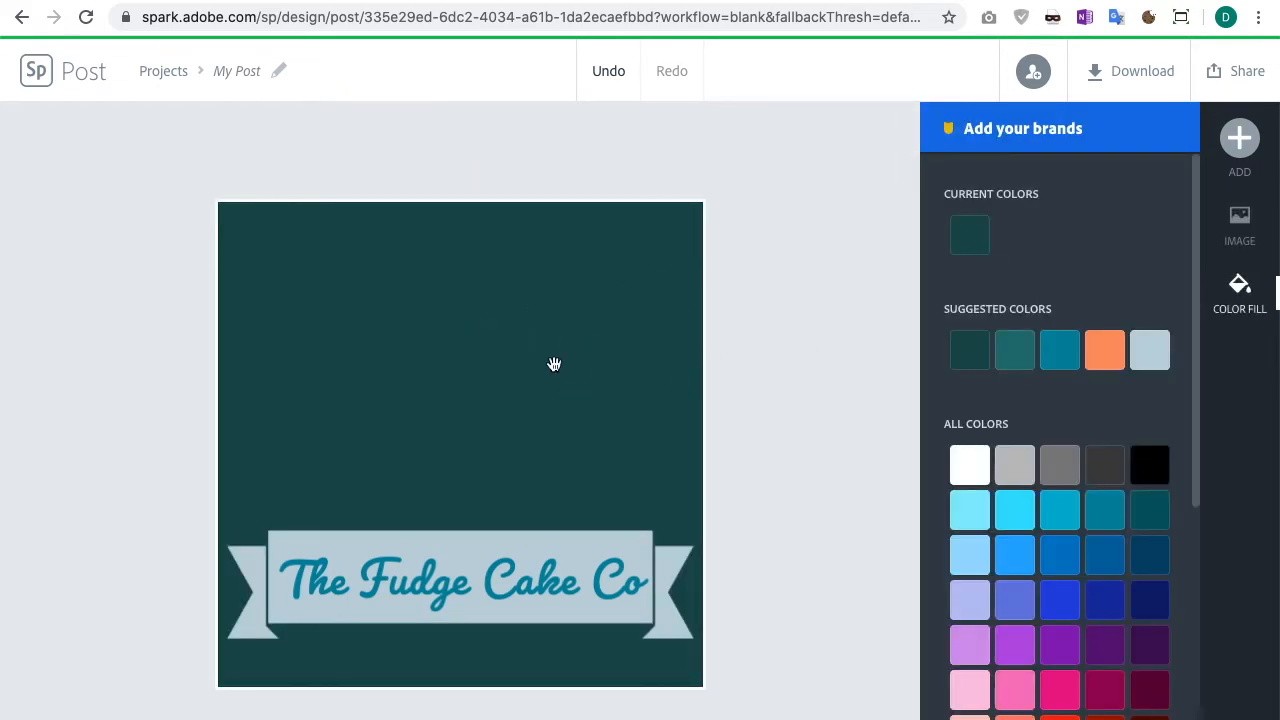
{"action": "left_click", "coordinate": [975, 472]}
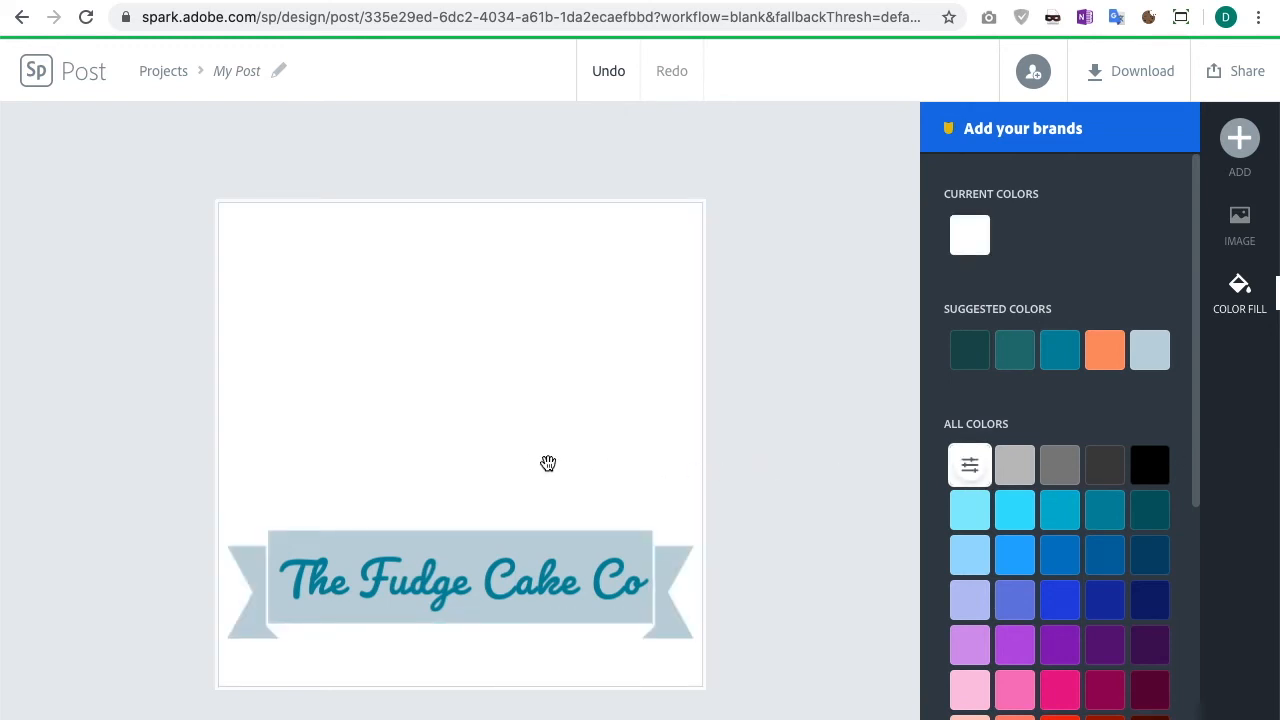
Step: Search the icons for "circle" and add the solid filled circle to the design
{"action": "left_click", "coordinate": [1235, 140]}
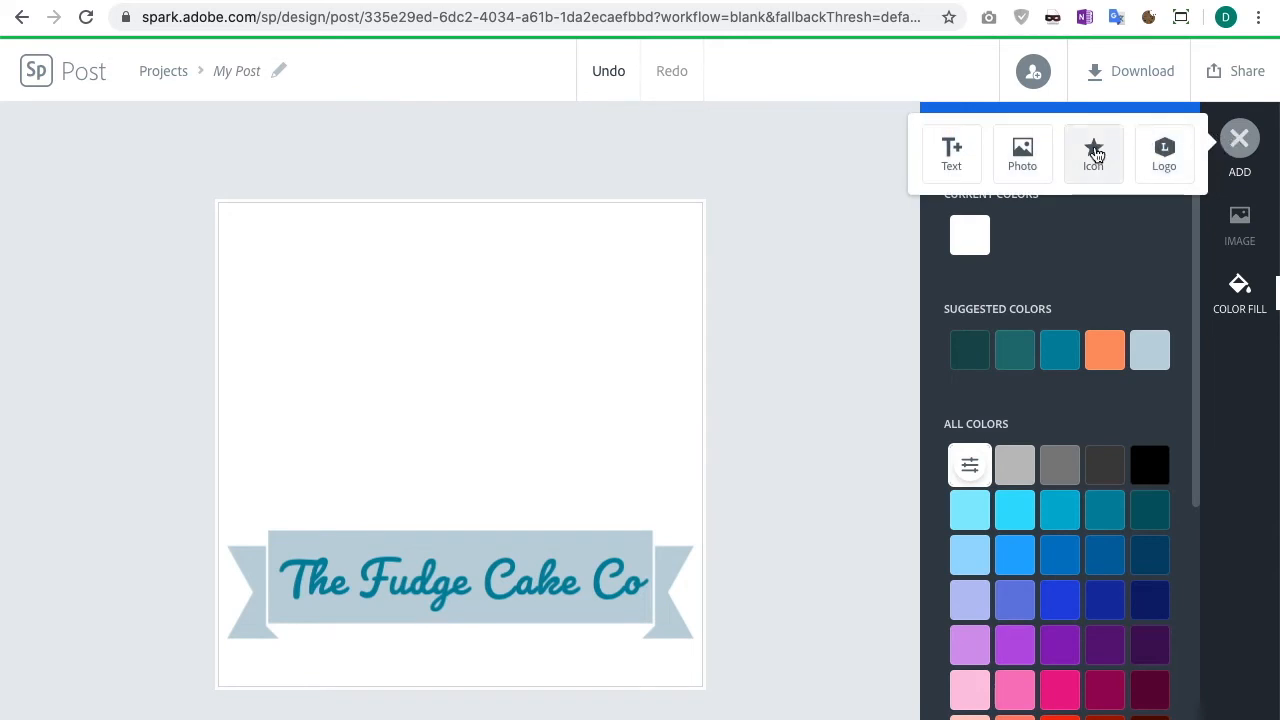
{"action": "left_click", "coordinate": [1095, 152]}
{"action": "type", "text": "circle"}
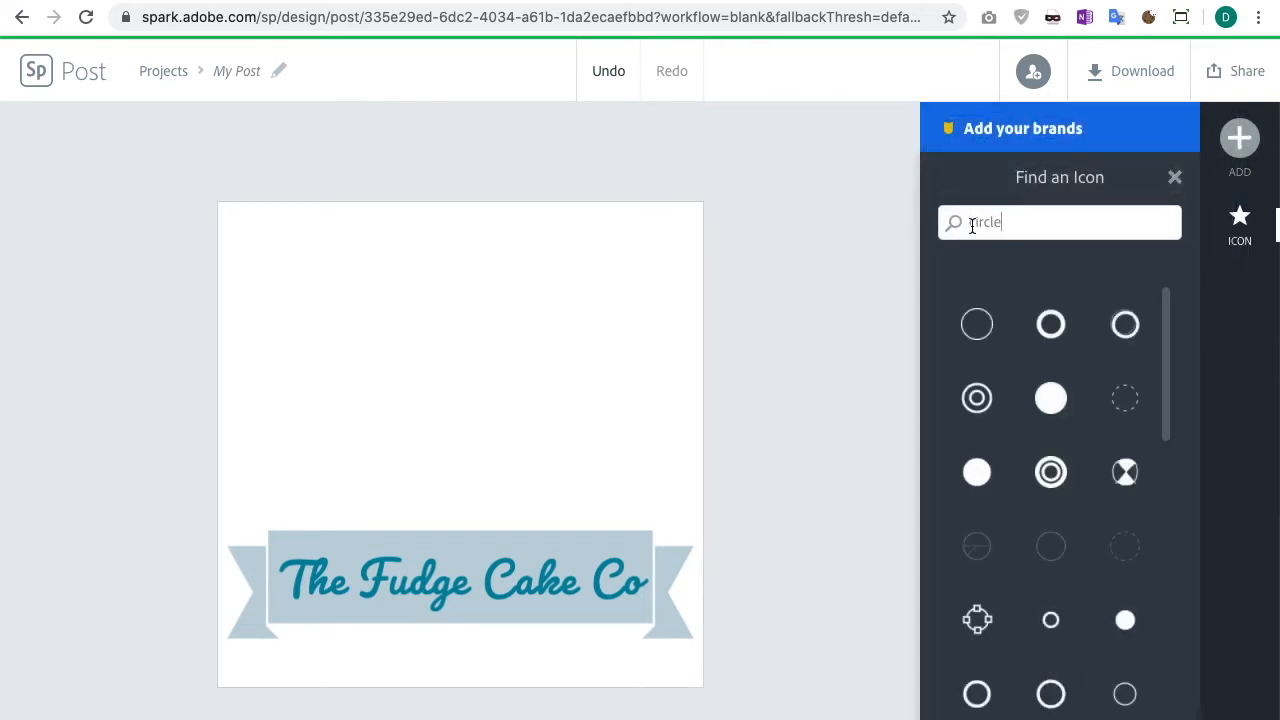
{"action": "double_click", "coordinate": [971, 225]}
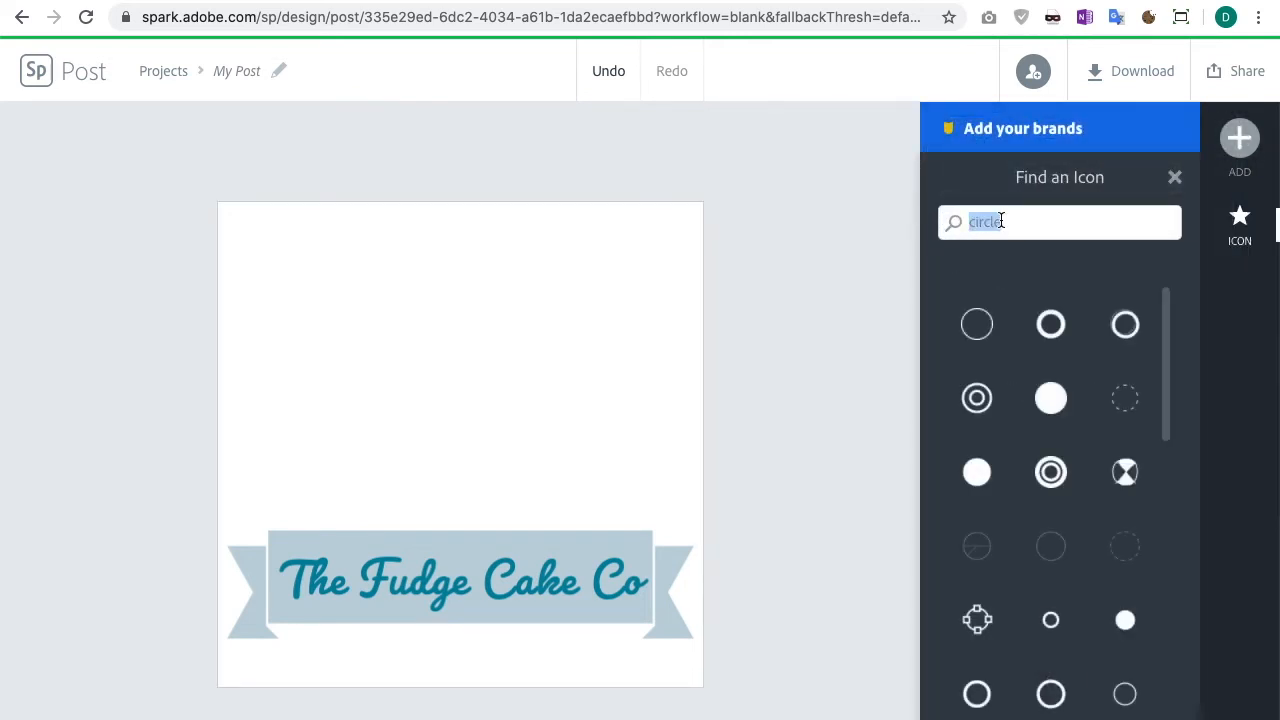
{"action": "left_click", "coordinate": [1052, 404]}
Step: Enlarge the circle to about 290 px wide above the title and send it to the back
{"action": "left_click_drag", "start_coordinate": [446, 444], "coordinate": [346, 359]}
{"action": "left_click_drag", "start_coordinate": [469, 471], "coordinate": [660, 595]}
{"action": "left_click_drag", "start_coordinate": [517, 463], "coordinate": [532, 451]}
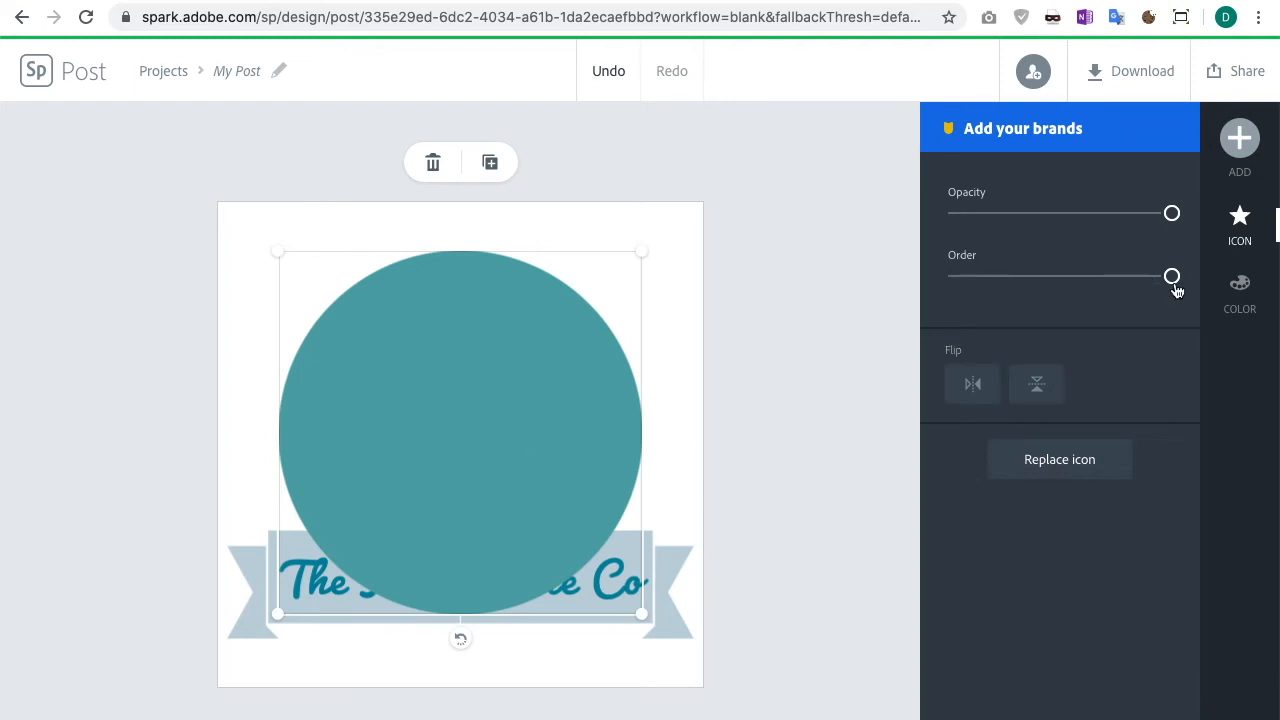
{"action": "left_click_drag", "start_coordinate": [1172, 285], "coordinate": [1043, 286]}
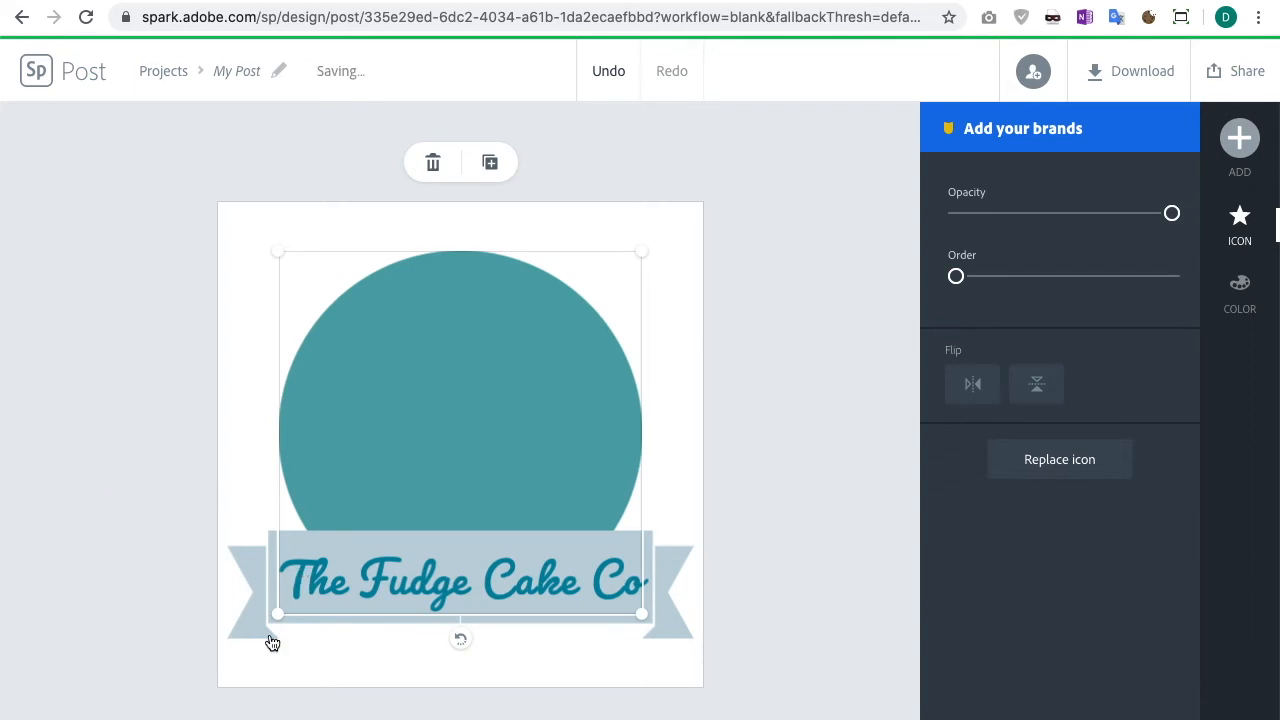
Step: Select the circle and open its colour options
{"action": "left_click", "coordinate": [757, 604]}
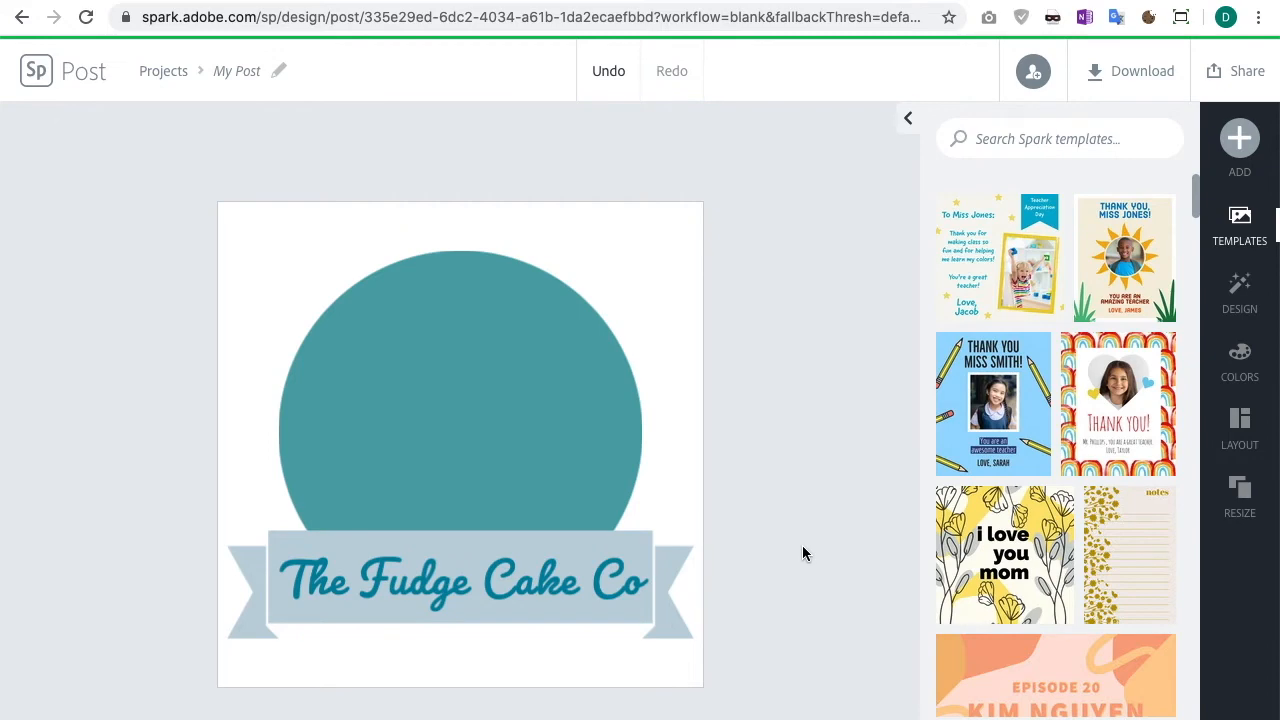
{"action": "left_click", "coordinate": [477, 407]}
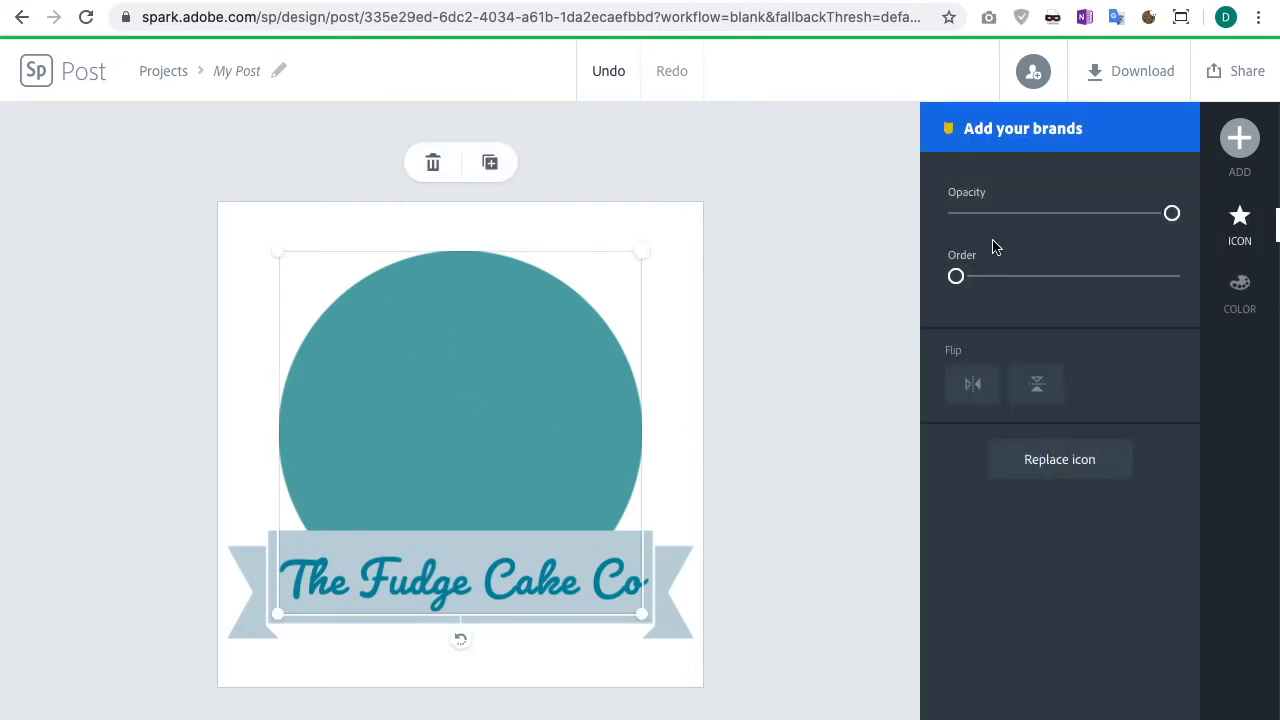
{"action": "left_click", "coordinate": [1257, 301]}
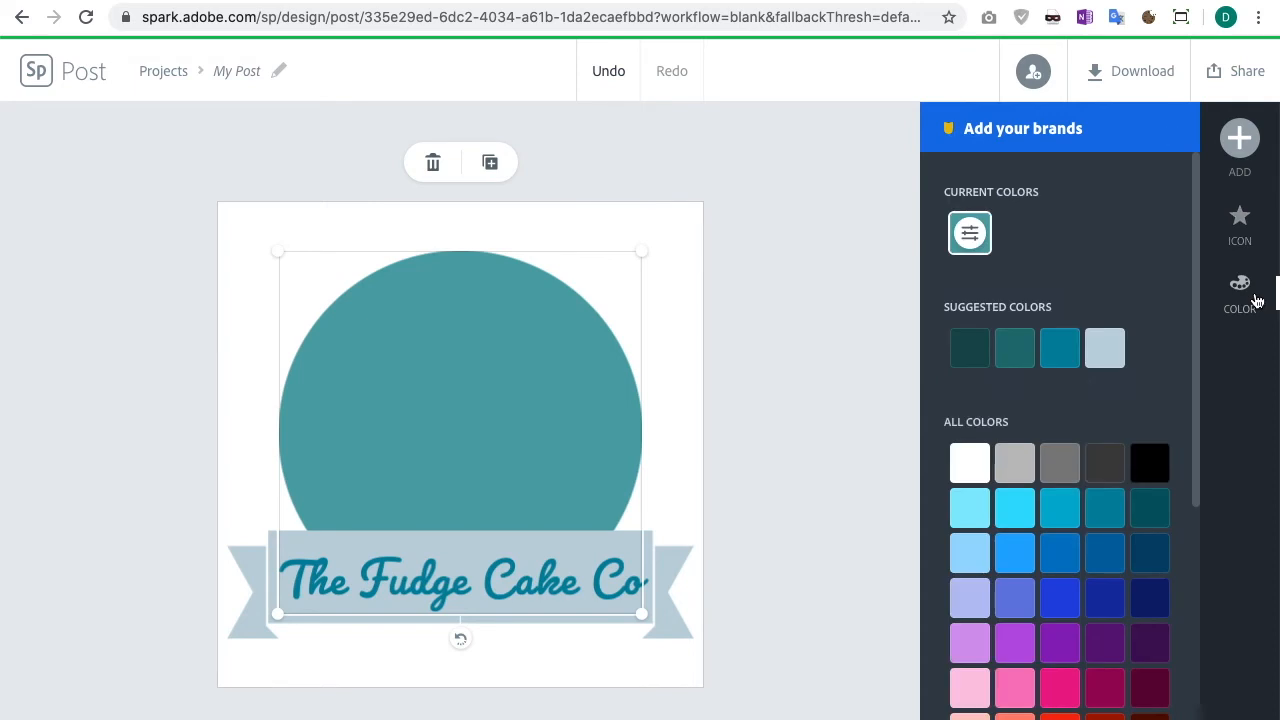
{"action": "scroll", "coordinate": [1060, 355], "scroll_direction": "down", "scroll_amount": 5}
{"action": "scroll", "coordinate": [1060, 362], "scroll_direction": "up", "scroll_amount": 5}
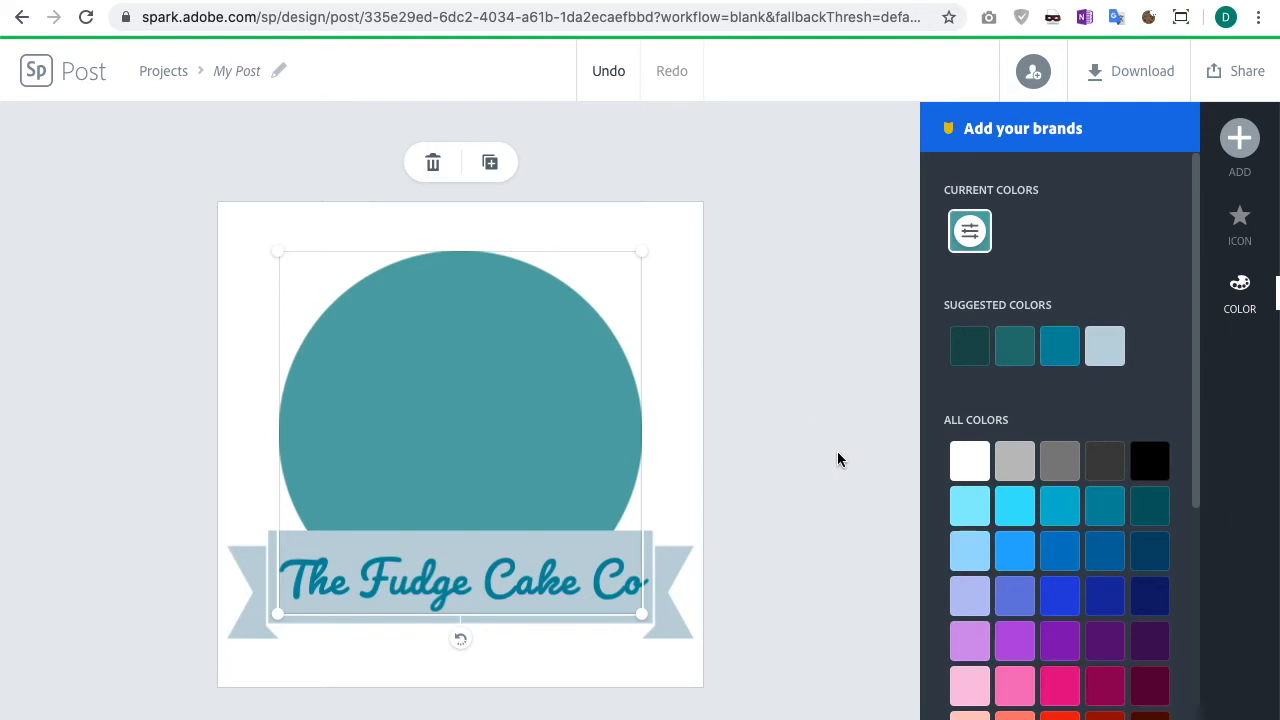
Step: Add a cake slice icon and move it into the centre of the circle
{"action": "left_click", "coordinate": [1240, 142]}
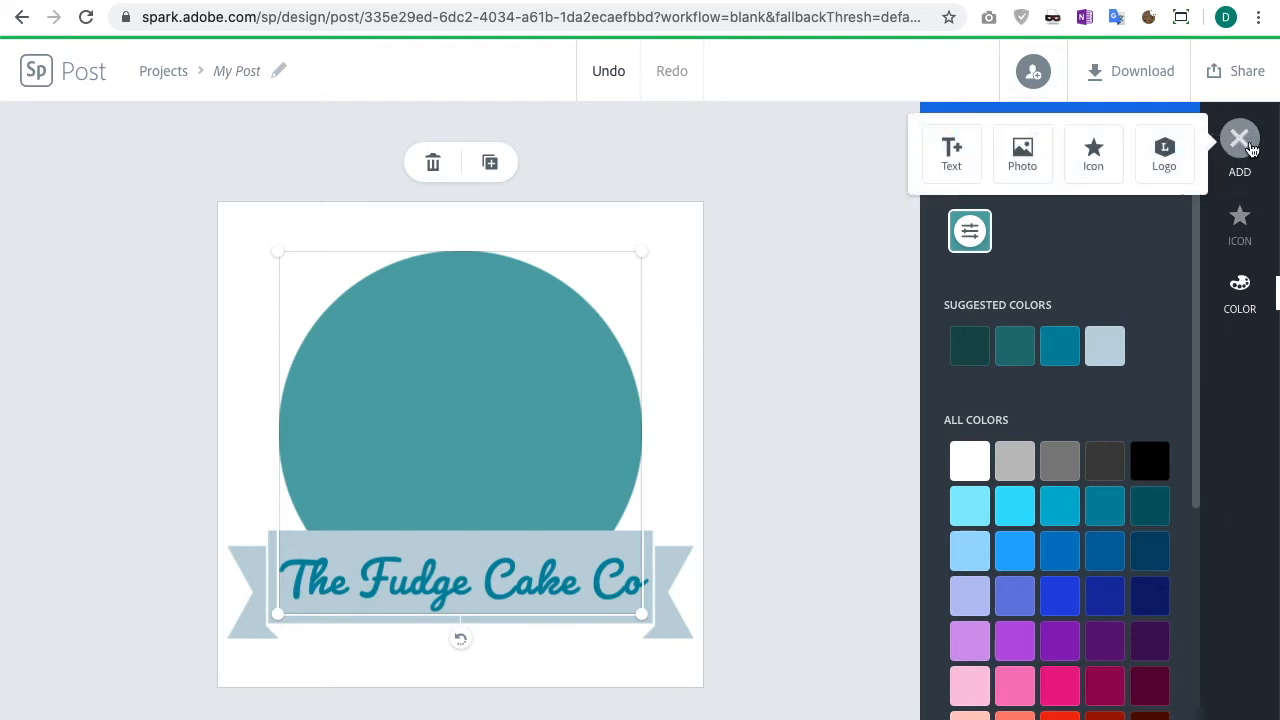
{"action": "left_click", "coordinate": [1099, 150]}
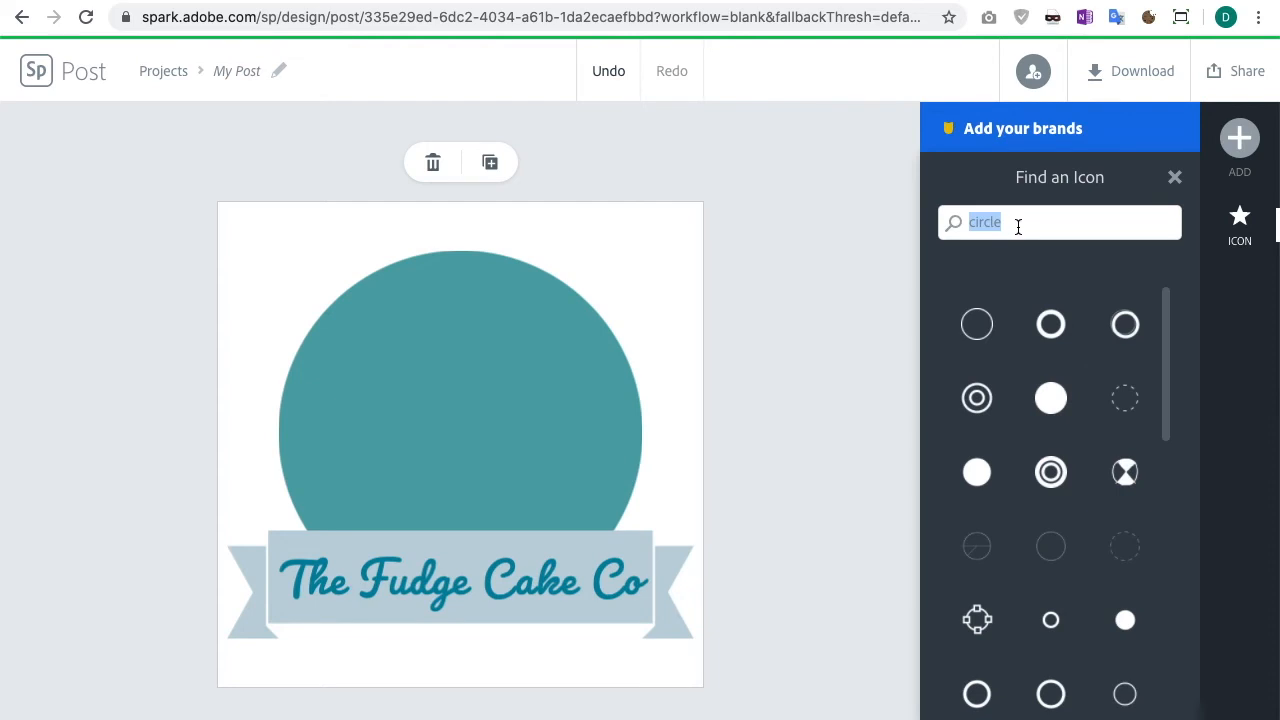
{"action": "key", "text": "BackSpace"}
{"action": "type", "text": "fudge cake"}
{"action": "key", "text": "Return"}
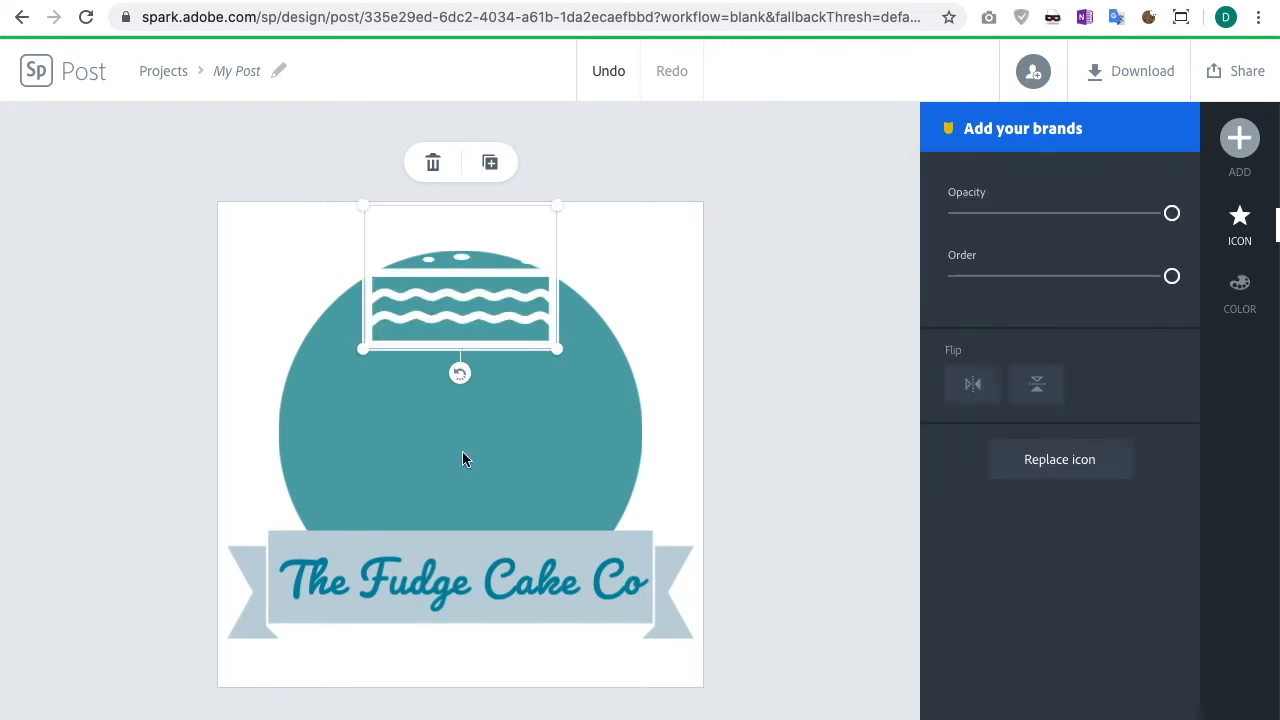
{"action": "left_click_drag", "start_coordinate": [491, 306], "coordinate": [487, 440]}
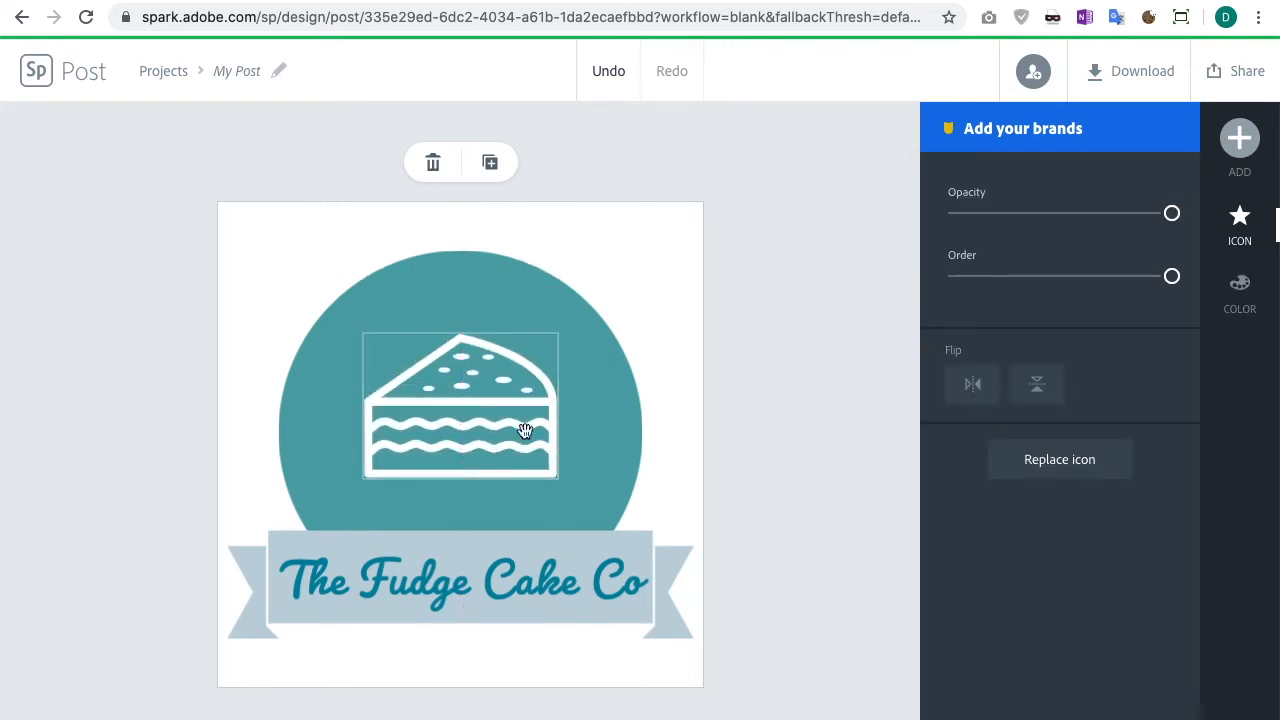
{"action": "left_click", "coordinate": [837, 411]}
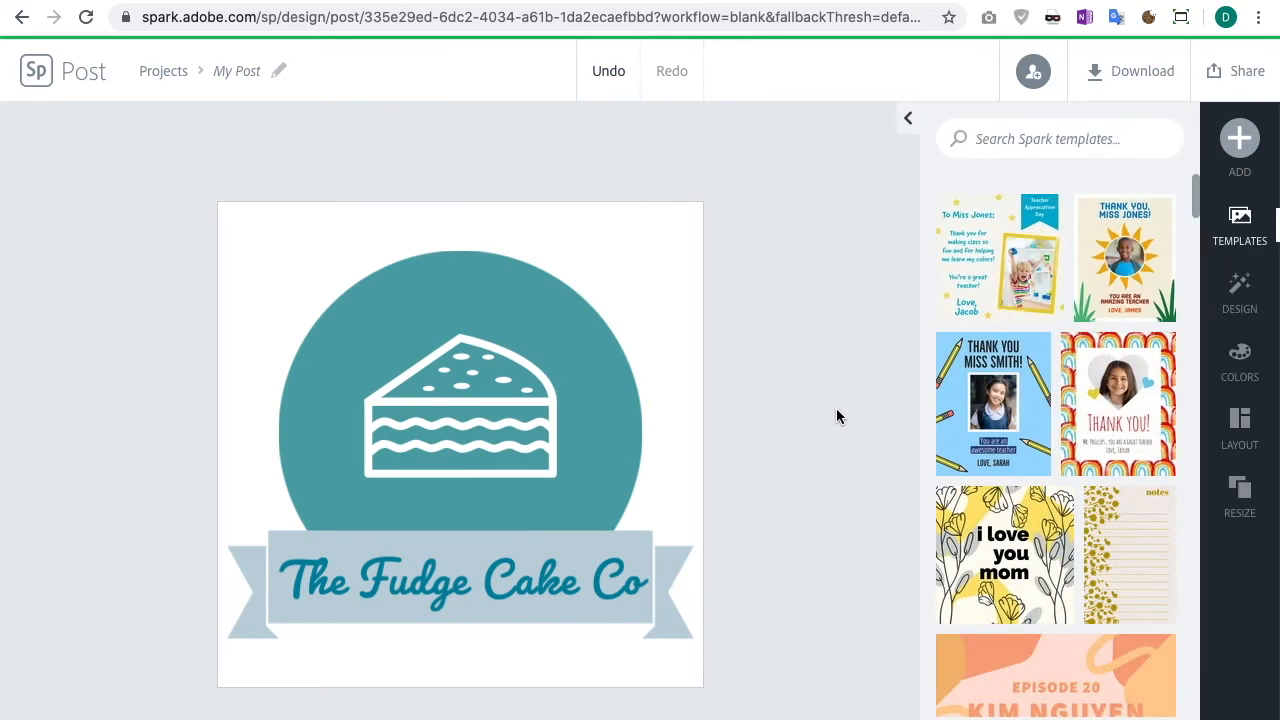
Step: Recolour the cake icon, trying pink and cyan before choosing the pale blue suggested colour
{"action": "left_click", "coordinate": [431, 402]}
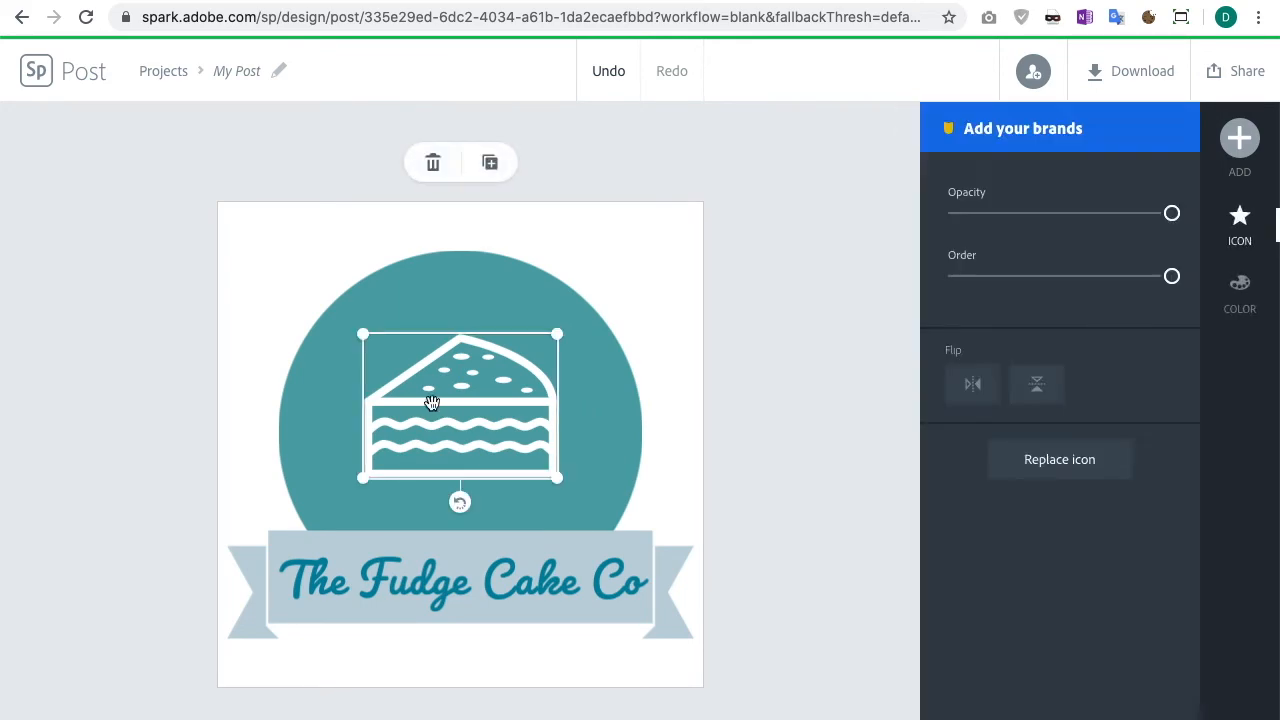
{"action": "left_click", "coordinate": [1250, 299]}
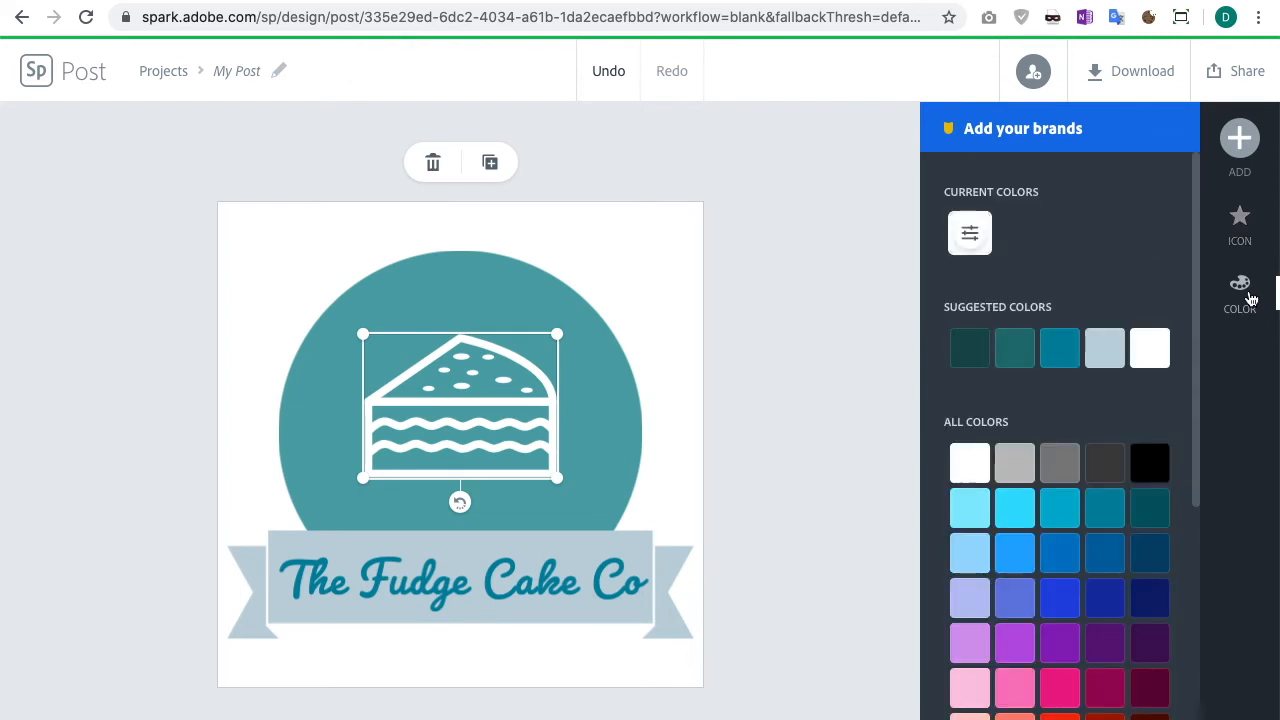
{"action": "left_click", "coordinate": [1106, 347]}
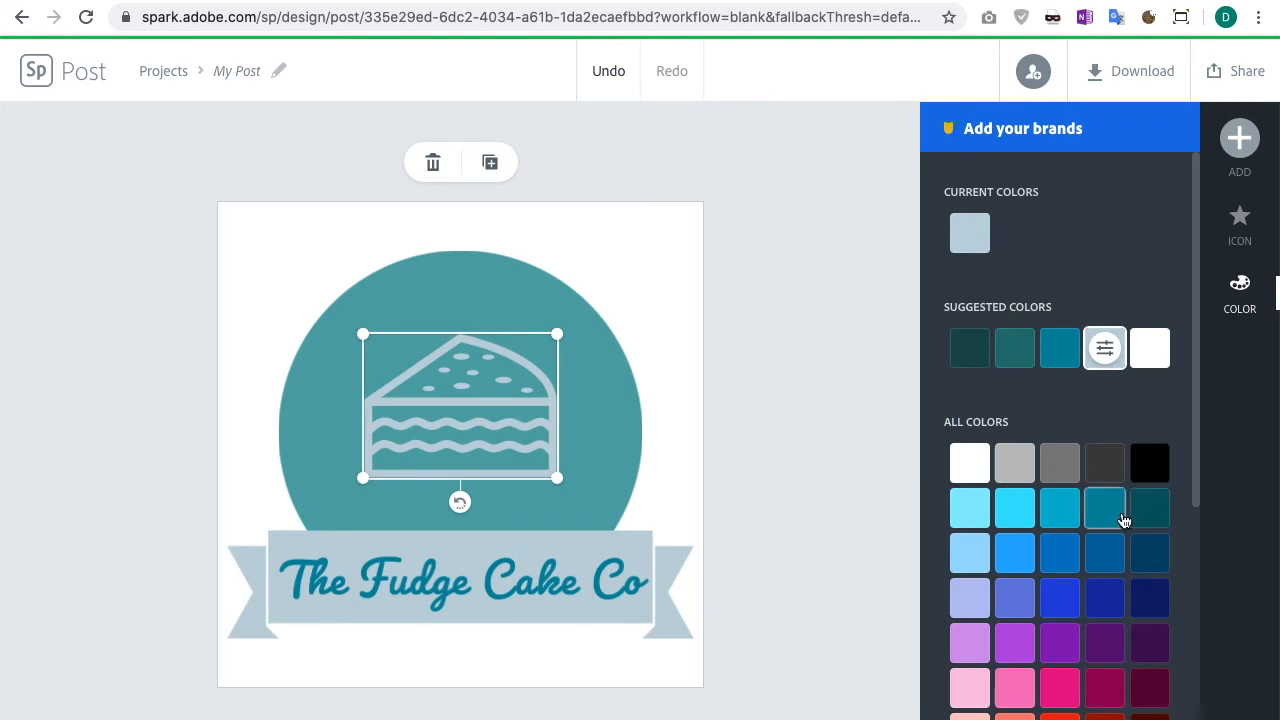
{"action": "scroll", "coordinate": [1115, 516], "scroll_direction": "down", "scroll_amount": 2}
{"action": "left_click", "coordinate": [1059, 516]}
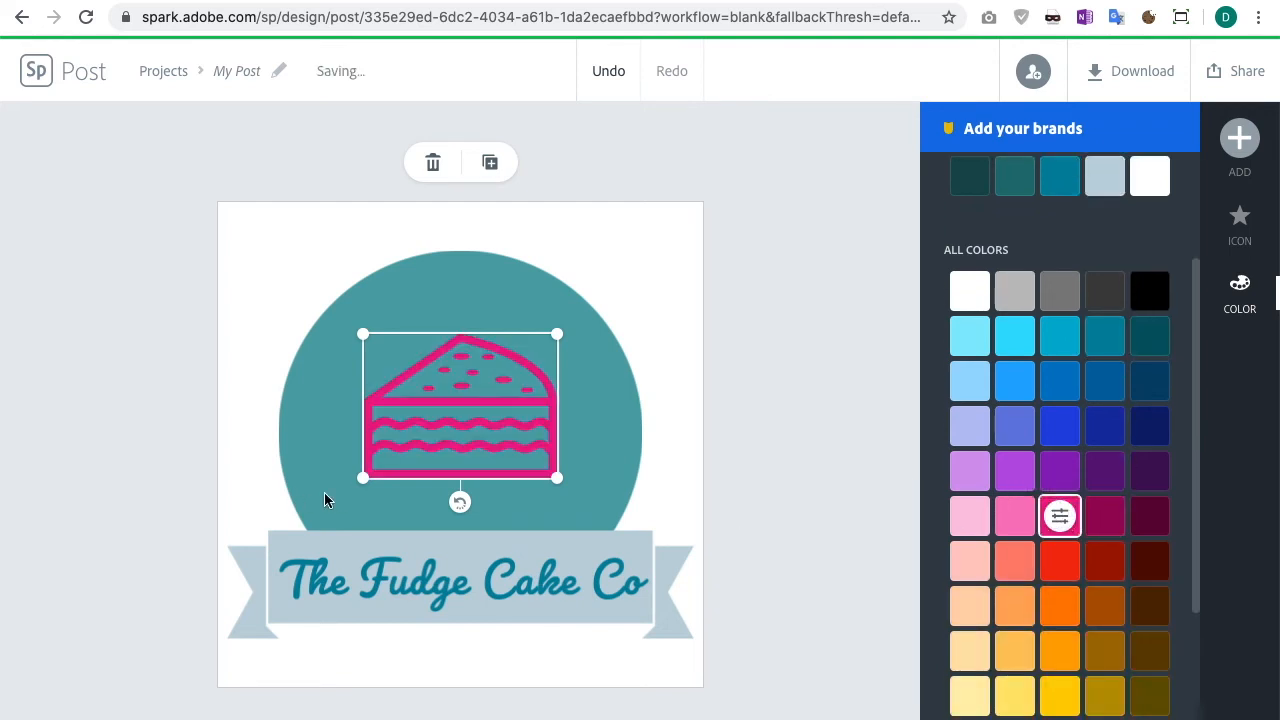
{"action": "scroll", "coordinate": [1060, 500], "scroll_direction": "up", "scroll_amount": 2}
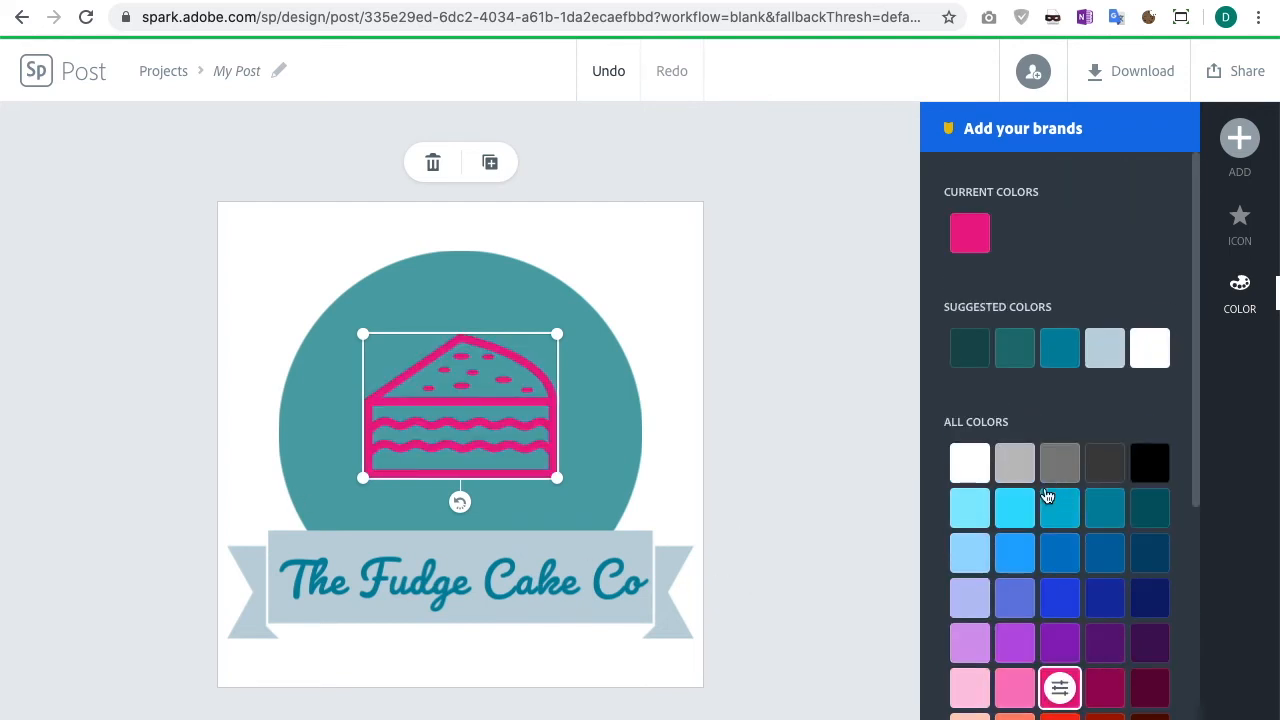
{"action": "left_click", "coordinate": [975, 527]}
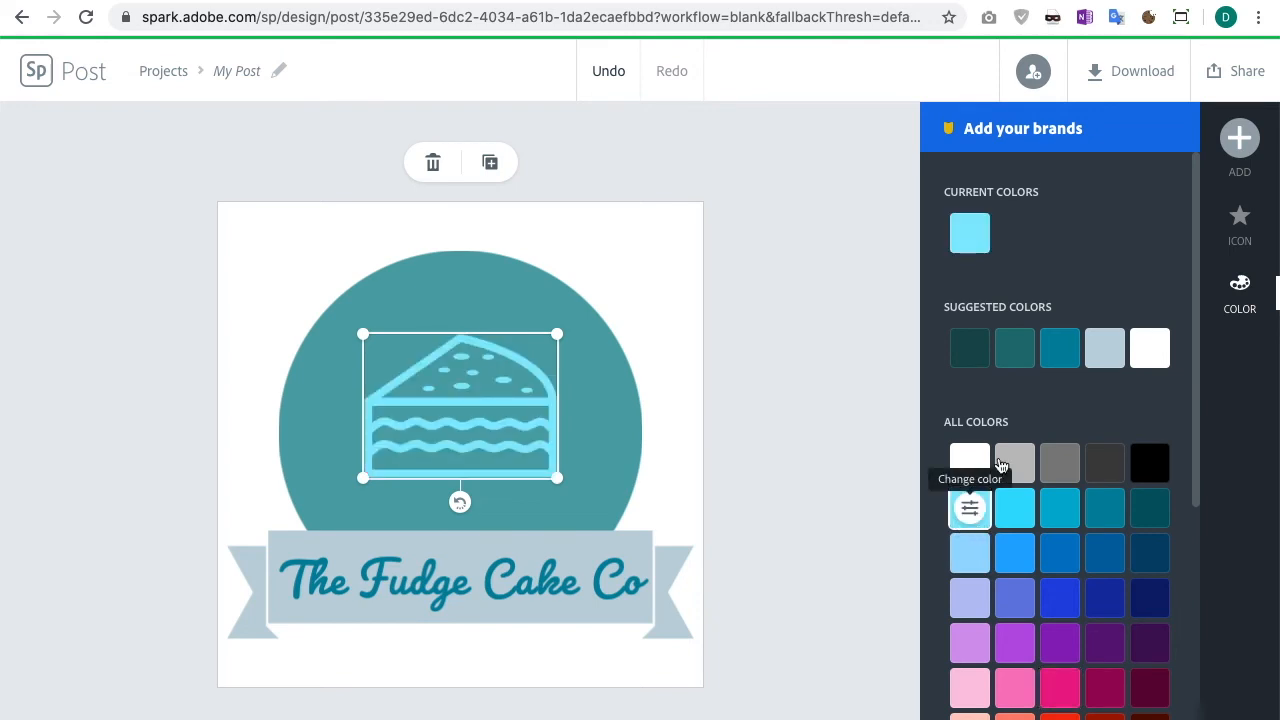
{"action": "left_click", "coordinate": [1108, 350]}
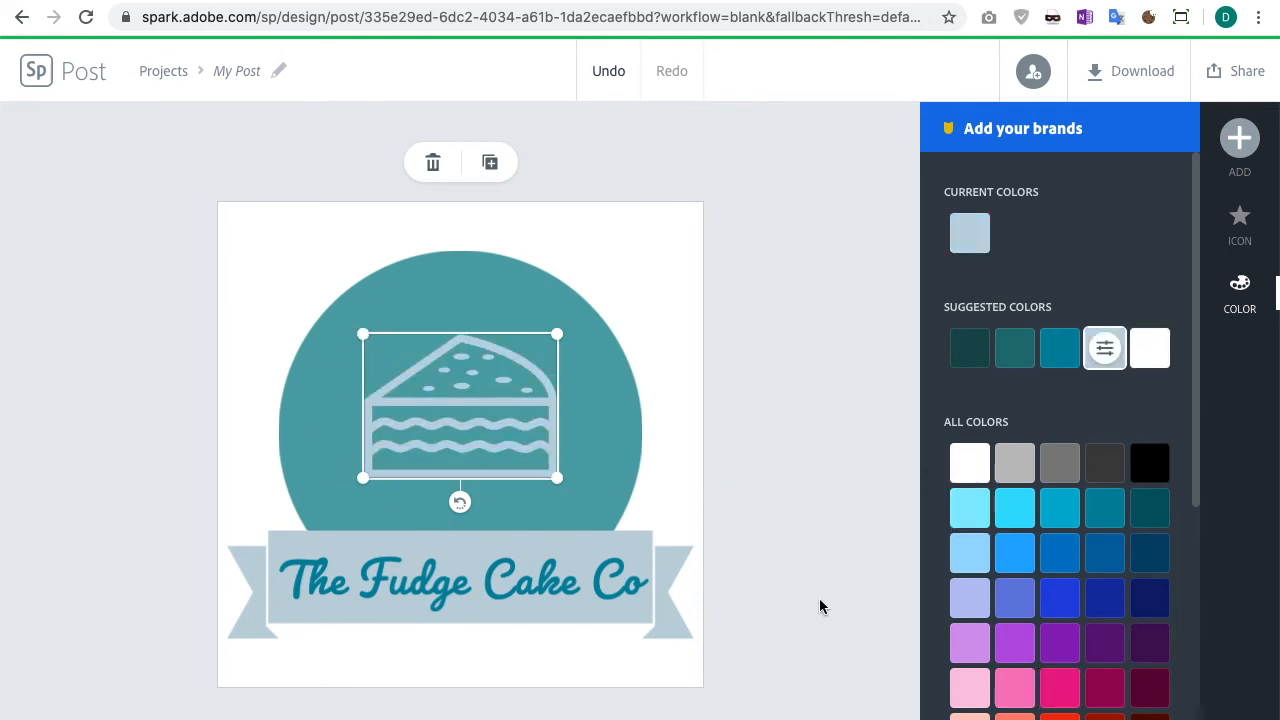
Step: Shrink the cake icon slightly and nudge it within the circle
{"action": "left_click_drag", "start_coordinate": [558, 480], "coordinate": [526, 466]}
{"action": "mouse_move", "coordinate": [486, 417]}
{"action": "left_mouse_down"}
{"action": "mouse_move", "coordinate": [500, 414]}
{"action": "mouse_move", "coordinate": [488, 423]}
{"action": "left_mouse_up"}
{"action": "left_click", "coordinate": [742, 515]}
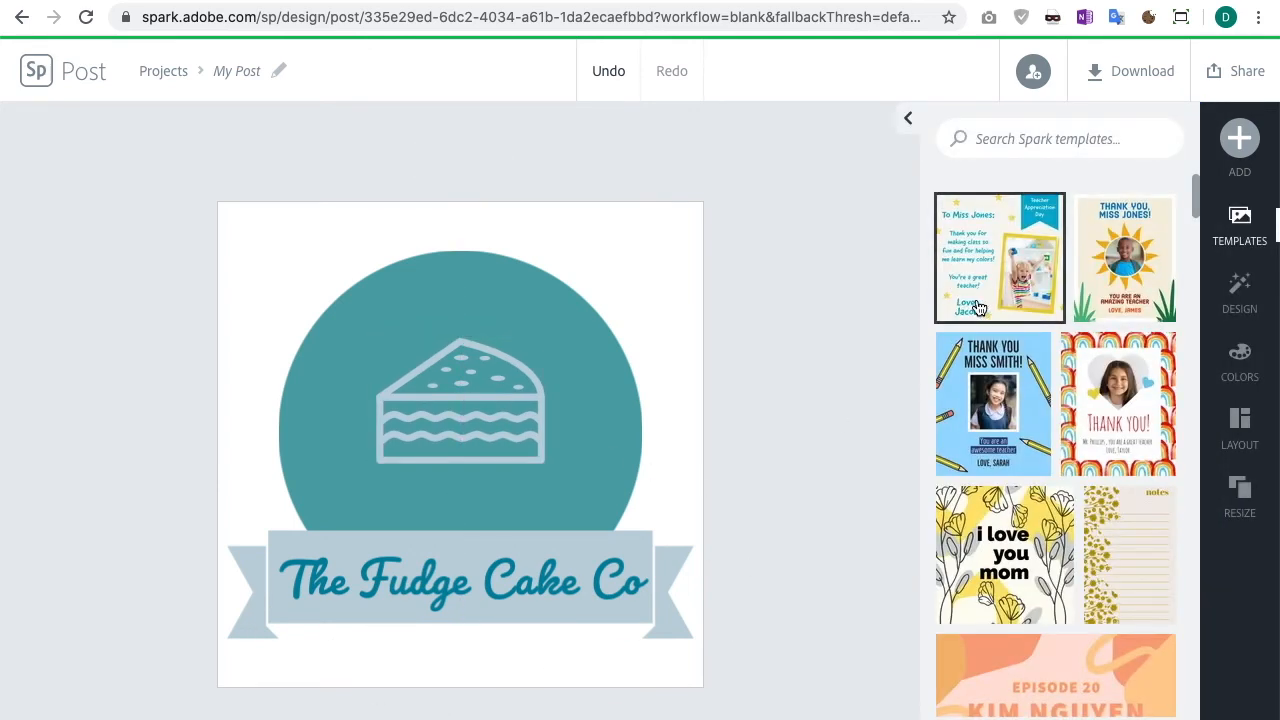
Step: Add a text item reading "PONTARDDULAIS" and move it below the ribbon title
{"action": "left_click", "coordinate": [1244, 145]}
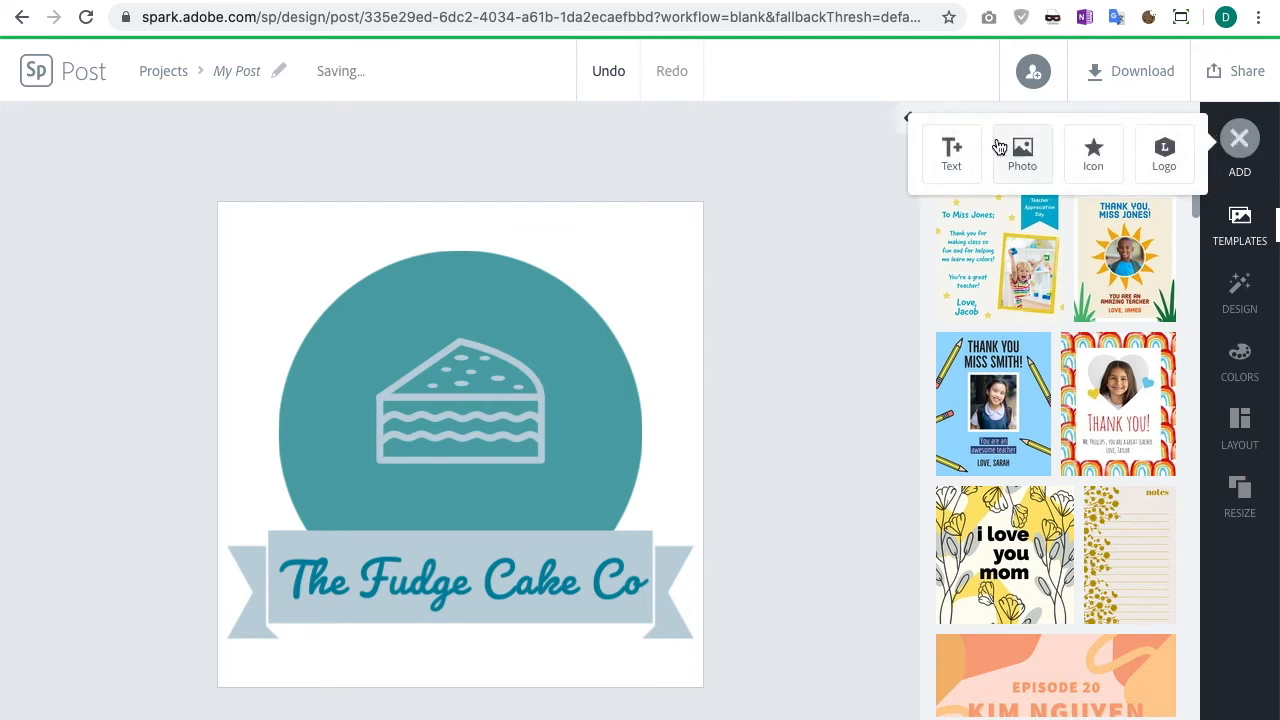
{"action": "left_click", "coordinate": [955, 155]}
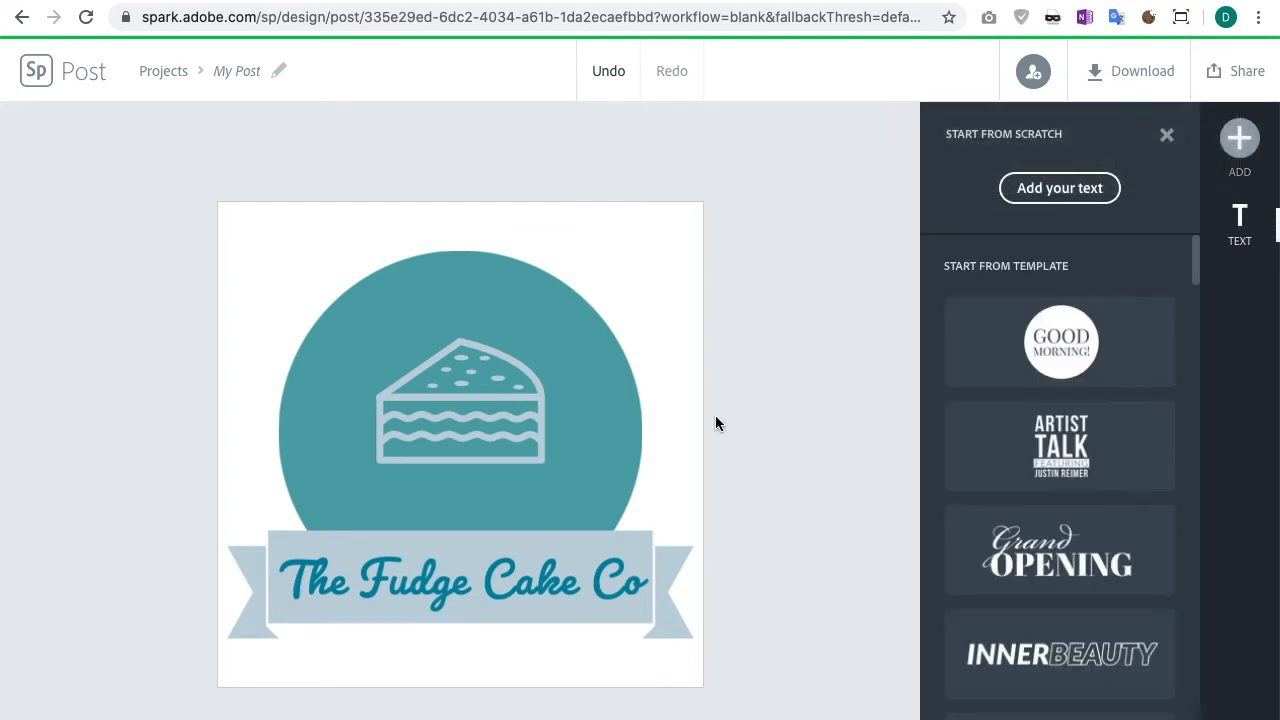
{"action": "left_click", "coordinate": [1068, 188]}
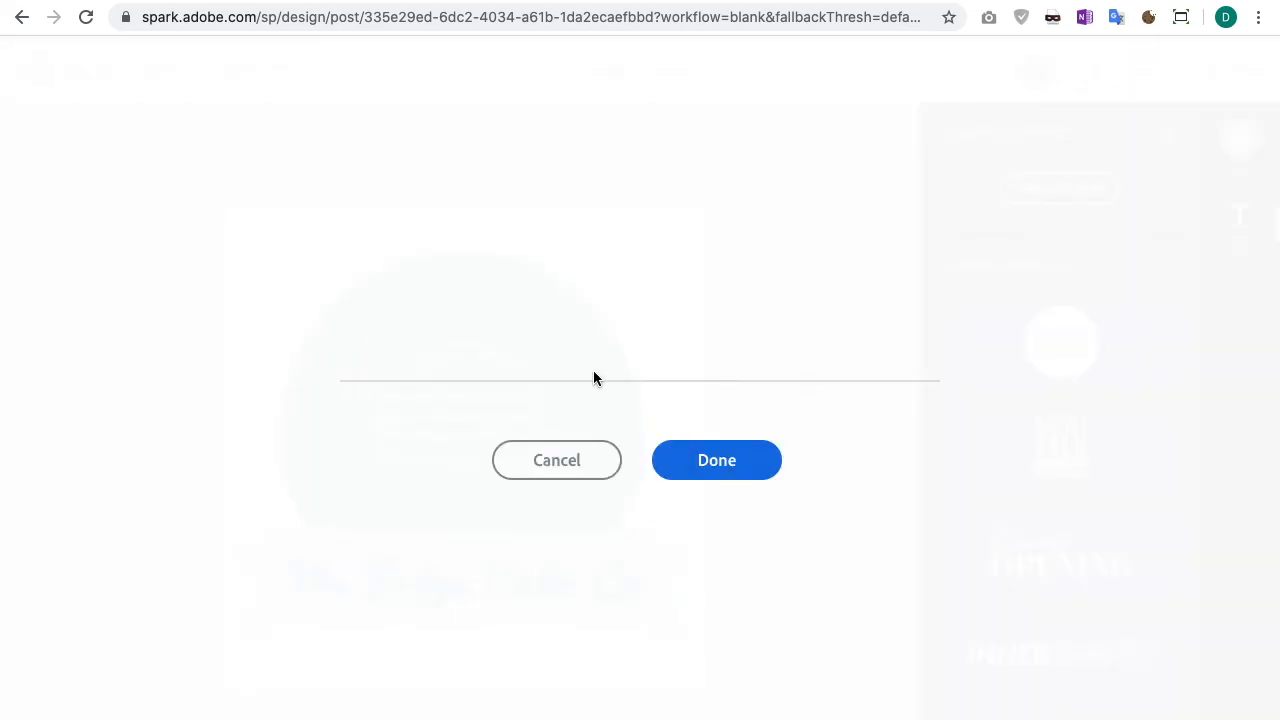
{"action": "type", "text": "PONTA"}
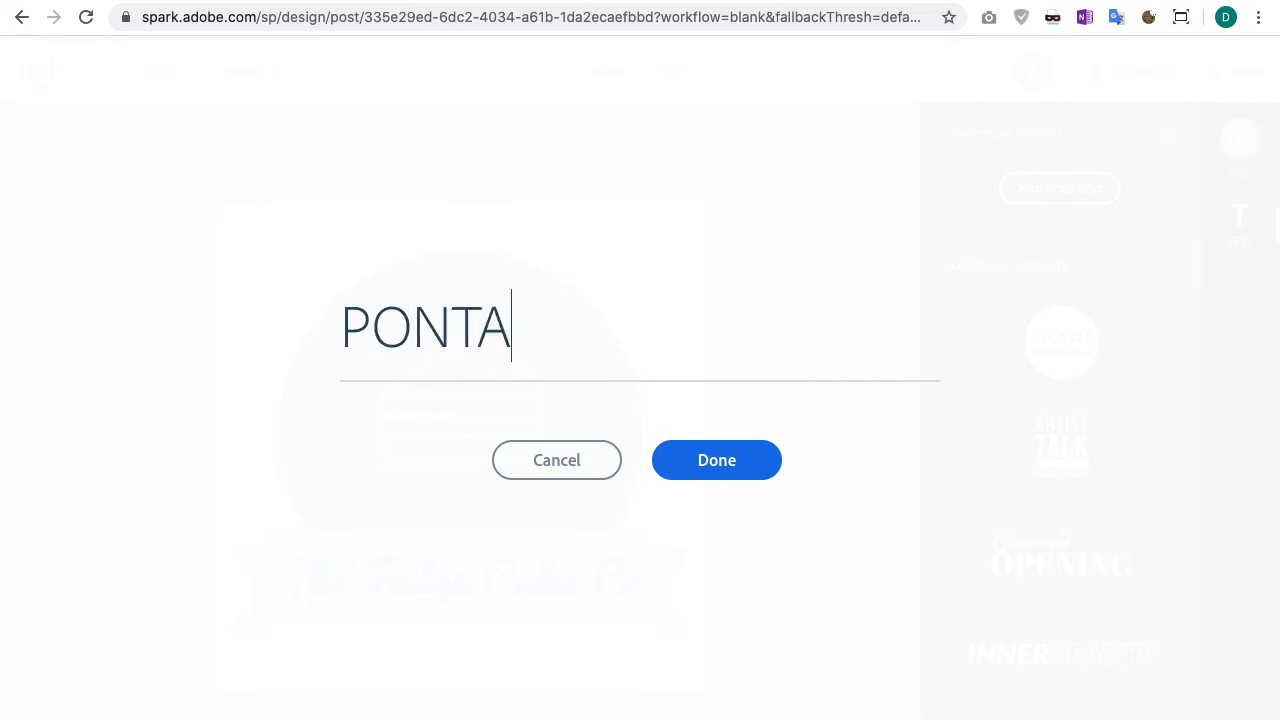
{"action": "type", "text": "RDDULAIS"}
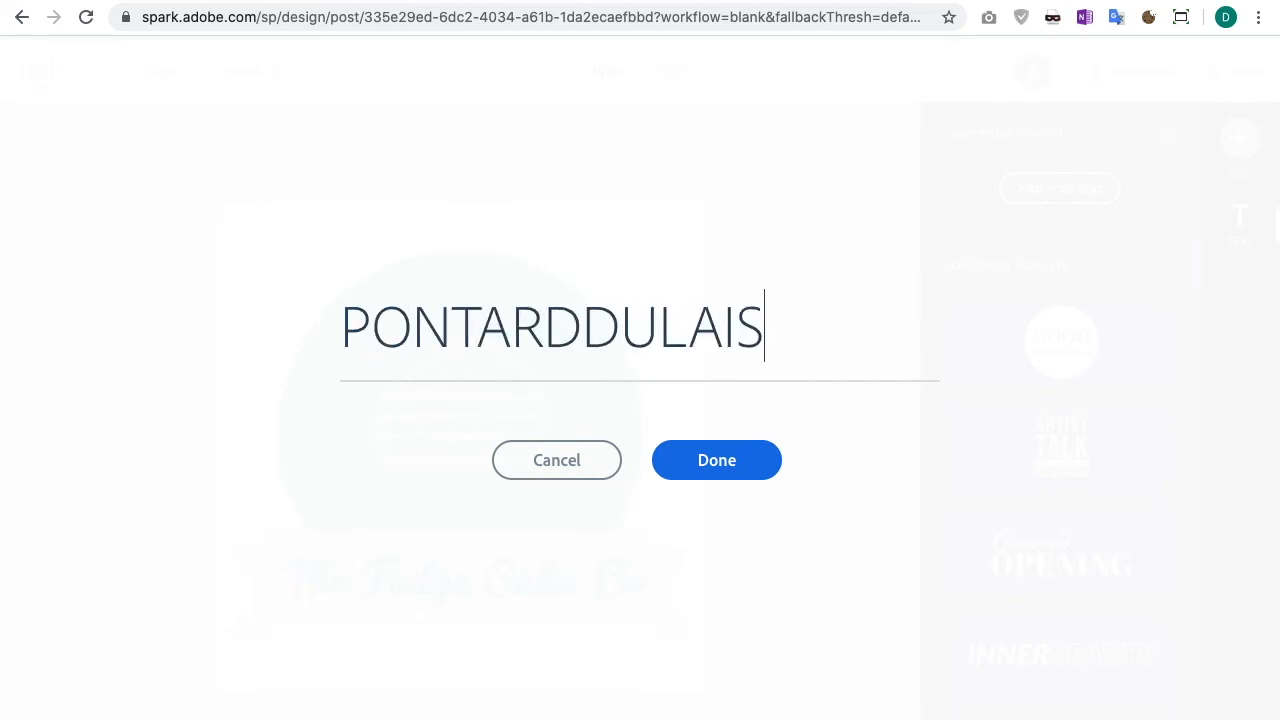
{"action": "left_click", "coordinate": [695, 463]}
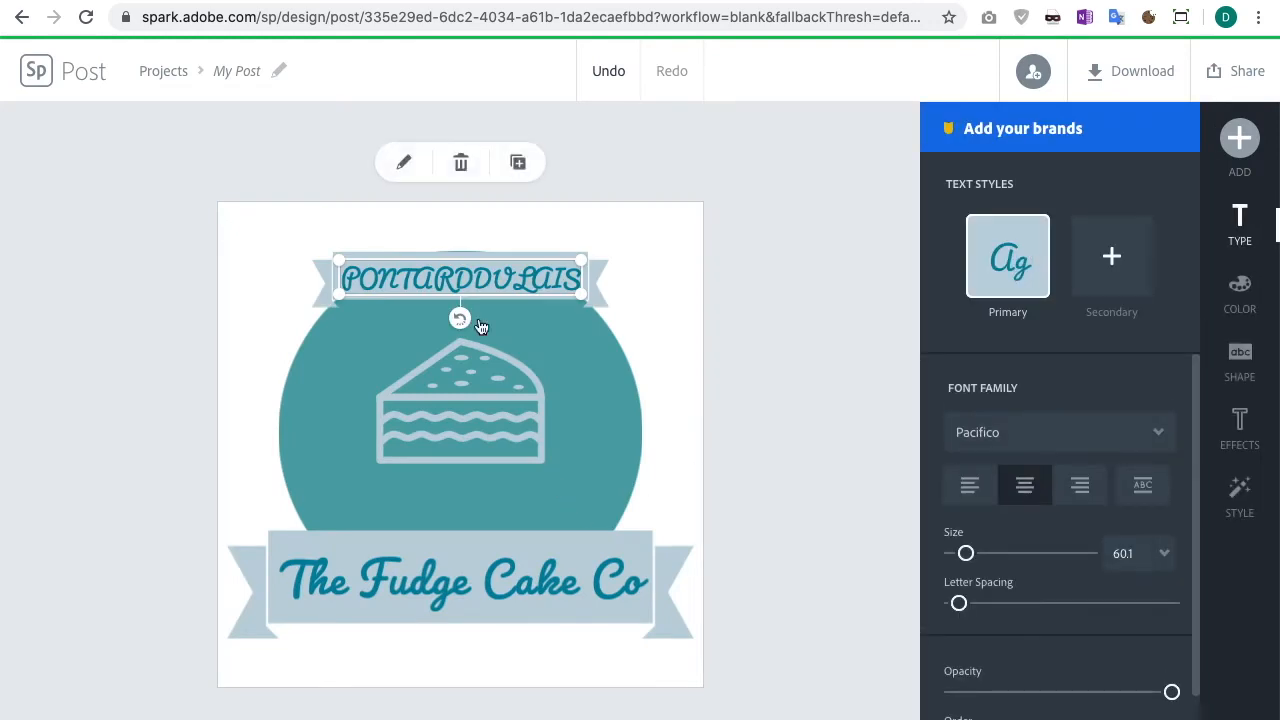
{"action": "left_click_drag", "start_coordinate": [495, 272], "coordinate": [481, 640]}
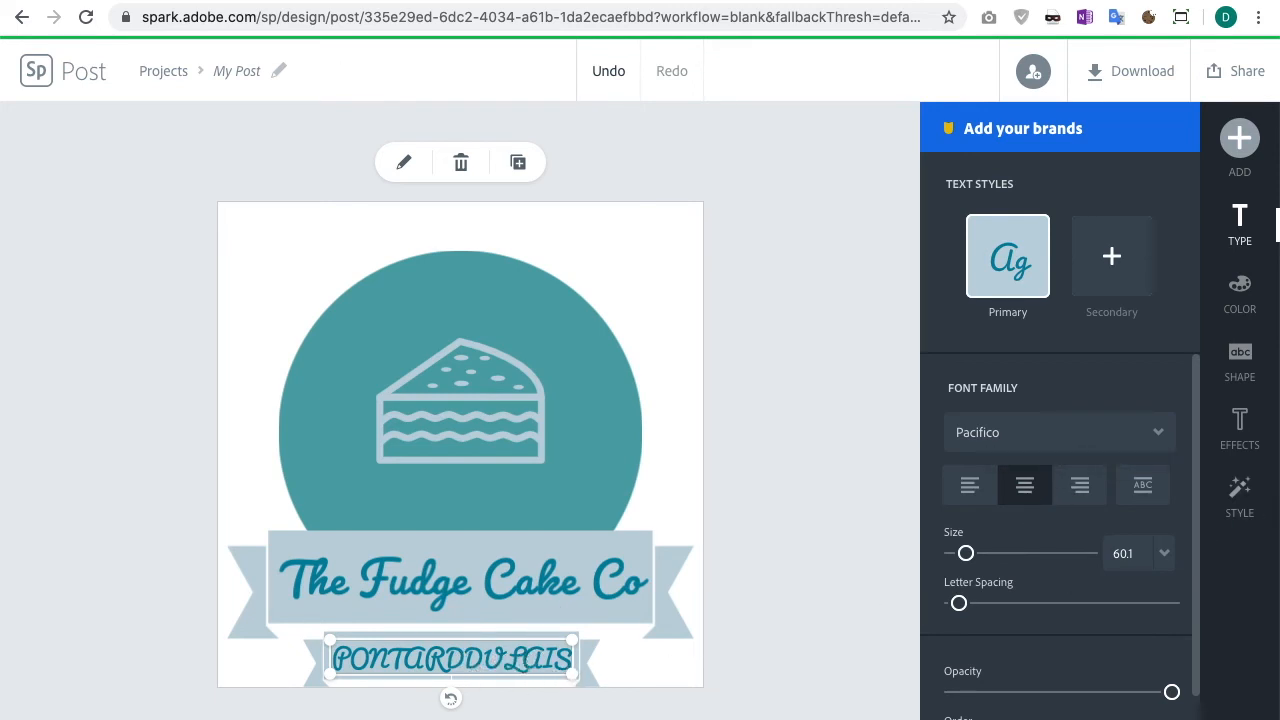
Step: Apply a different style suggestion to the PONTARDDULAIS text
{"action": "left_click", "coordinate": [1246, 494]}
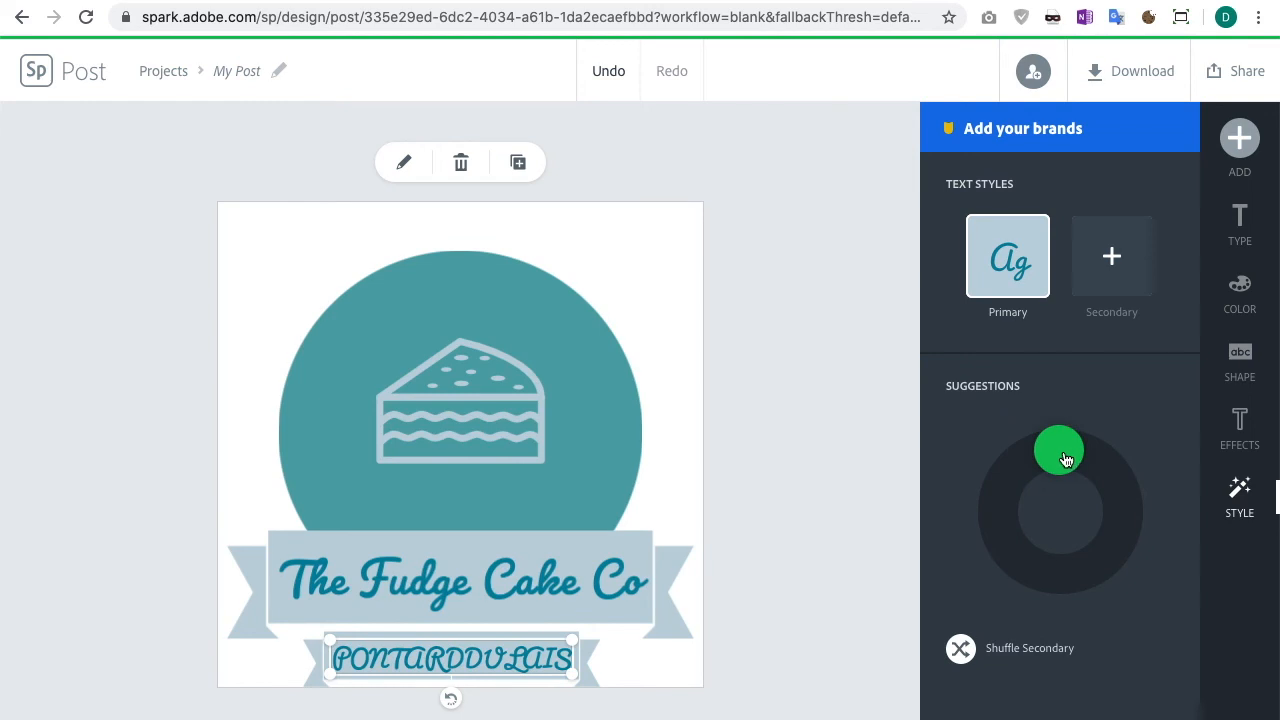
{"action": "mouse_move", "coordinate": [1066, 459]}
{"action": "left_mouse_down"}
{"action": "mouse_move", "coordinate": [1096, 470]}
{"action": "mouse_move", "coordinate": [1097, 549]}
{"action": "mouse_move", "coordinate": [1046, 570]}
{"action": "mouse_move", "coordinate": [1002, 516]}
{"action": "mouse_move", "coordinate": [1022, 474]}
{"action": "mouse_move", "coordinate": [1061, 478]}
{"action": "mouse_move", "coordinate": [1080, 504]}
{"action": "mouse_move", "coordinate": [1077, 543]}
{"action": "mouse_move", "coordinate": [1043, 551]}
{"action": "mouse_move", "coordinate": [1011, 523]}
{"action": "mouse_move", "coordinate": [1025, 477]}
{"action": "mouse_move", "coordinate": [1065, 475]}
{"action": "left_mouse_up"}
{"action": "mouse_move", "coordinate": [1087, 482]}
{"action": "left_mouse_down"}
{"action": "mouse_move", "coordinate": [1110, 518]}
{"action": "mouse_move", "coordinate": [1103, 540]}
{"action": "mouse_move", "coordinate": [1081, 556]}
{"action": "mouse_move", "coordinate": [1036, 556]}
{"action": "mouse_move", "coordinate": [1026, 500]}
{"action": "mouse_move", "coordinate": [1063, 476]}
{"action": "left_mouse_up"}
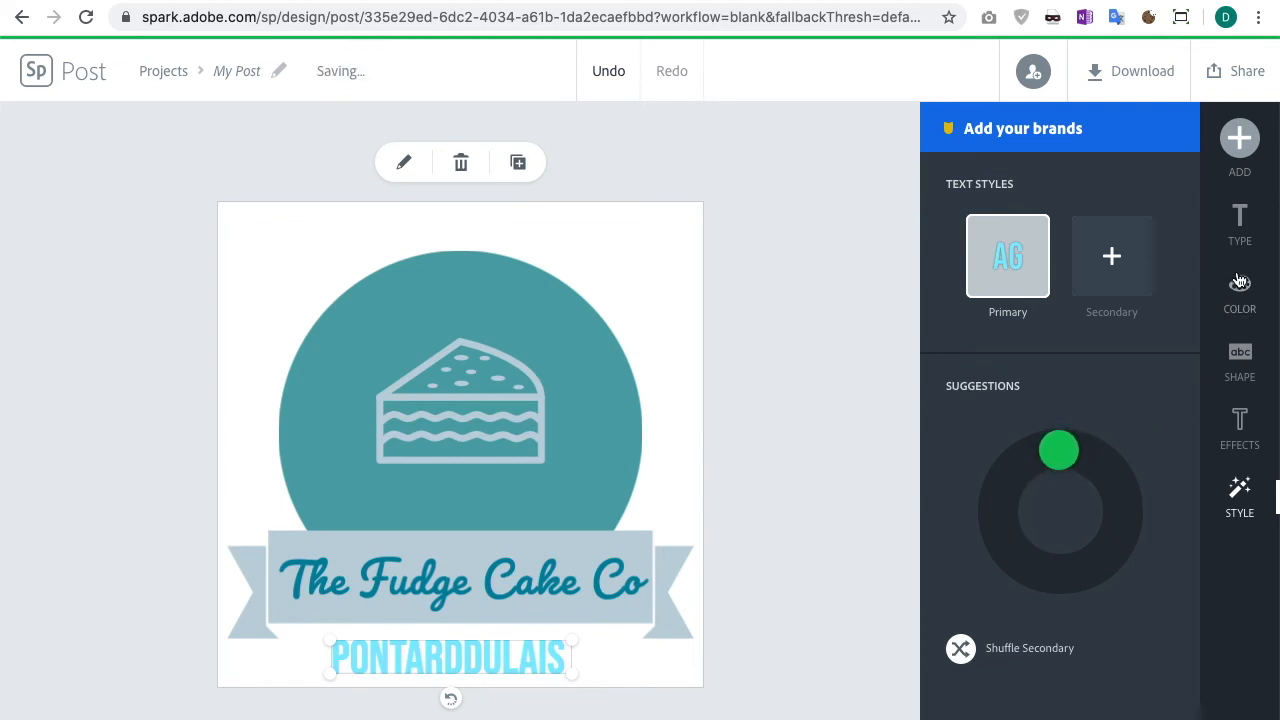
Step: Change the PONTARDDULAIS text's font to Futura PT Medium
{"action": "left_click", "coordinate": [1240, 222]}
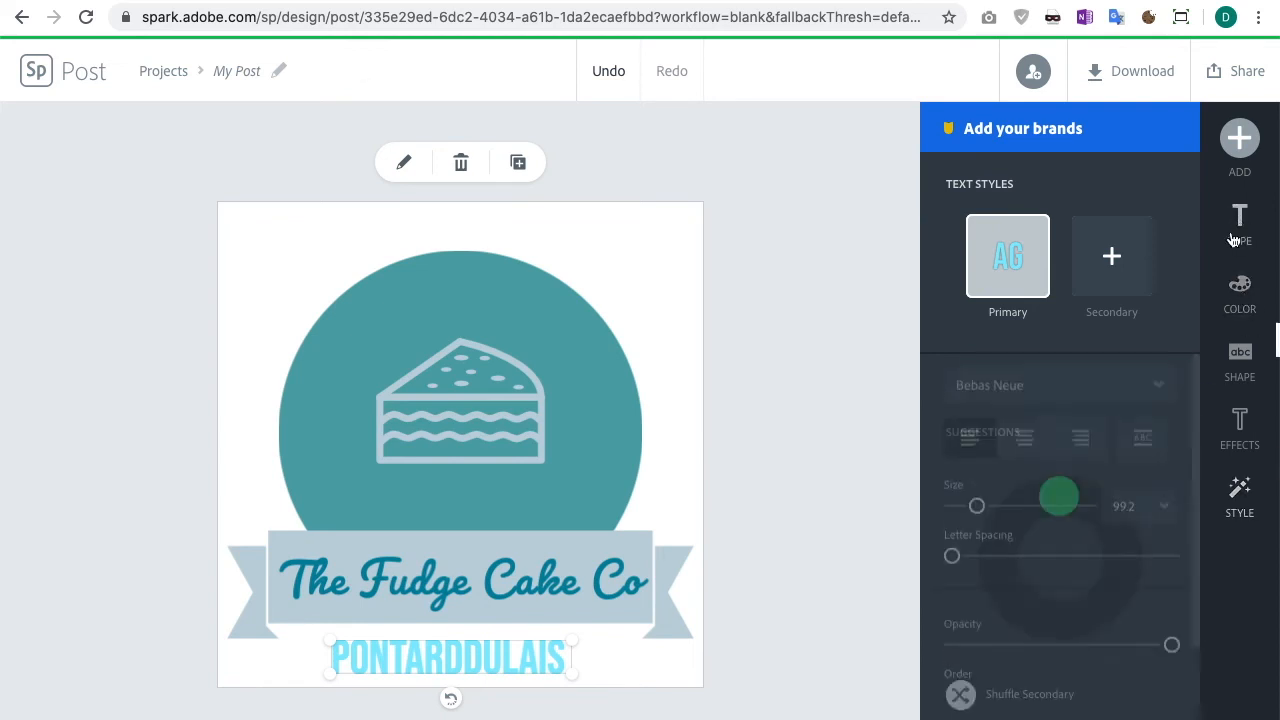
{"action": "left_click", "coordinate": [1097, 452]}
{"action": "scroll", "coordinate": [1100, 497], "scroll_direction": "down", "scroll_amount": 5}
{"action": "scroll", "coordinate": [1103, 493], "scroll_direction": "down", "scroll_amount": 1}
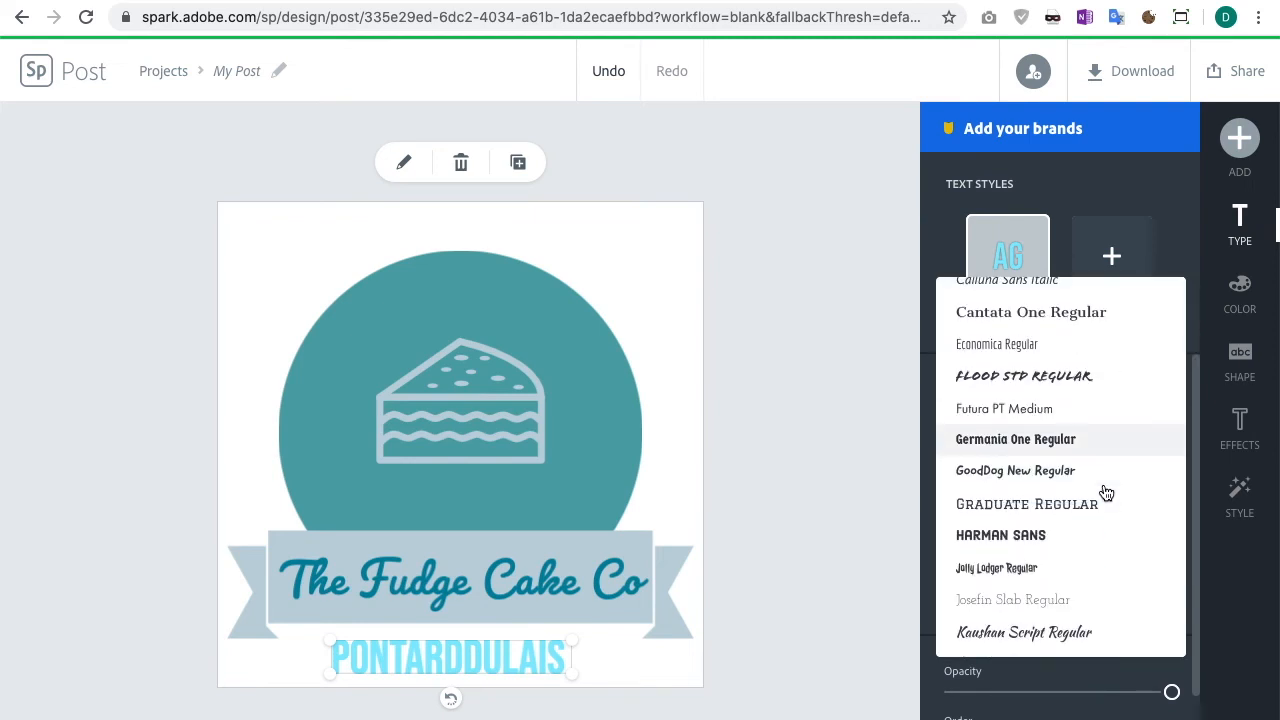
{"action": "scroll", "coordinate": [1074, 477], "scroll_direction": "down", "scroll_amount": 1}
{"action": "scroll", "coordinate": [1074, 477], "scroll_direction": "up", "scroll_amount": 2}
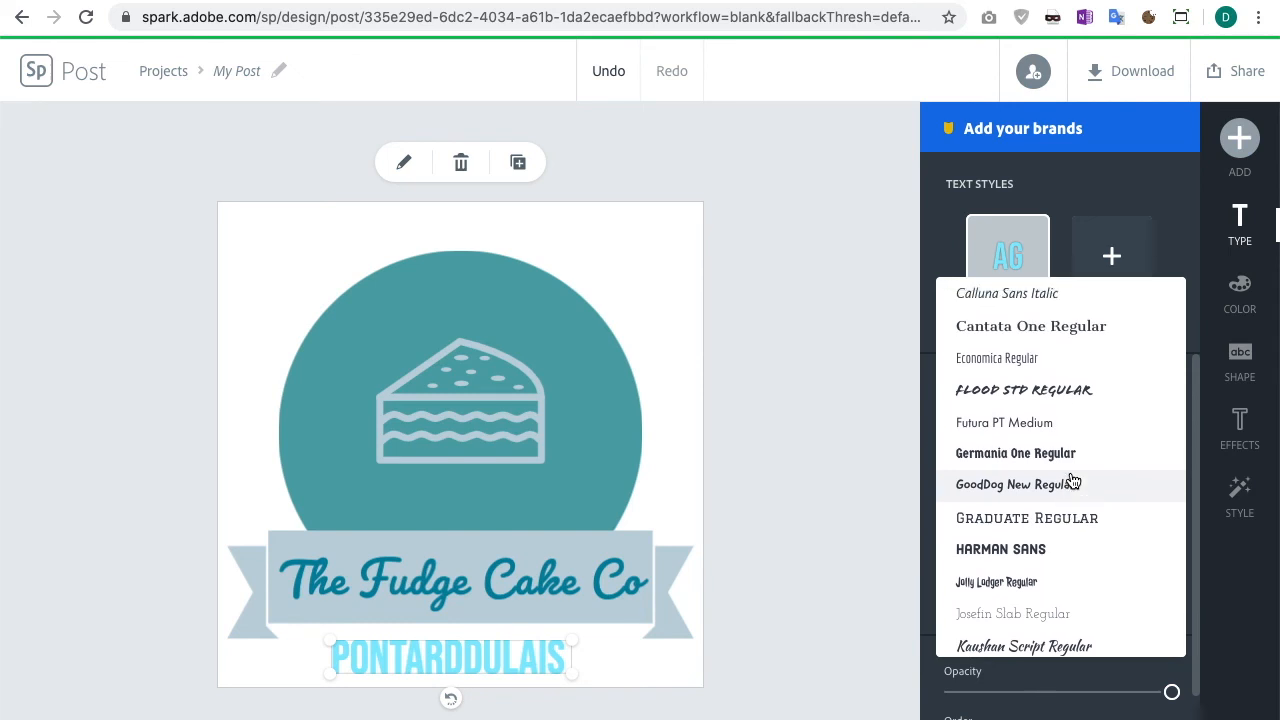
{"action": "left_click", "coordinate": [1007, 441]}
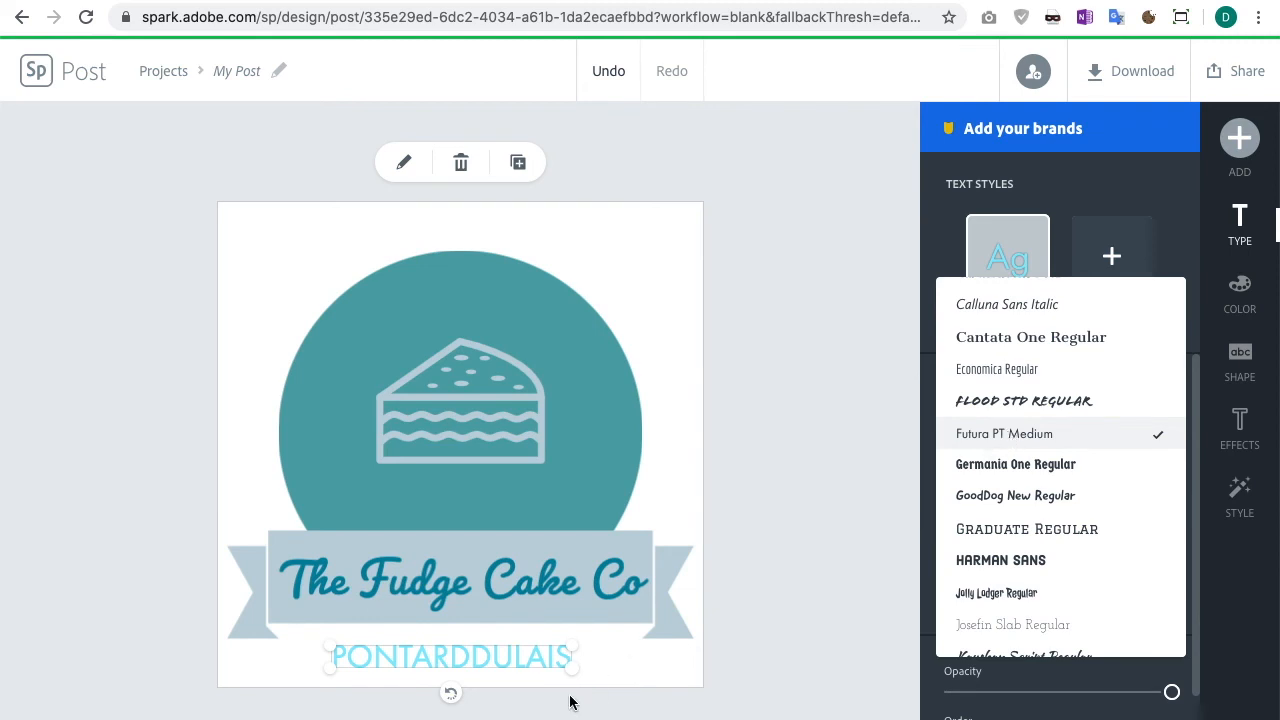
{"action": "left_click", "coordinate": [932, 226]}
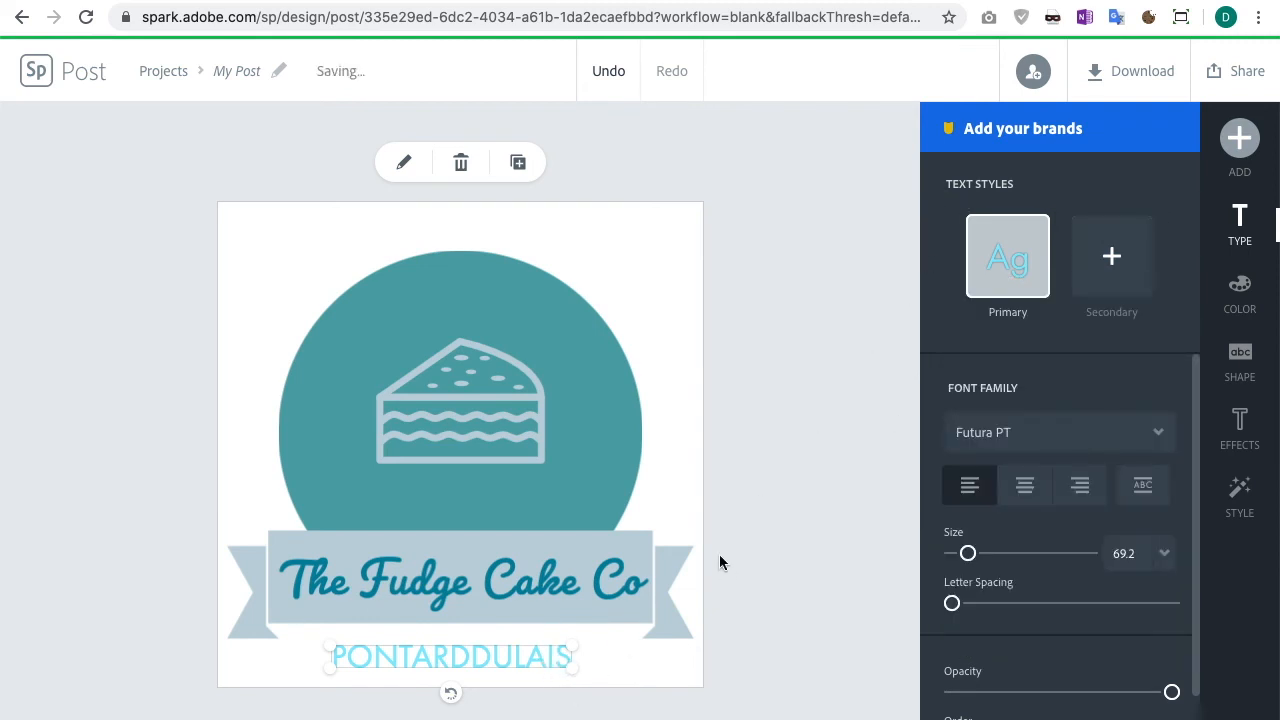
Step: Set the PONTARDDULAIS text size to 44, widen its letter spacing, and reposition it under the ribbon
{"action": "left_click_drag", "start_coordinate": [524, 656], "coordinate": [522, 640]}
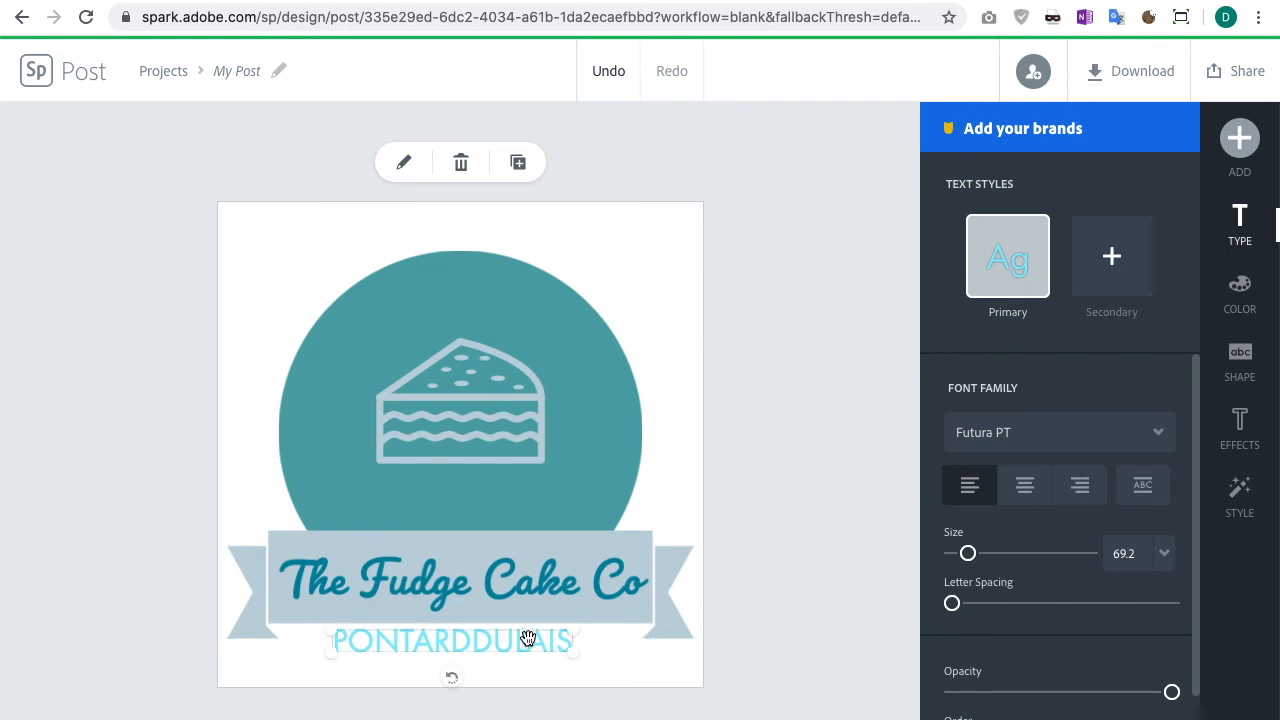
{"action": "left_click_drag", "start_coordinate": [966, 558], "coordinate": [960, 556]}
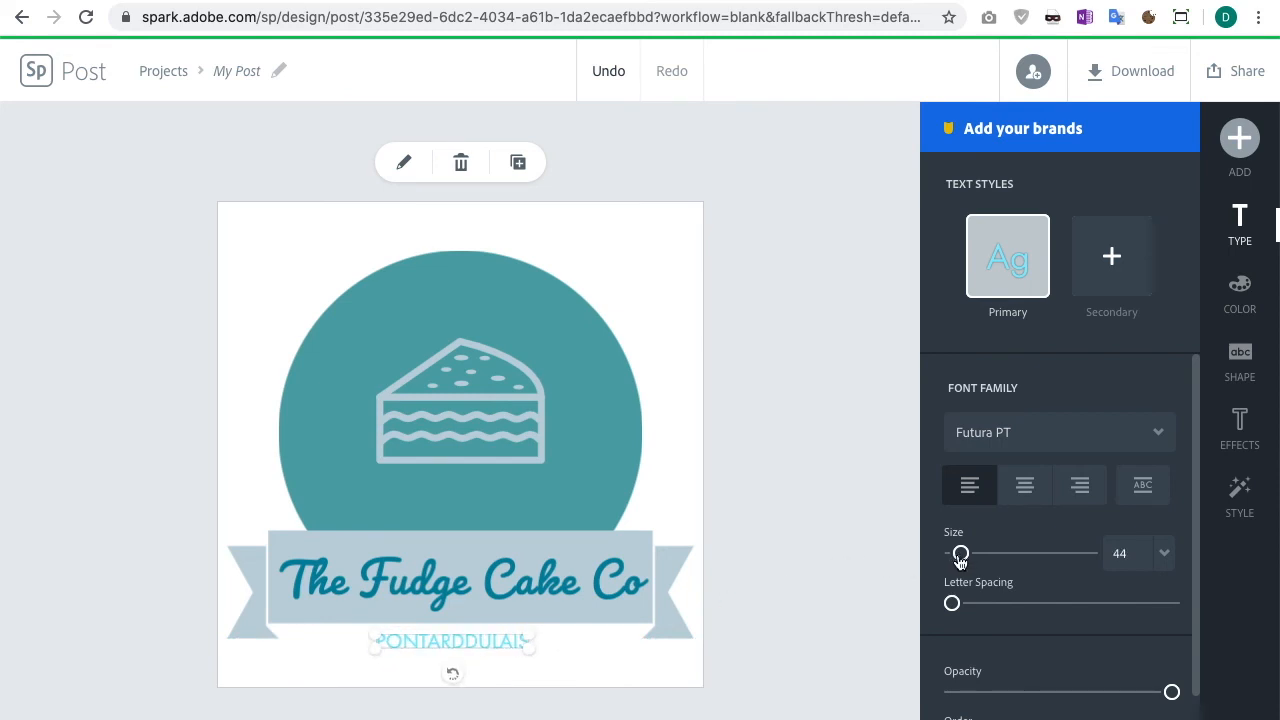
{"action": "left_click_drag", "start_coordinate": [953, 605], "coordinate": [1091, 610]}
{"action": "left_click_drag", "start_coordinate": [484, 644], "coordinate": [493, 640]}
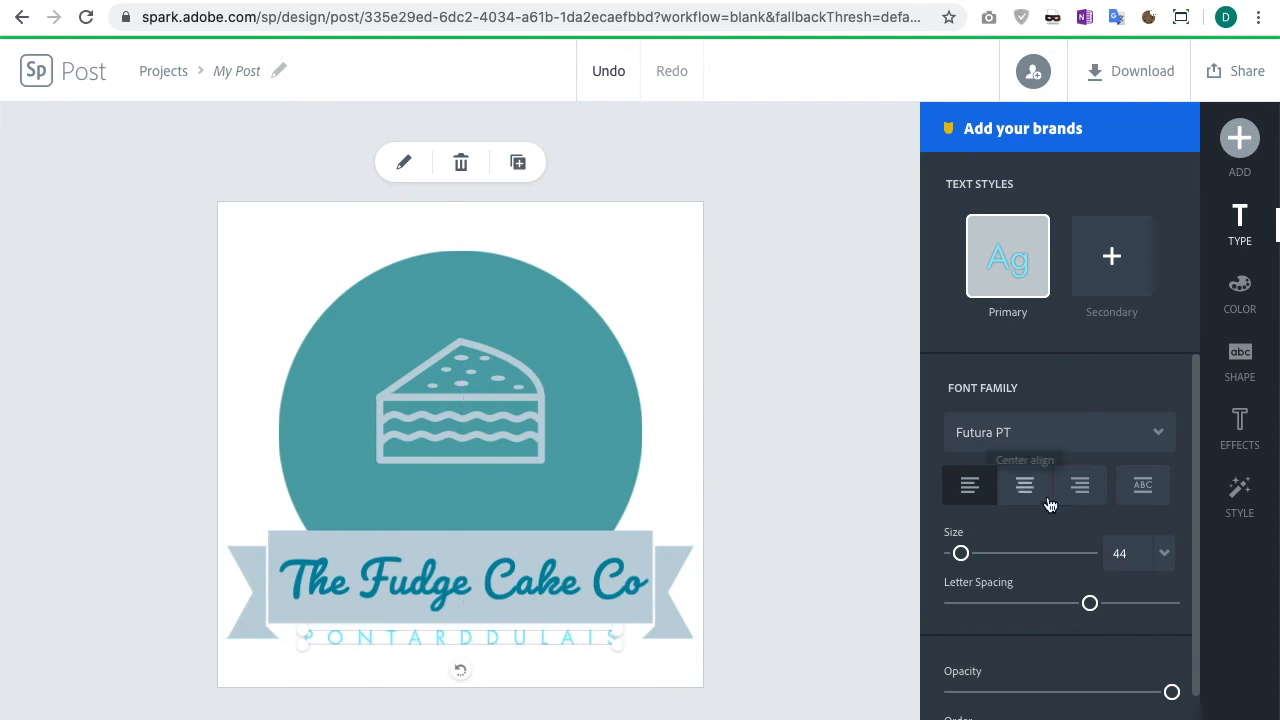
Step: Recolour the PONTARDDULAIS text with the dark teal suggested colour and deselect it
{"action": "left_click", "coordinate": [1245, 300]}
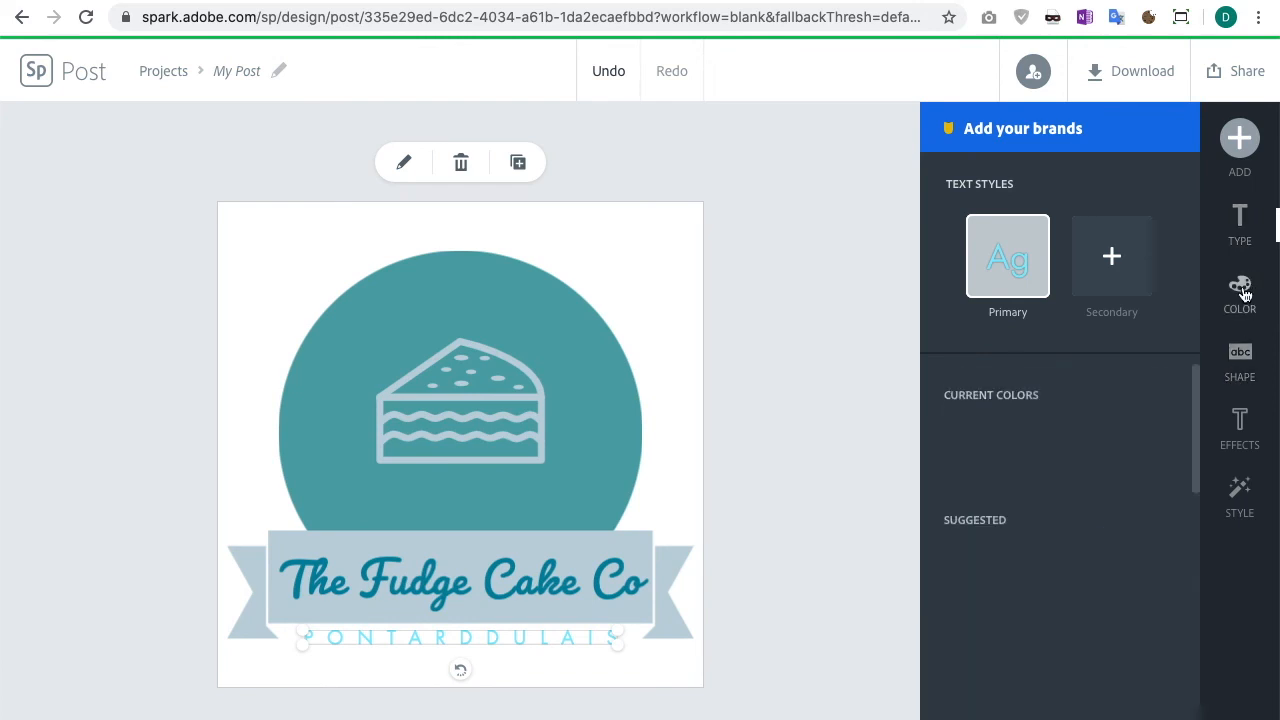
{"action": "left_click", "coordinate": [966, 573]}
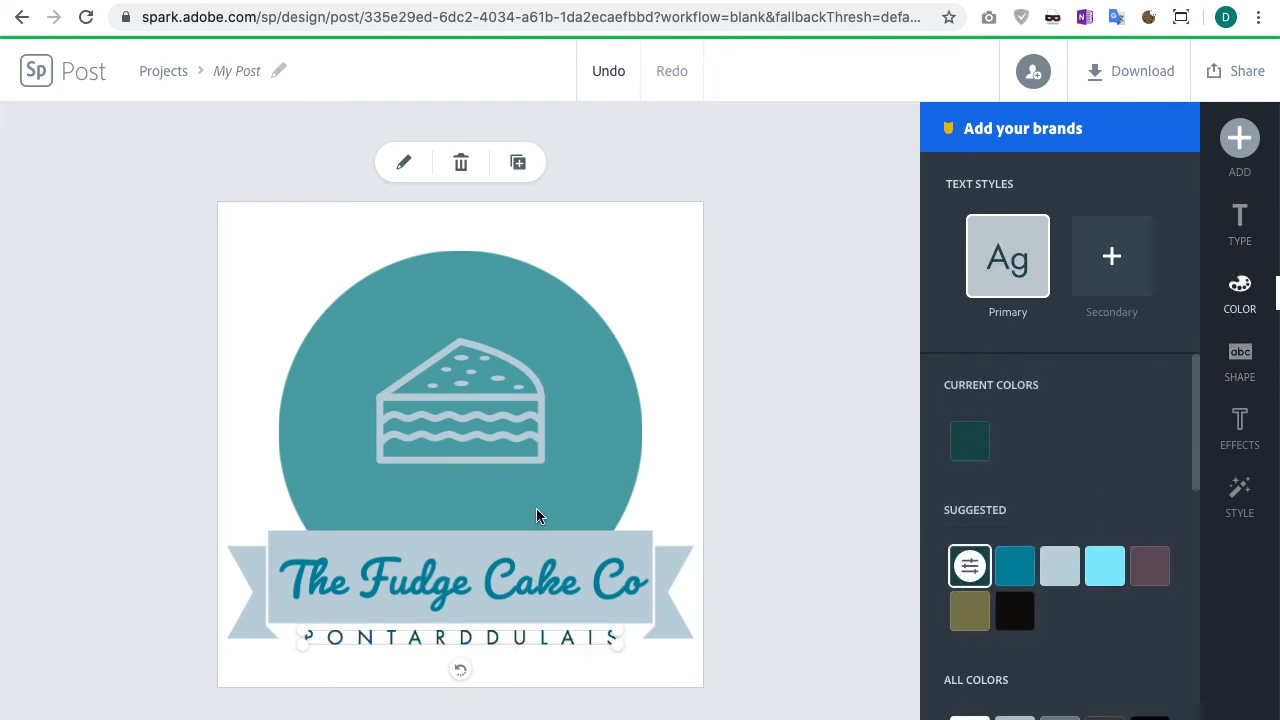
{"action": "left_click", "coordinate": [771, 443]}
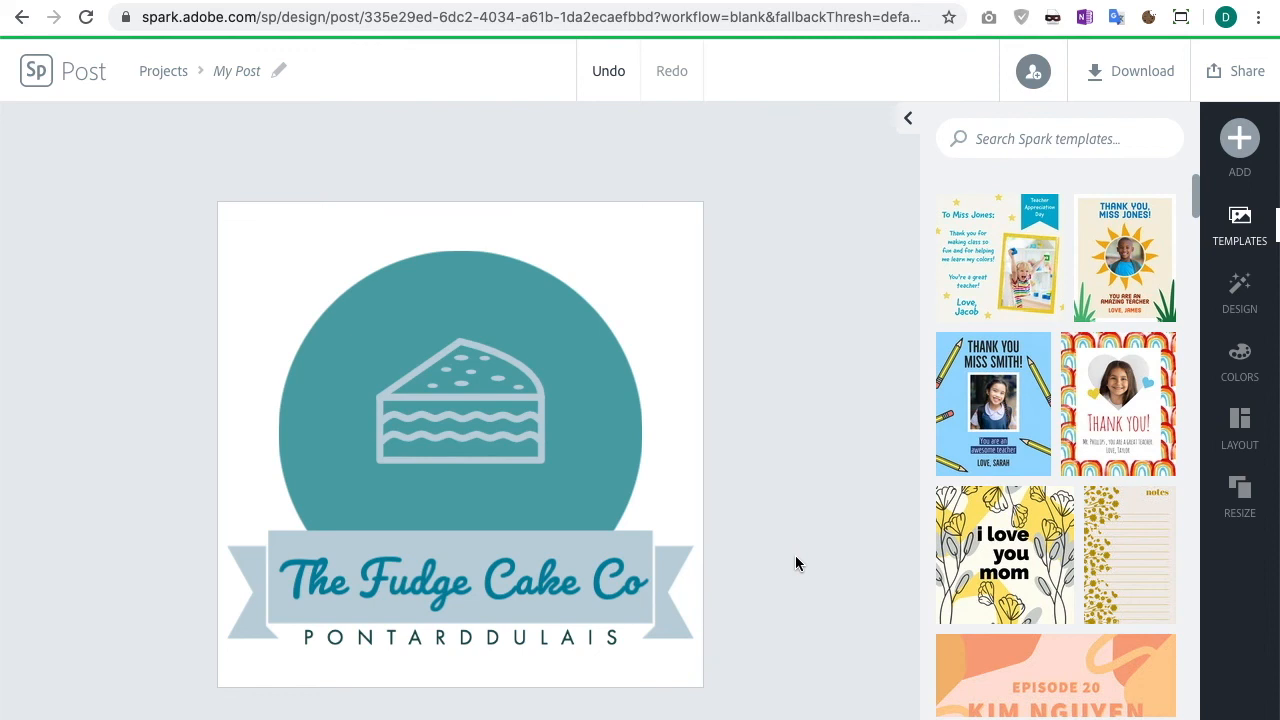
Step: Rename the project as "Cake boss logo 1"
{"action": "left_click", "coordinate": [238, 72]}
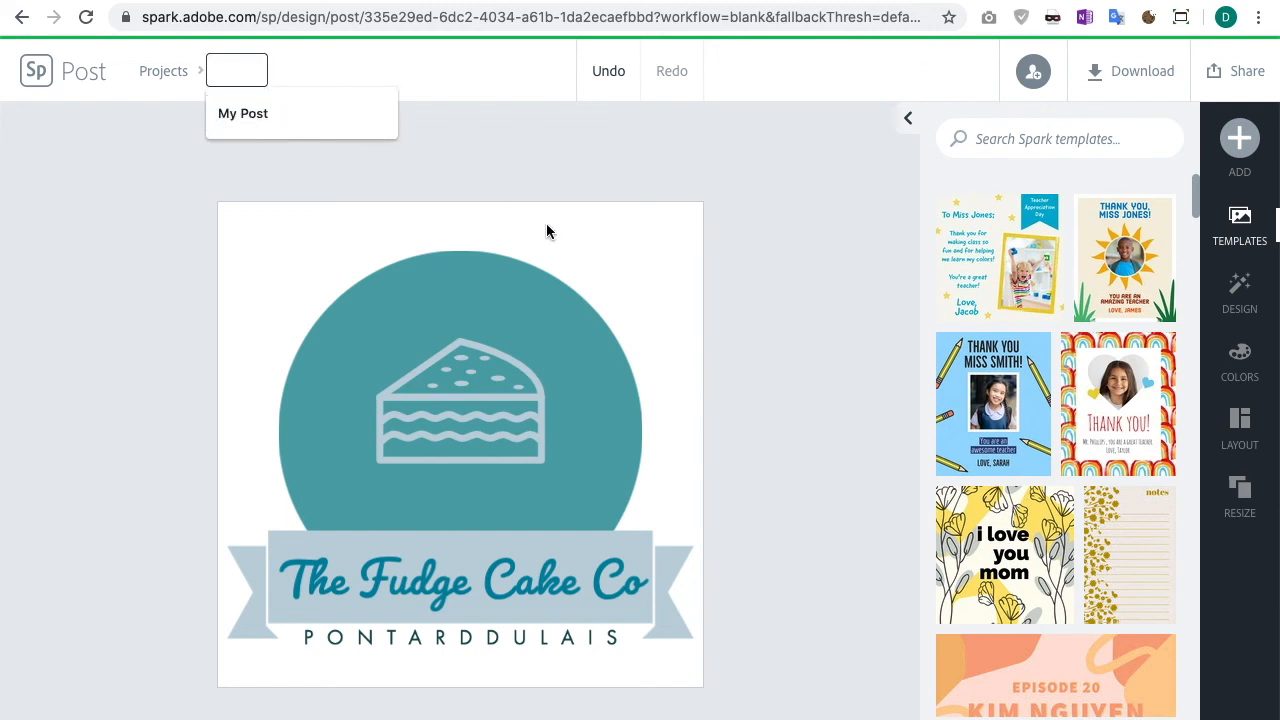
{"action": "type", "text": "Cake boss logo f"}
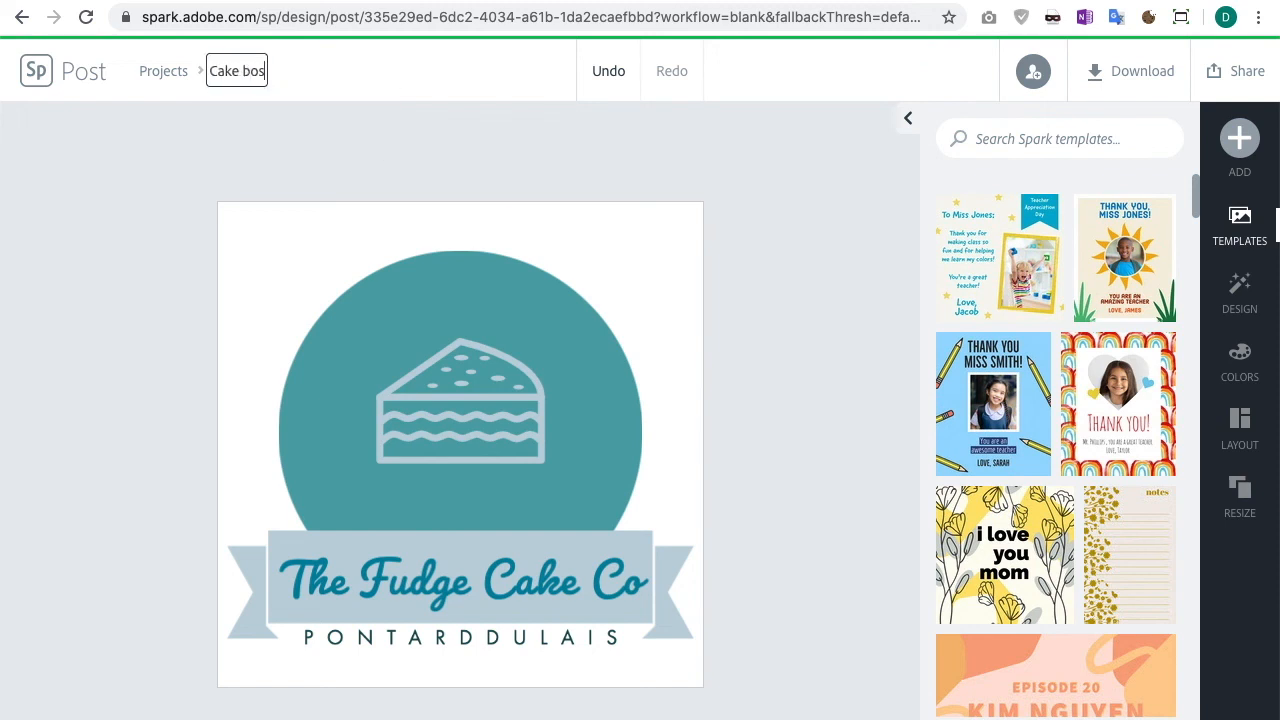
{"action": "key", "text": "Return"}
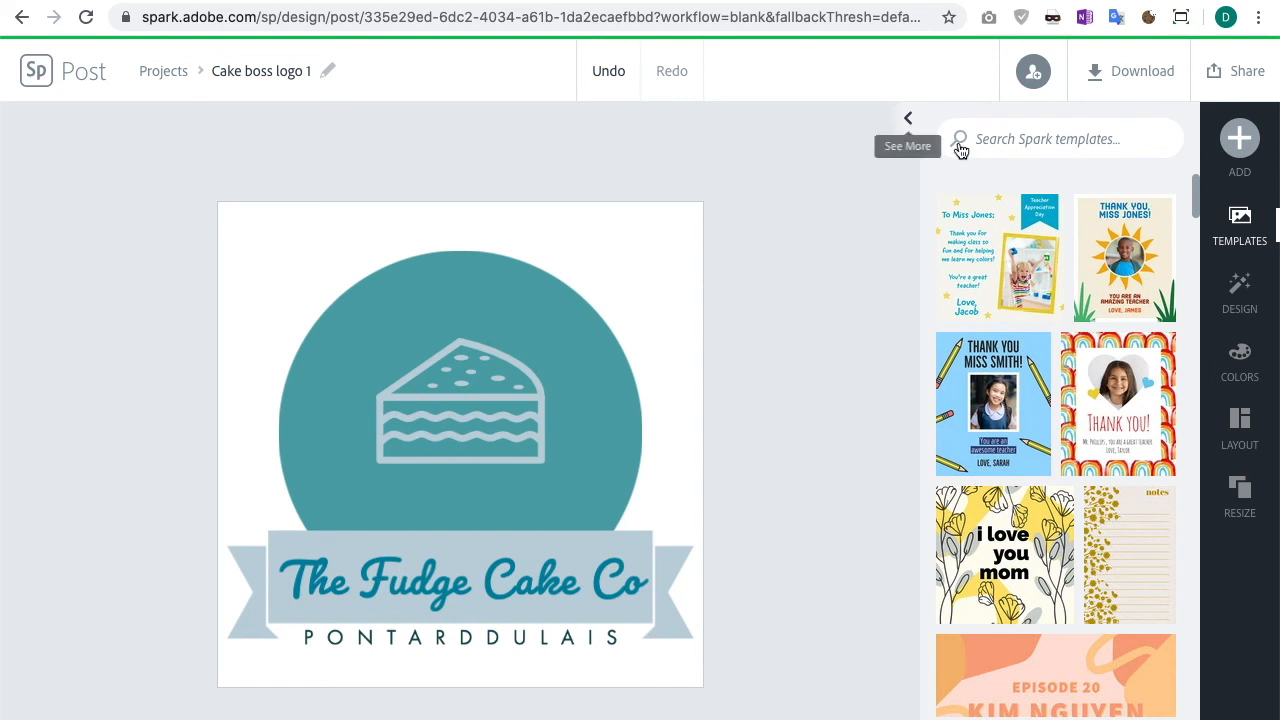
Step: Download the design as a JPG file
{"action": "left_click", "coordinate": [1140, 78]}
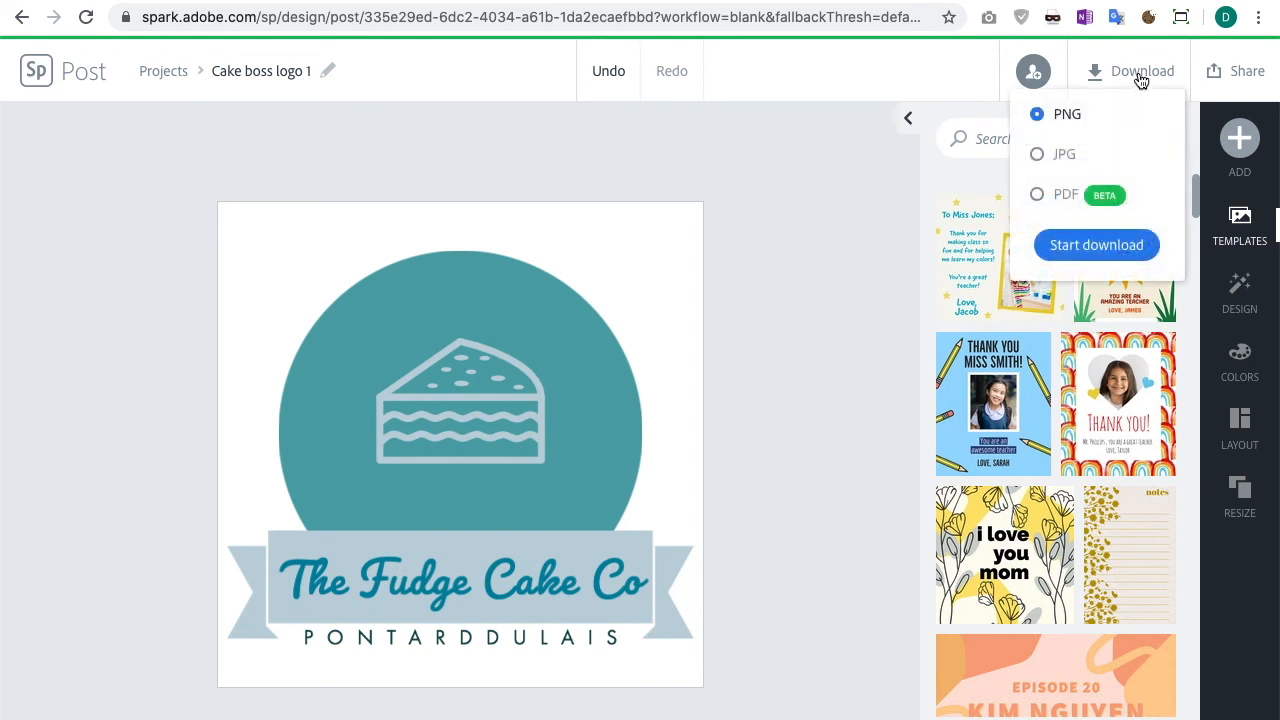
{"action": "left_click", "coordinate": [1056, 160]}
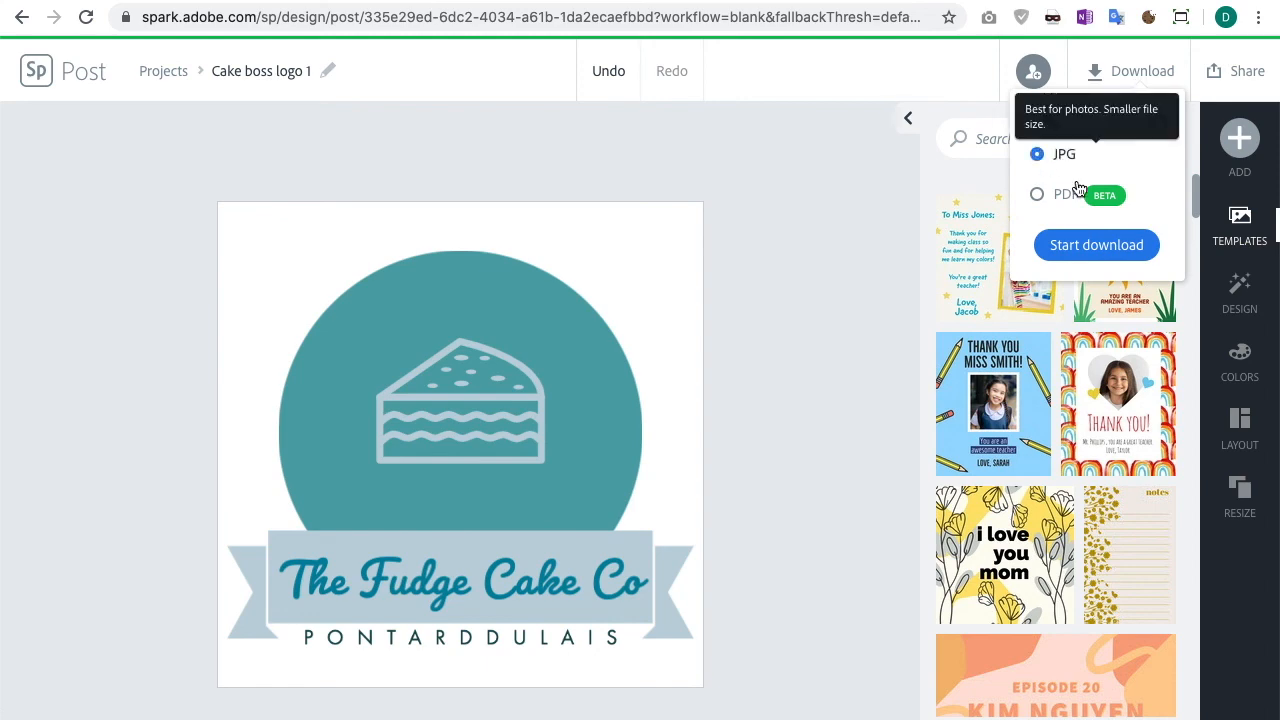
{"action": "left_click", "coordinate": [1096, 246]}
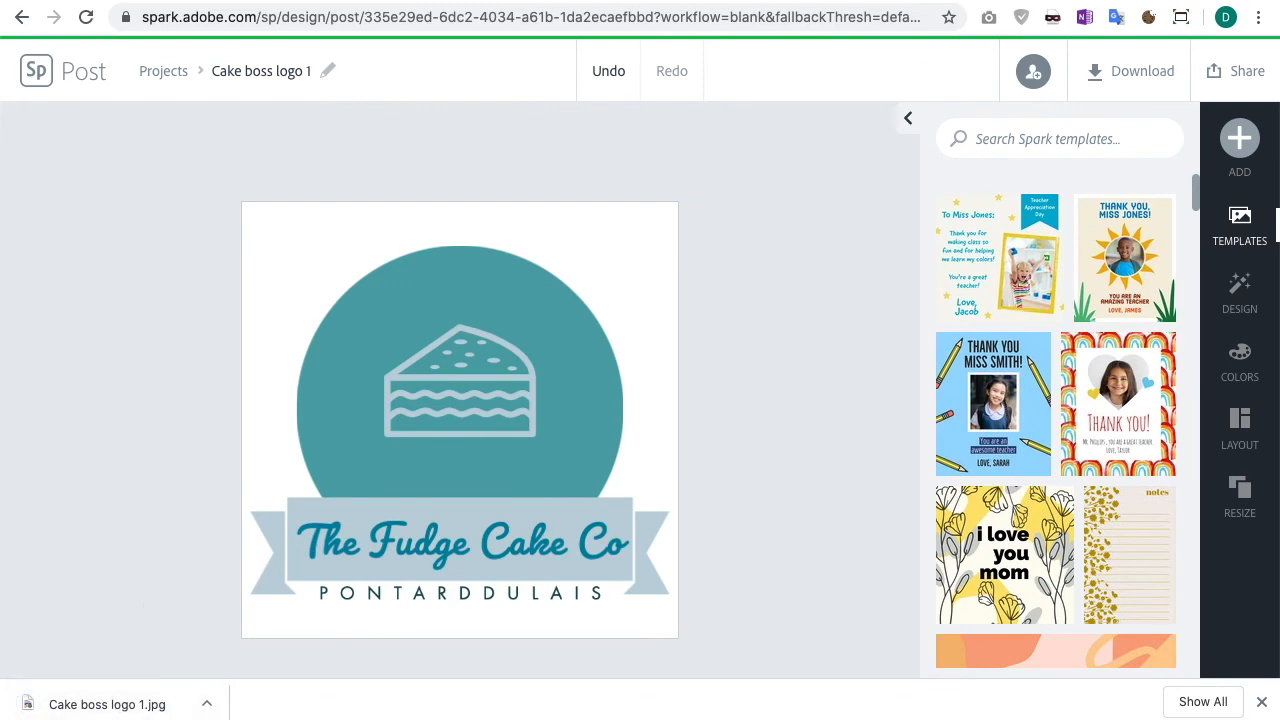
Step: Switch to PowerPoint and insert the downloaded logo JPG into the first logo area on the Logo Design - 3 slide
{"action": "left_click_drag", "start_coordinate": [1279, 77], "coordinate": [842, 3]}
{"action": "left_click", "coordinate": [156, 379]}
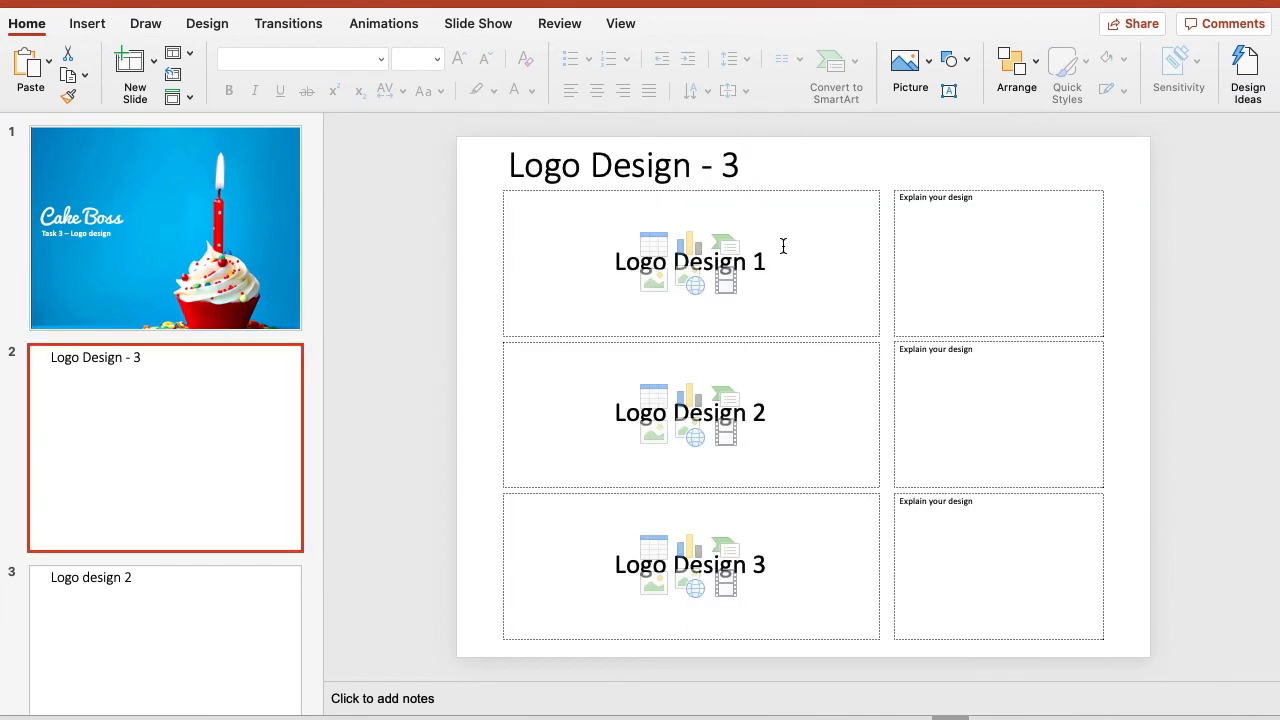
{"action": "mouse_move", "coordinate": [826, 4]}
{"action": "left_mouse_down"}
{"action": "mouse_move", "coordinate": [906, 0]}
{"action": "mouse_move", "coordinate": [851, 0]}
{"action": "left_mouse_up"}
{"action": "left_click_drag", "start_coordinate": [150, 708], "coordinate": [660, 90]}
{"action": "key", "text": "super+Tab"}
{"action": "left_click_drag", "start_coordinate": [789, 11], "coordinate": [1017, 91]}
{"action": "left_click", "coordinate": [150, 708]}
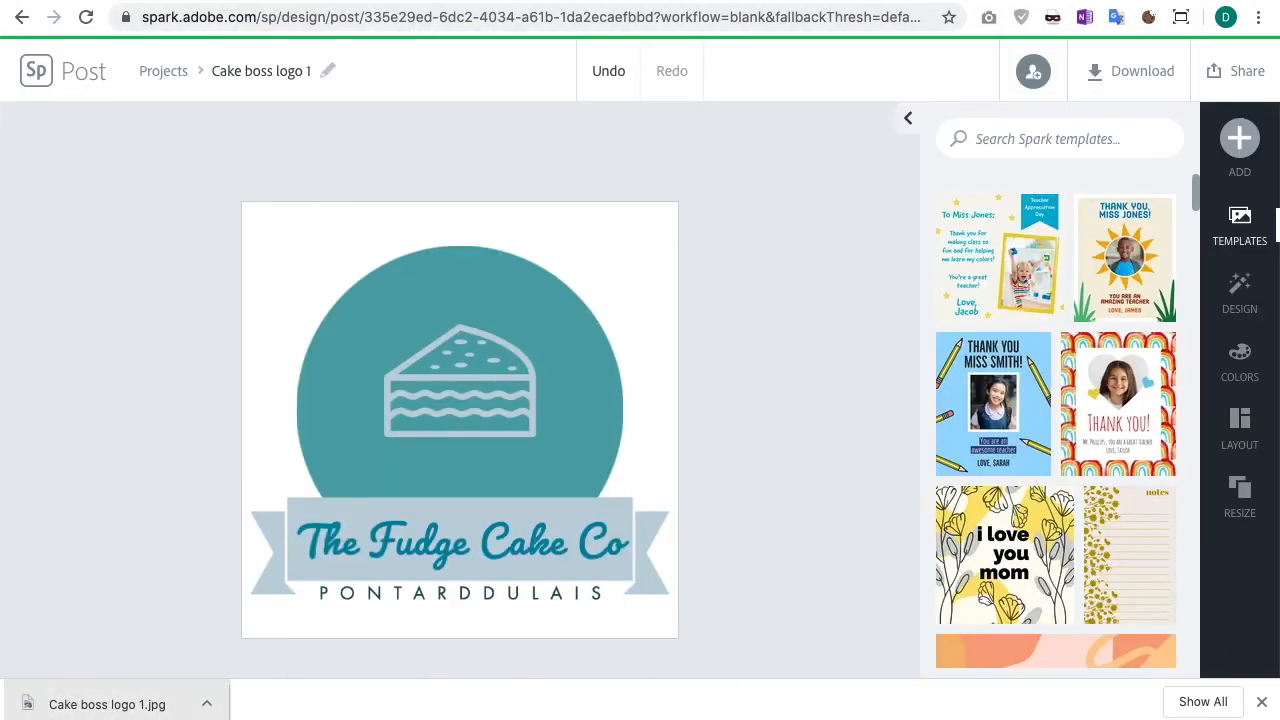
{"action": "key", "text": "super+Tab"}
{"action": "left_click_drag", "start_coordinate": [1200, 100], "coordinate": [1134, 21]}
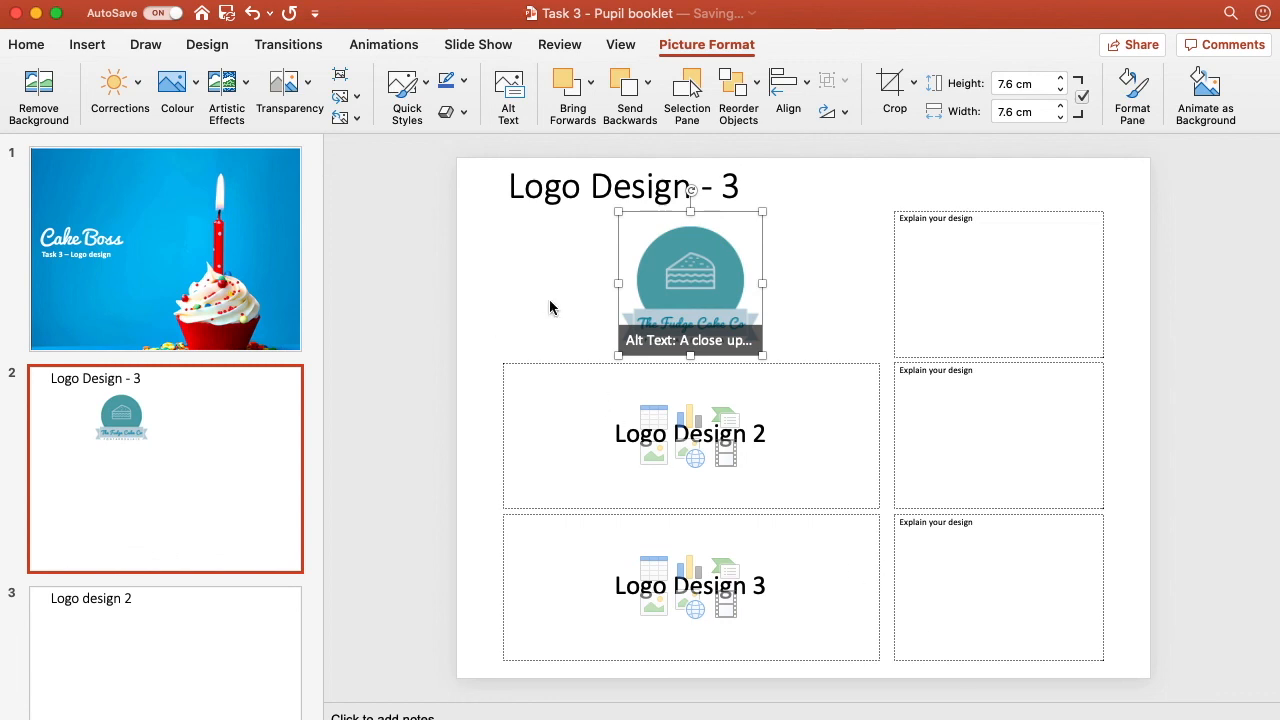
{"action": "left_click", "coordinate": [473, 304]}
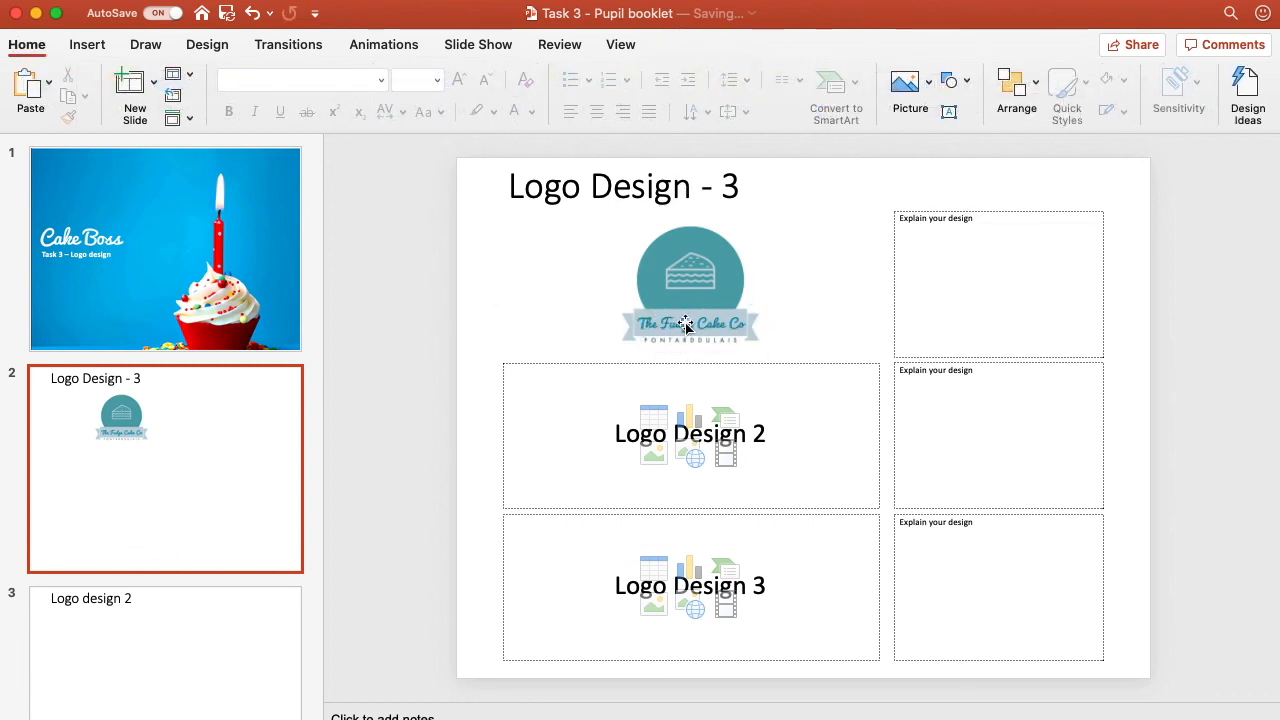
{"action": "left_click", "coordinate": [1208, 719]}
{"action": "left_click", "coordinate": [1208, 719]}
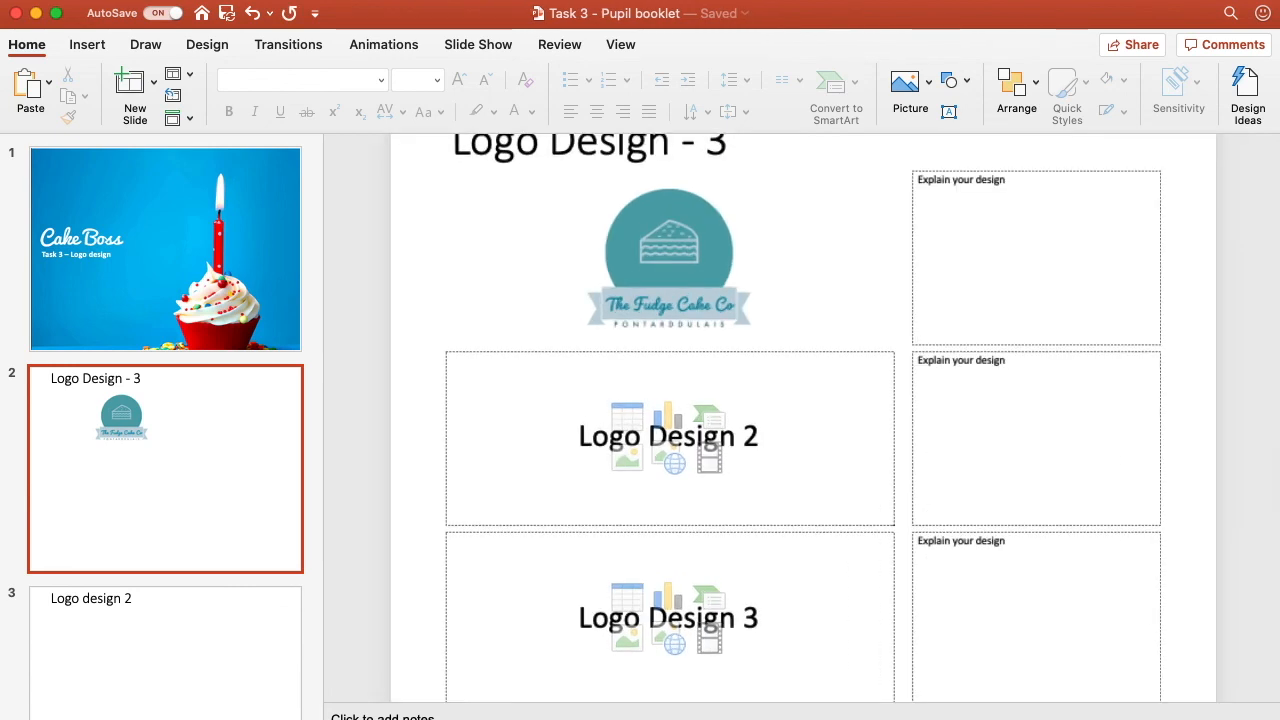
{"action": "left_click", "coordinate": [1208, 719]}
{"action": "scroll", "coordinate": [974, 337], "scroll_direction": "down", "scroll_amount": 1}
{"action": "scroll", "coordinate": [974, 337], "scroll_direction": "up", "scroll_amount": 1}
{"action": "left_click", "coordinate": [998, 218]}
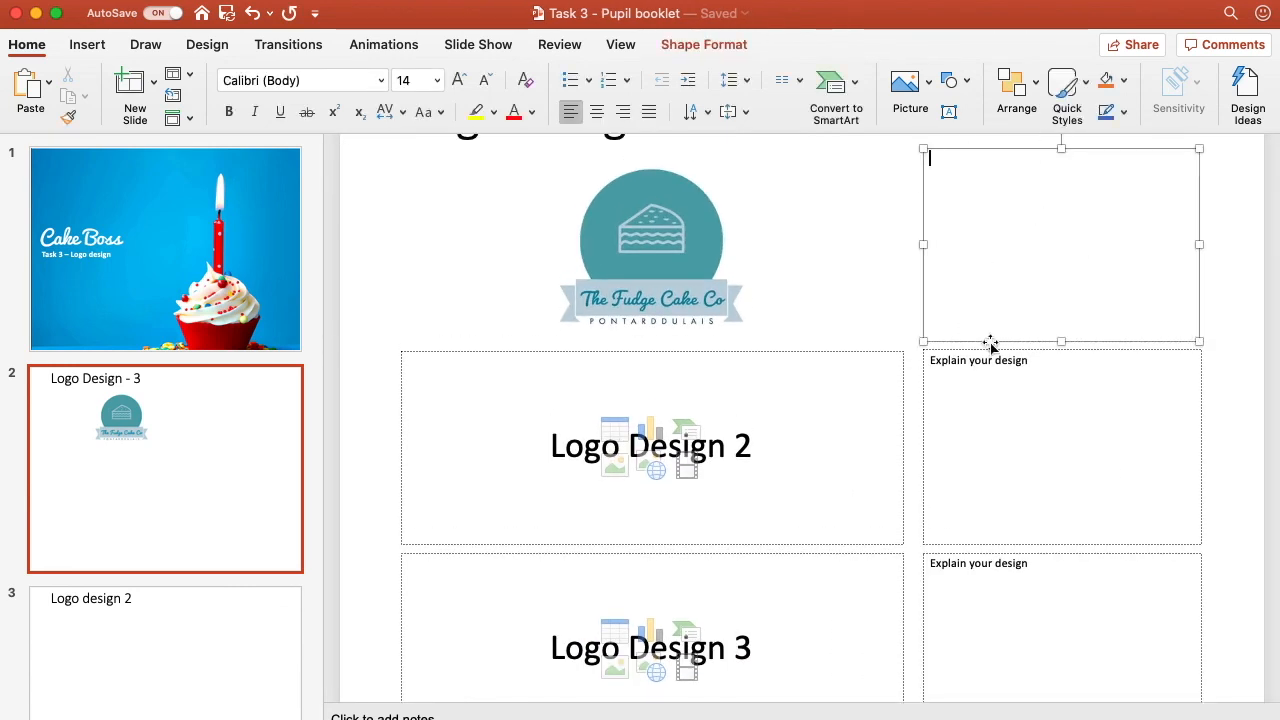
{"action": "scroll", "coordinate": [1038, 332], "scroll_direction": "up", "scroll_amount": 1}
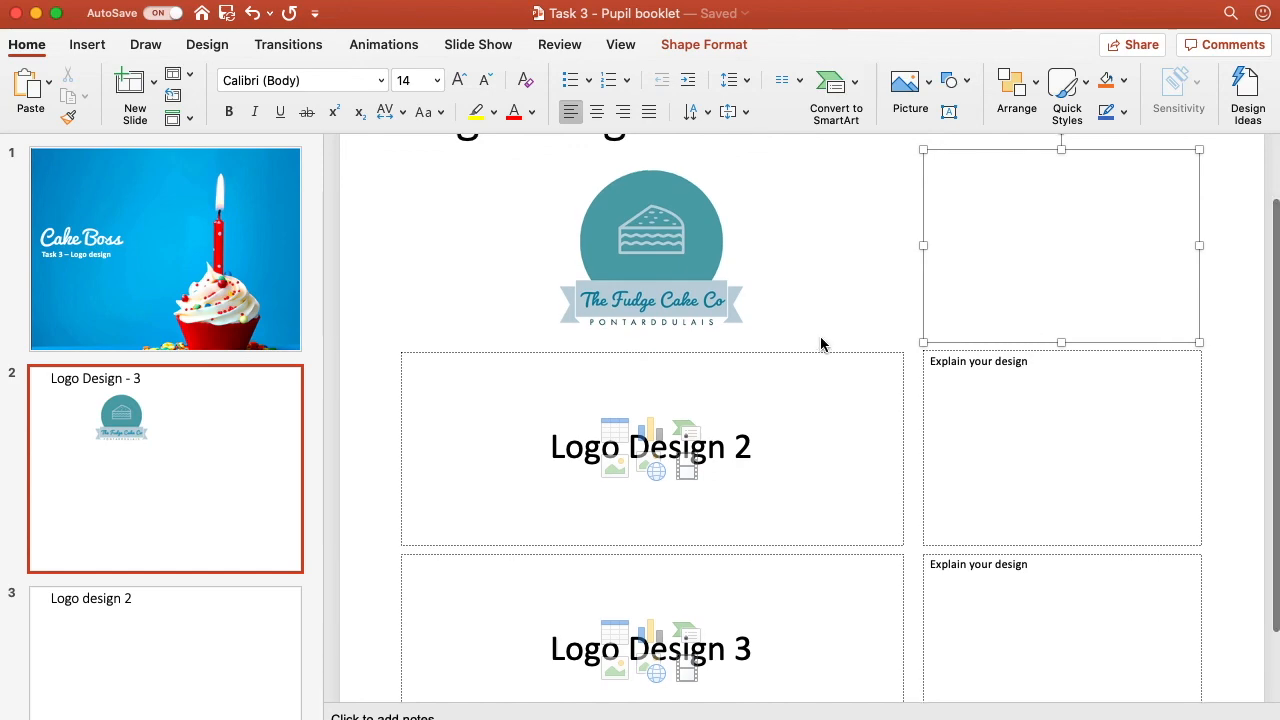
{"action": "scroll", "coordinate": [800, 420], "scroll_direction": "down", "scroll_amount": 3}
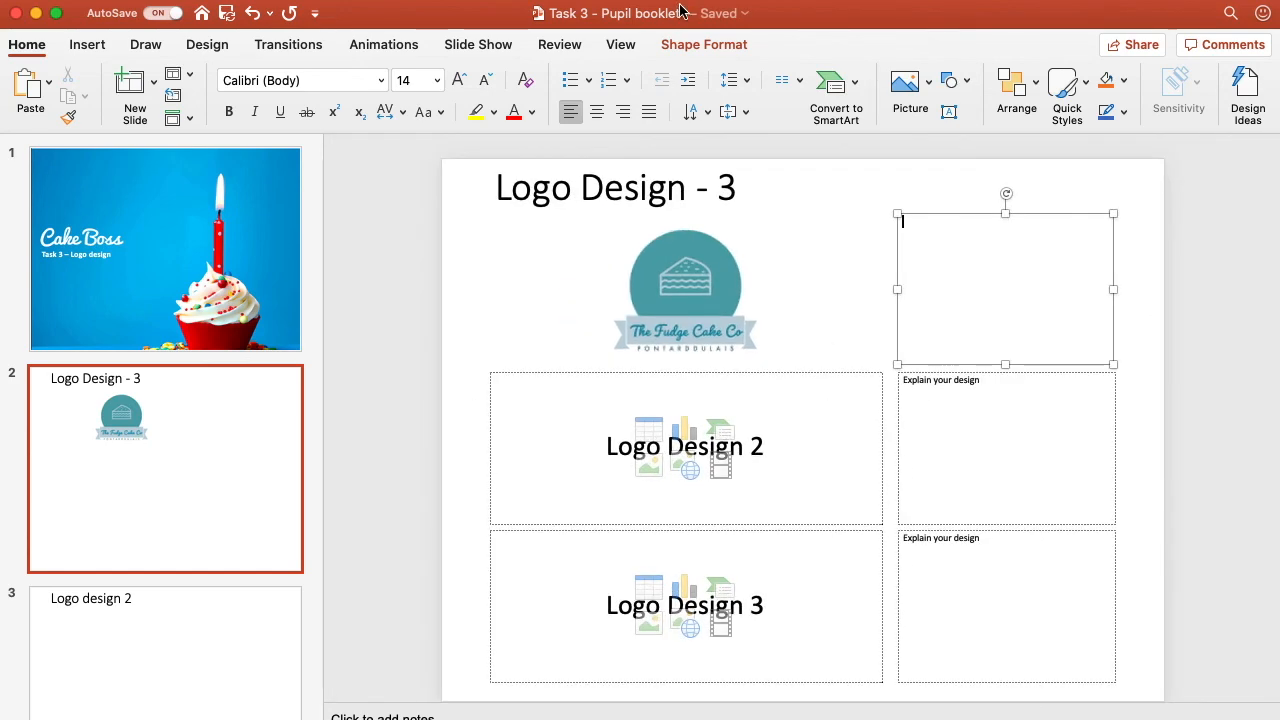
Step: Switch back to the browser and return to the Spark Post home, saving the post
{"action": "left_click_drag", "start_coordinate": [750, 14], "coordinate": [1279, 12]}
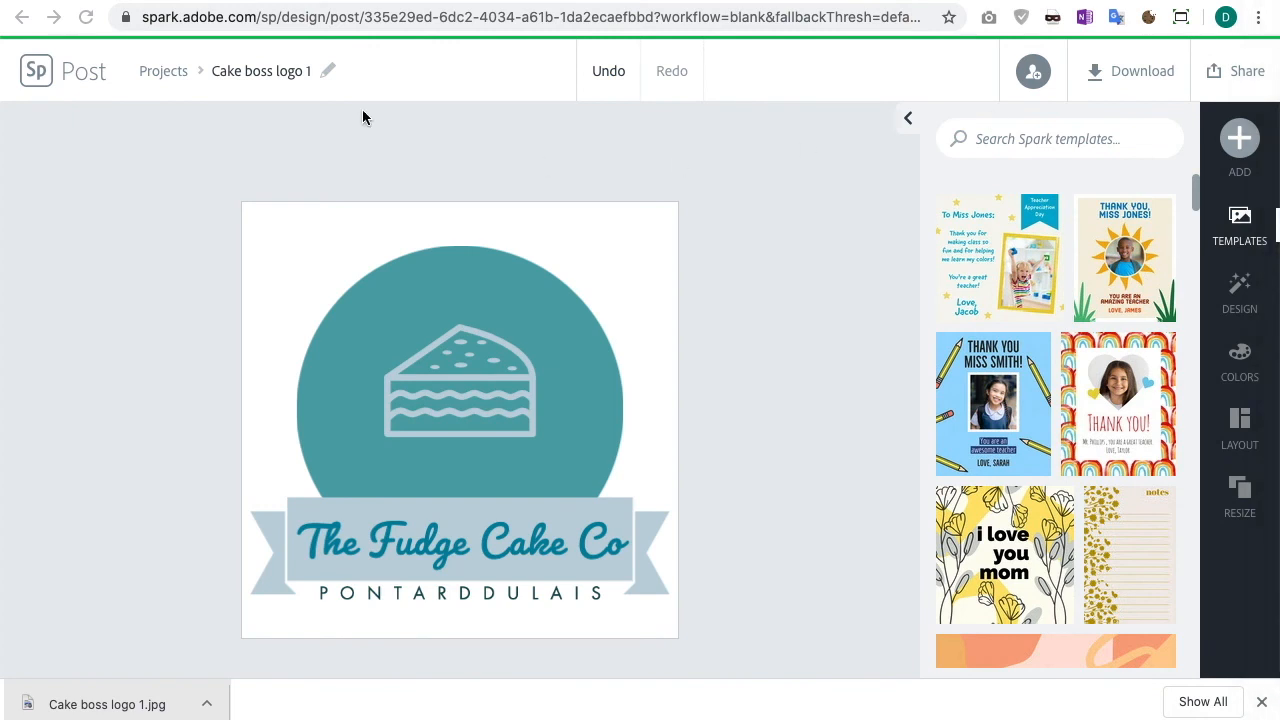
{"action": "left_click", "coordinate": [35, 75]}
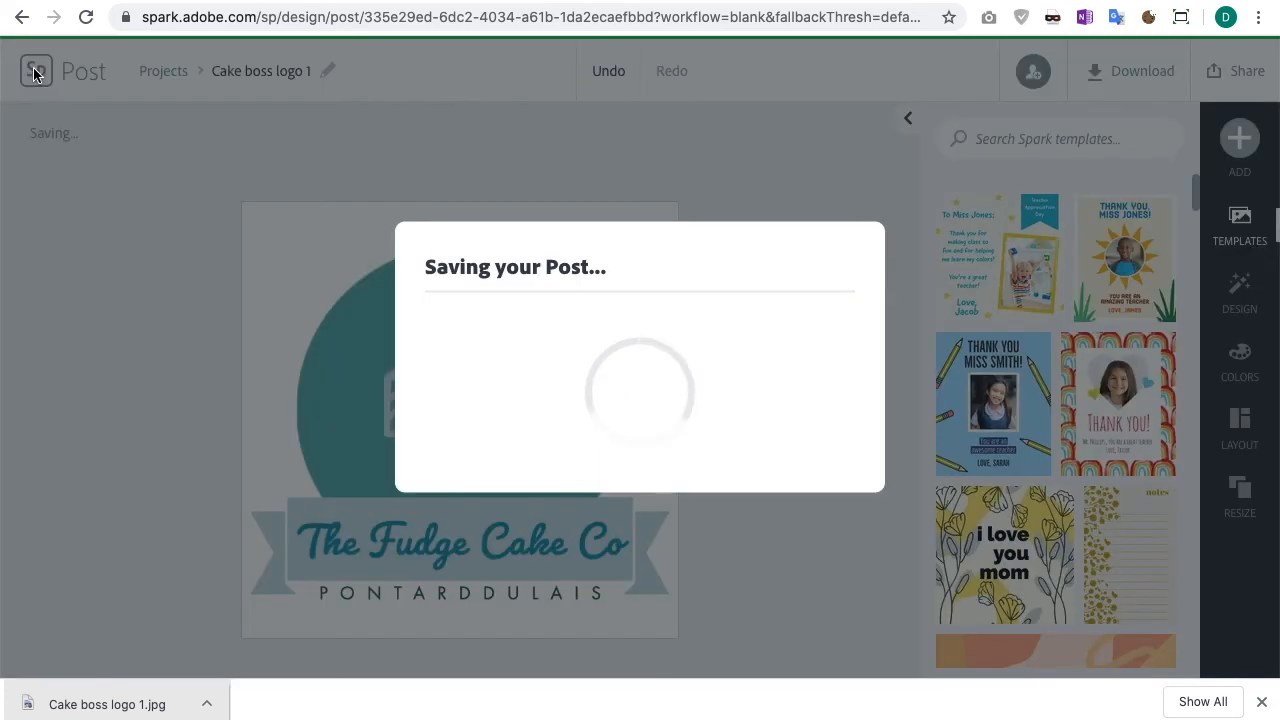